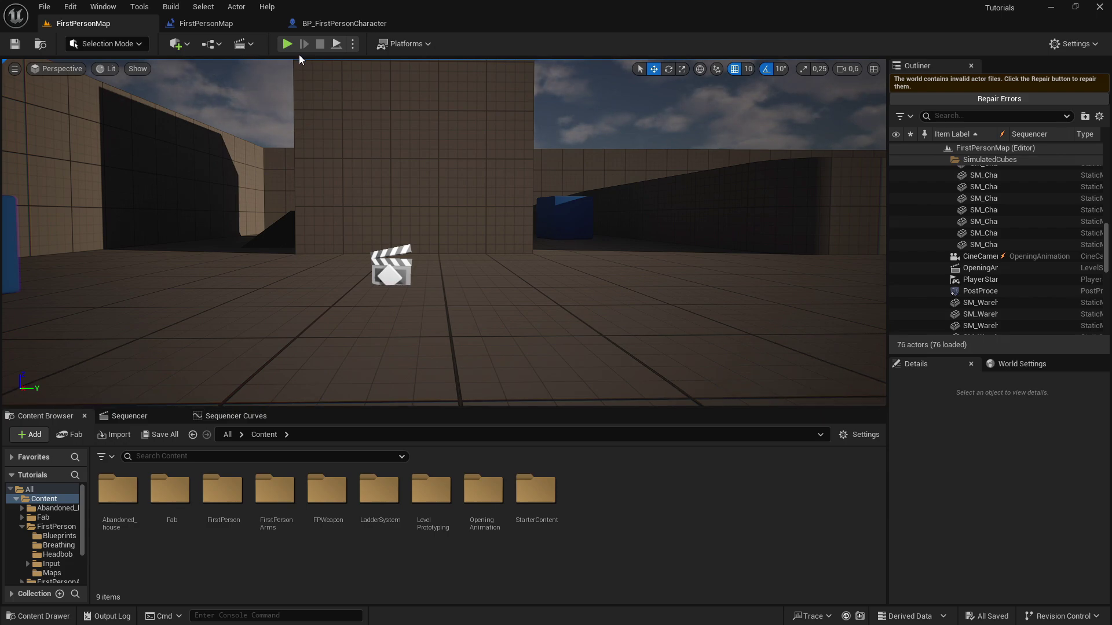
- Play-test the existing opening animation full screen in FirstPersonMap, walk the character forward, and stop the preview
left_click(287, 44)
key("F11")
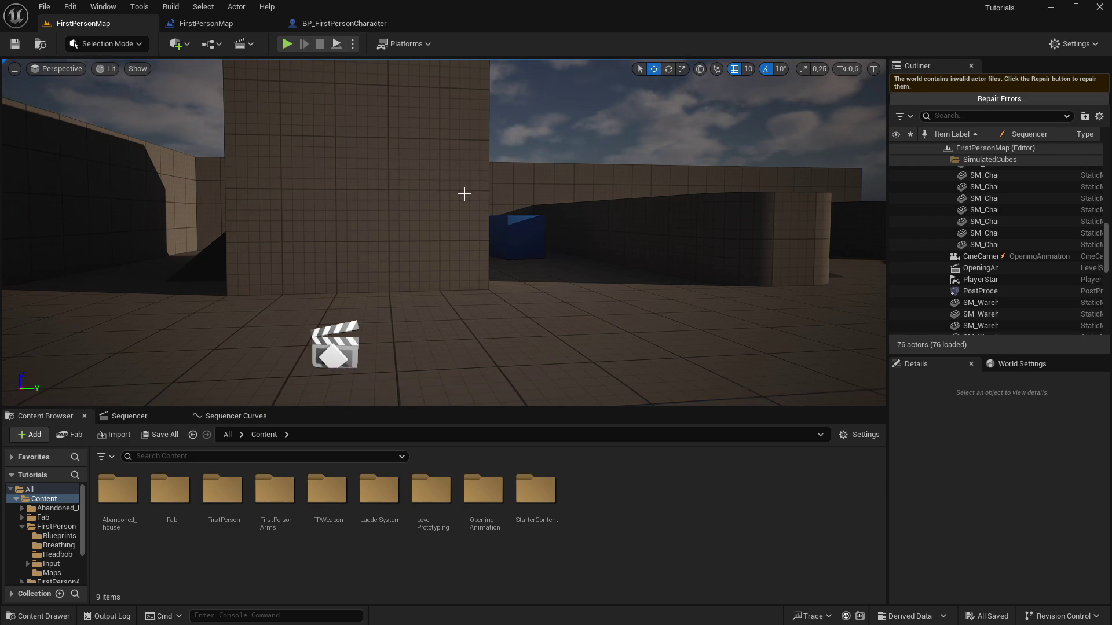
left_click(287, 44)
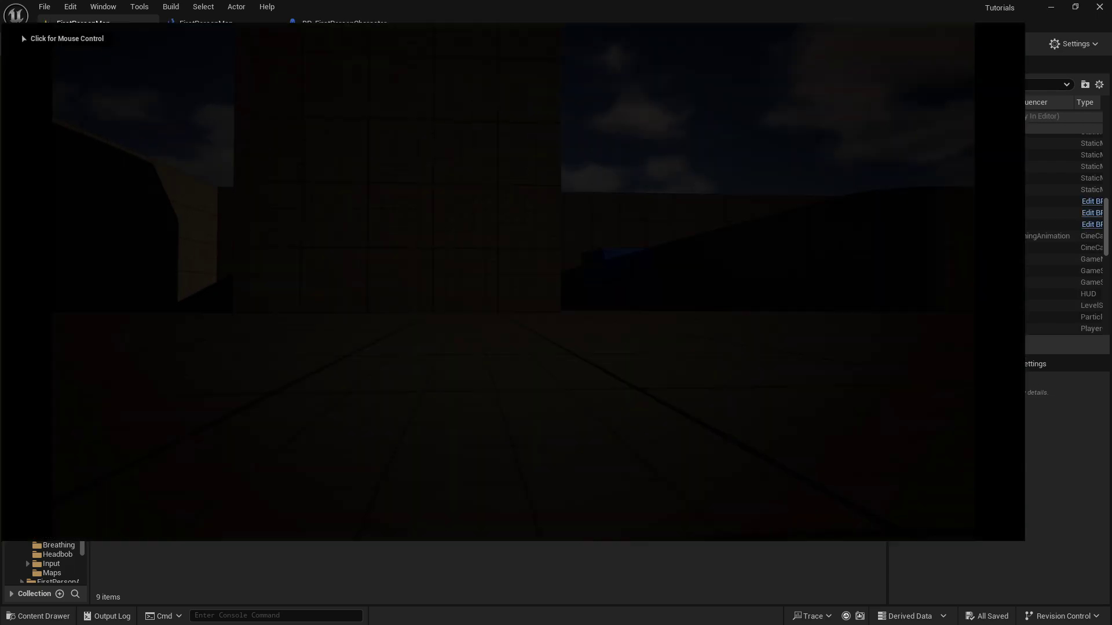
left_click(23, 70)
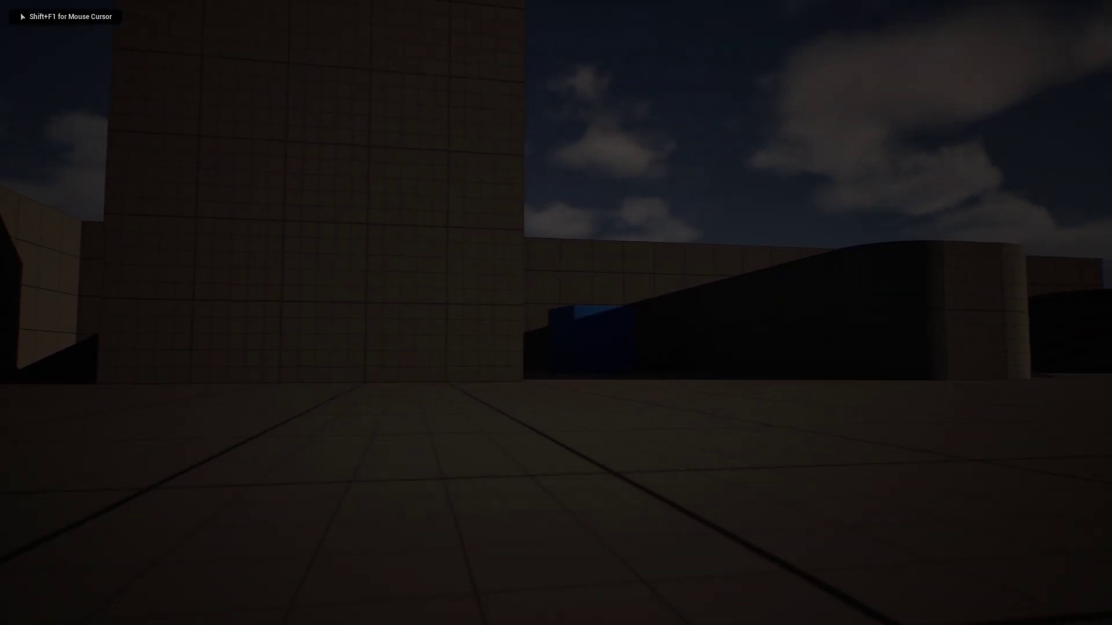
key("w")
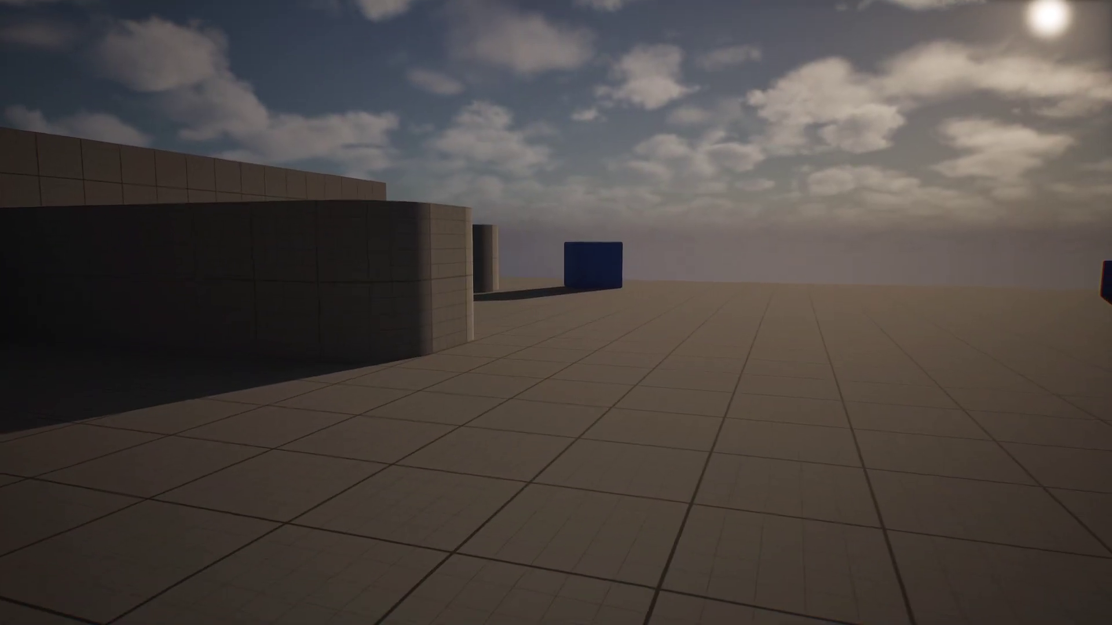
key("Escape")
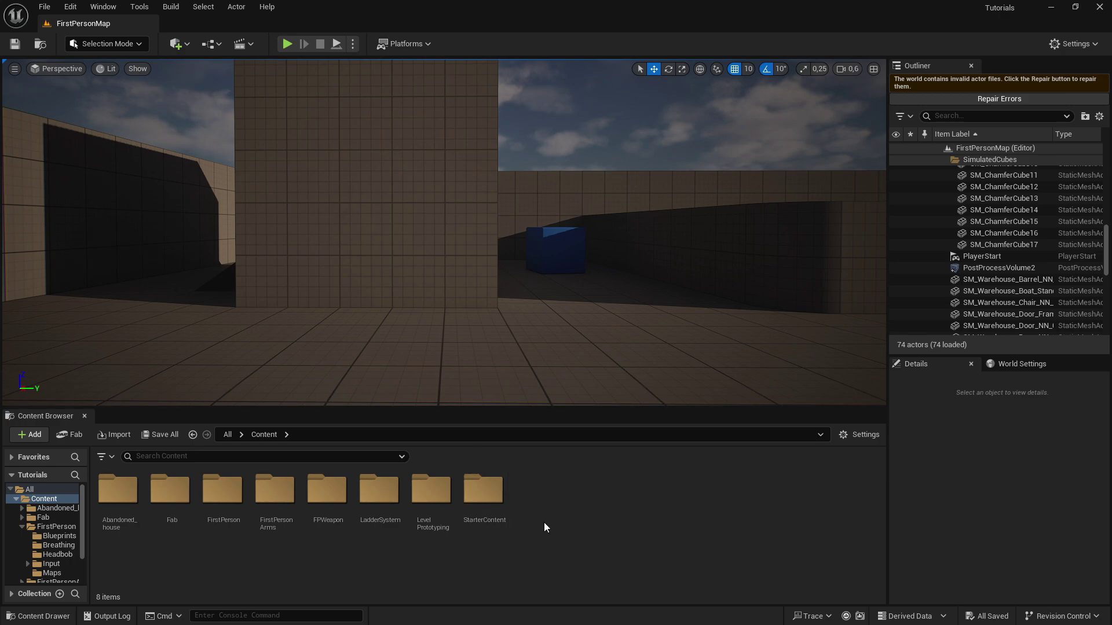
- Create a new folder named OpeningCutscene in the Content folder
right_click(568, 502)
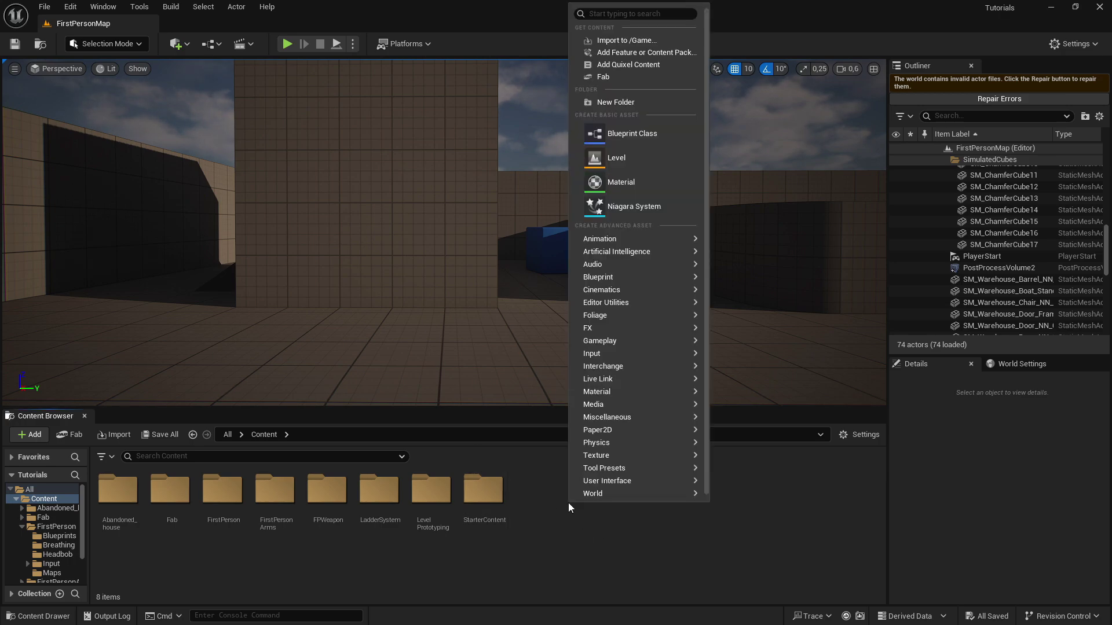
left_click(611, 107)
key("BackSpace")
type("Openi")
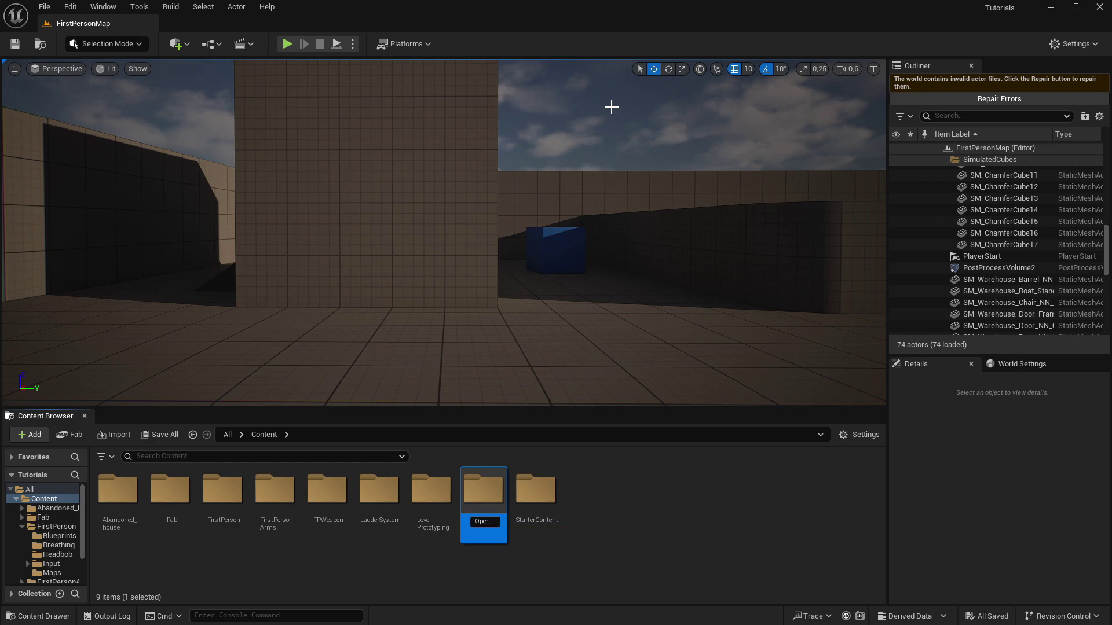
type("ngCutscene")
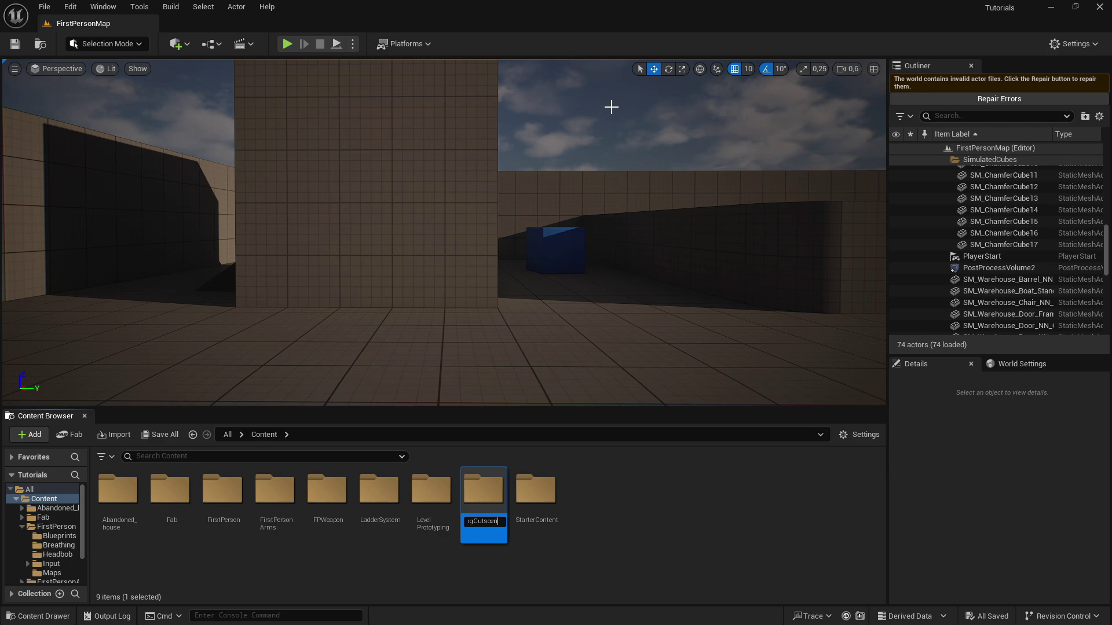
key("Return")
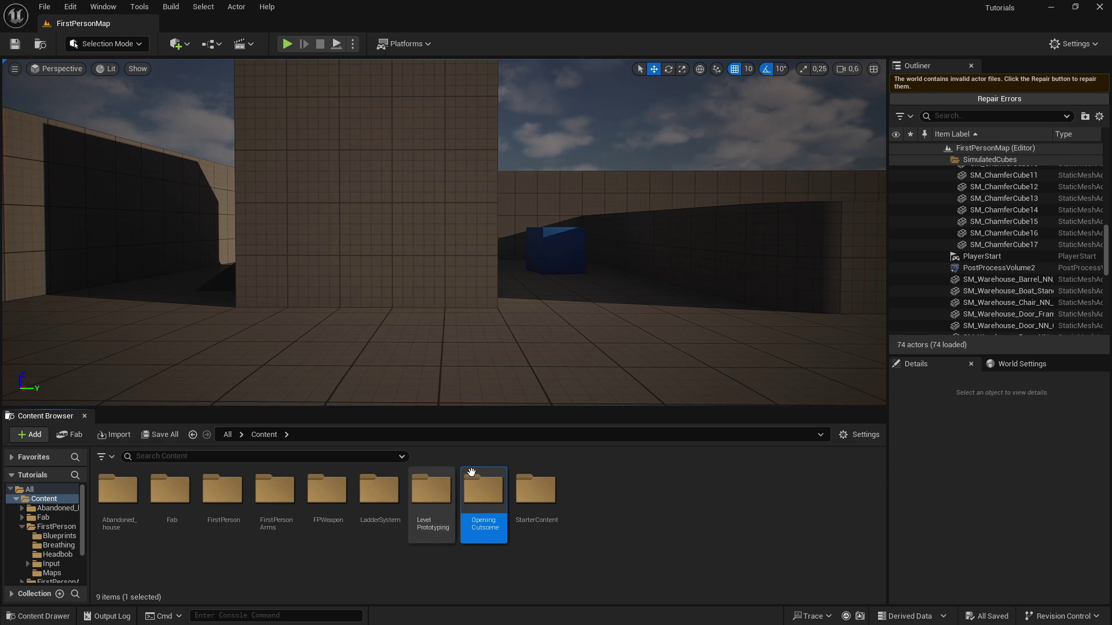
- Create a subfolder named WakingUpOnFloor inside the OpeningCutscene folder
double_click(484, 497)
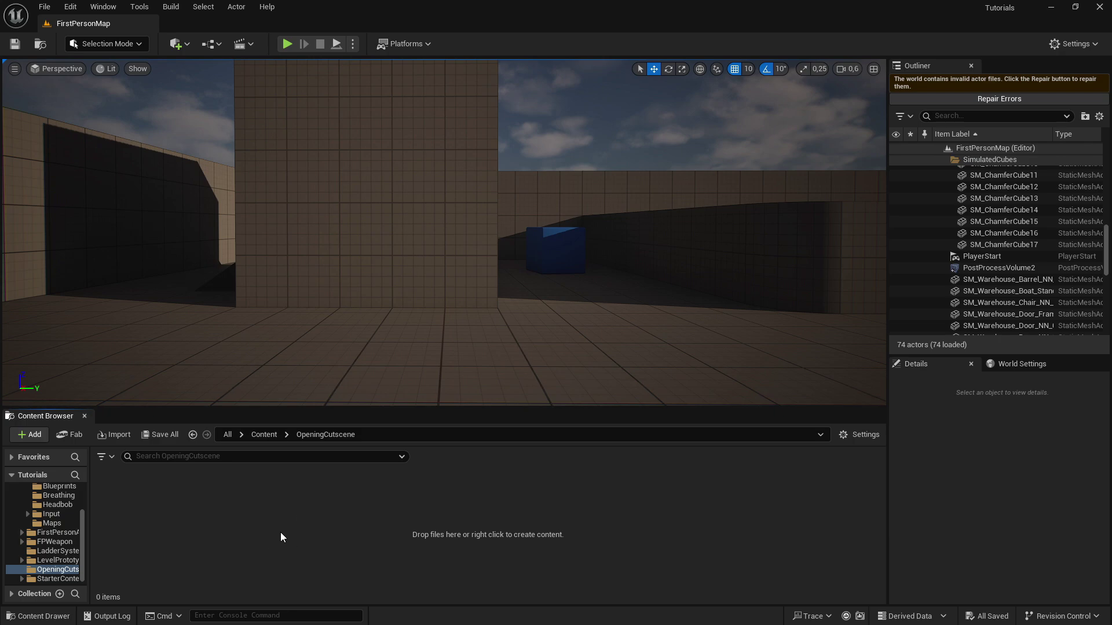
right_click(301, 532)
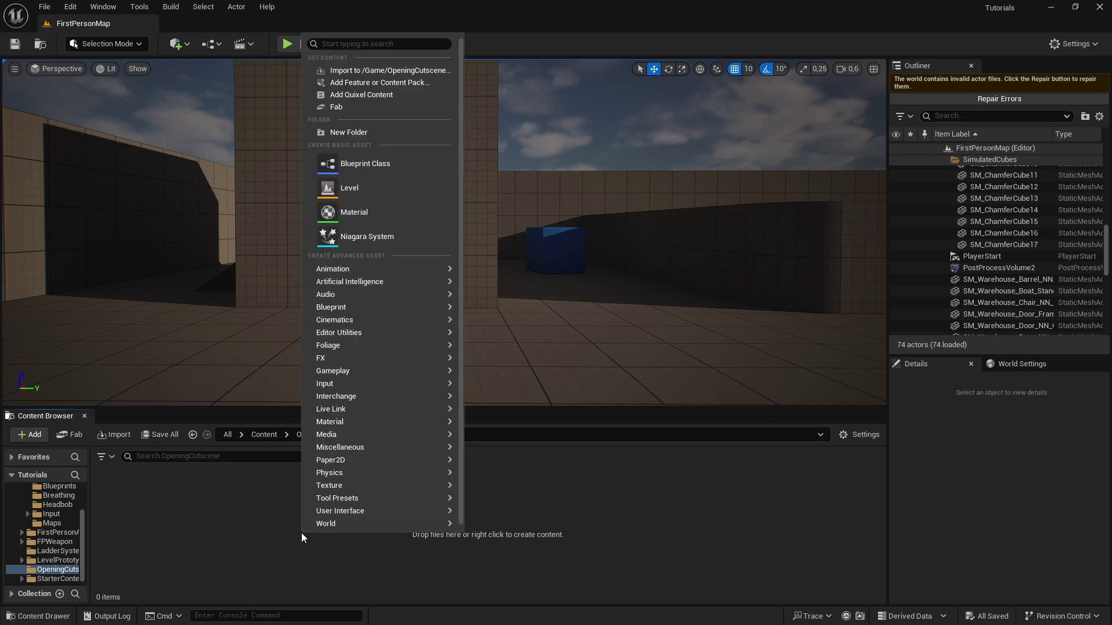
left_click(351, 132)
key("BackSpace")
type("WakingUp")
type("On")
type("Floor")
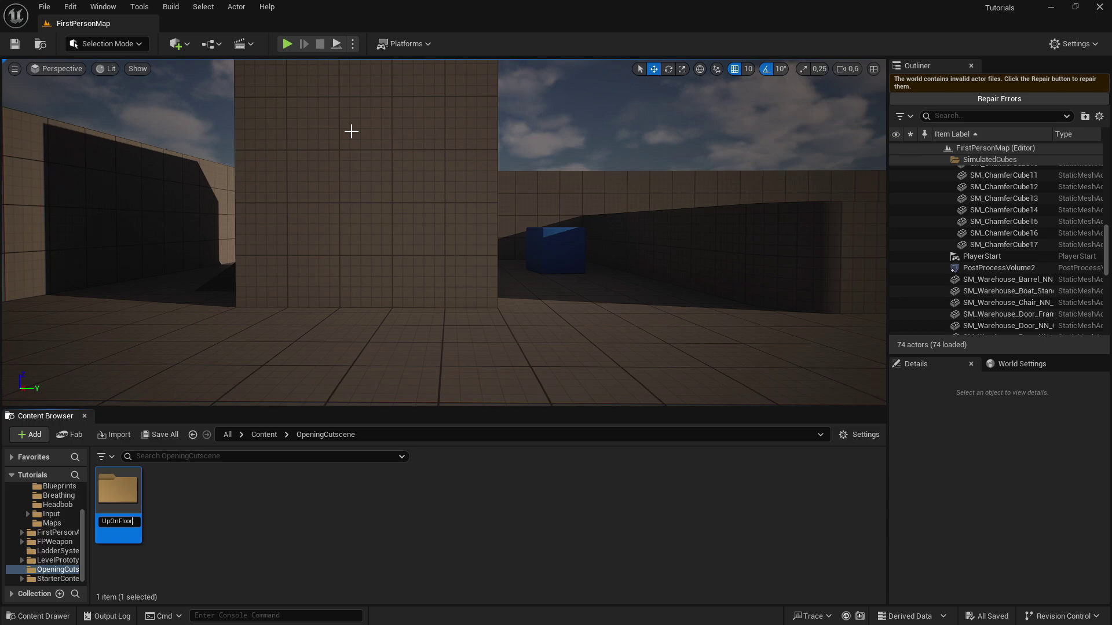
key("Return")
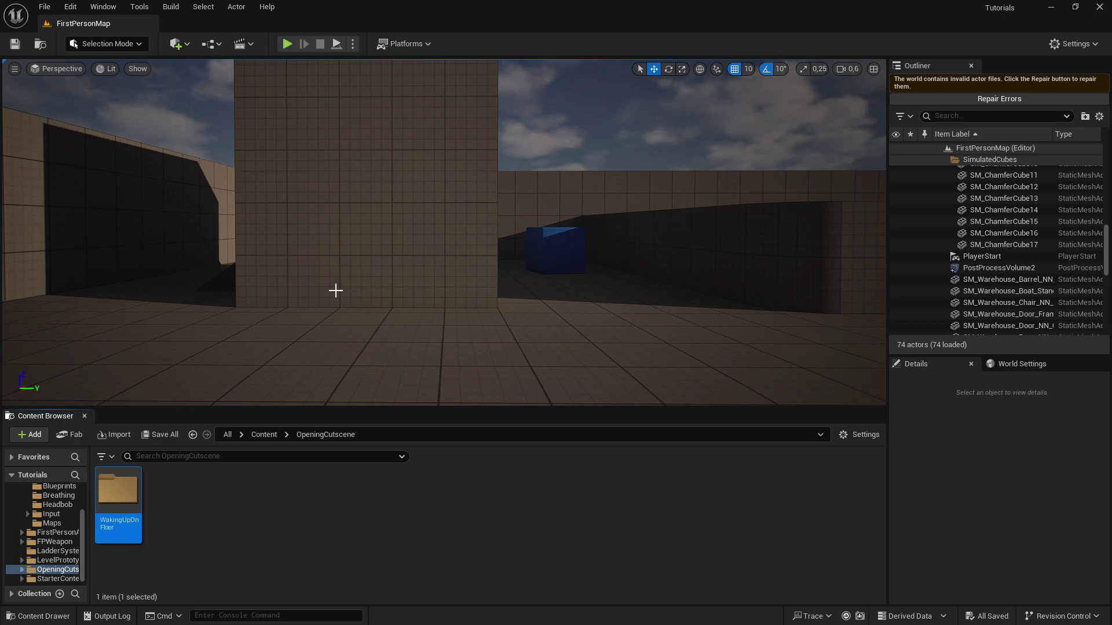
- Create a Level Sequence named WakingUpOnFloorOpening_Sequence inside the WakingUpOnFloor folder
double_click(126, 514)
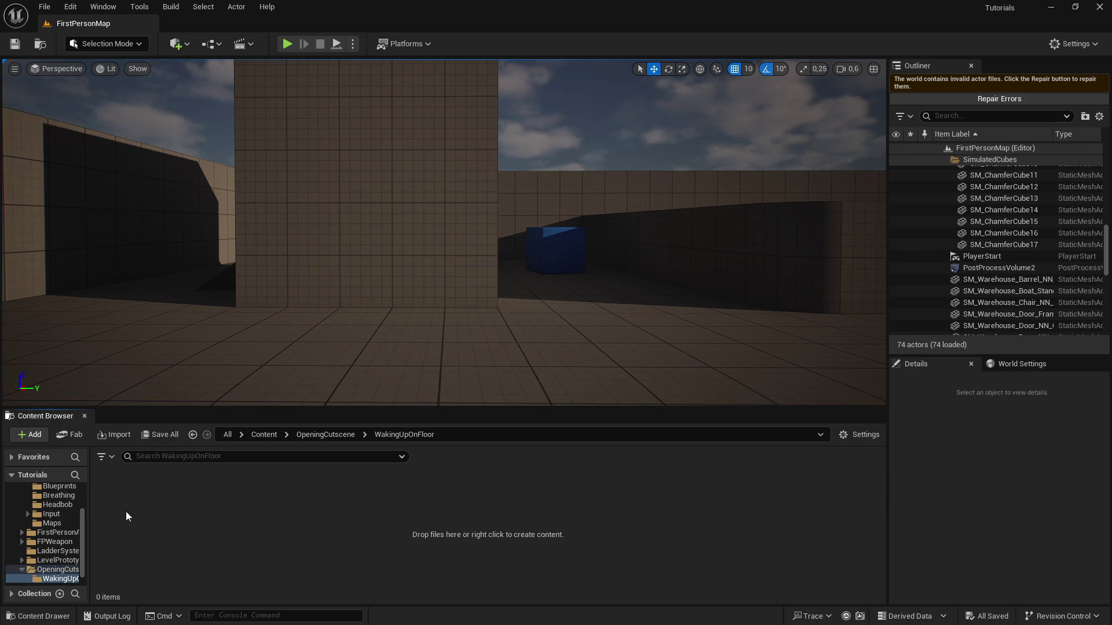
right_click(175, 520)
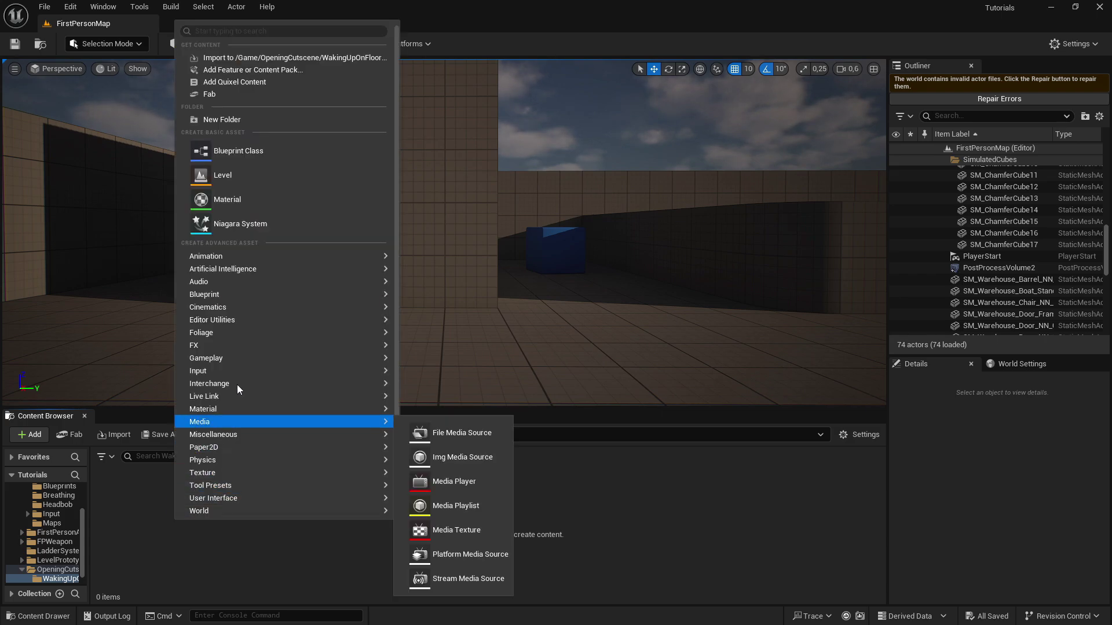
mouse_move(221, 310)
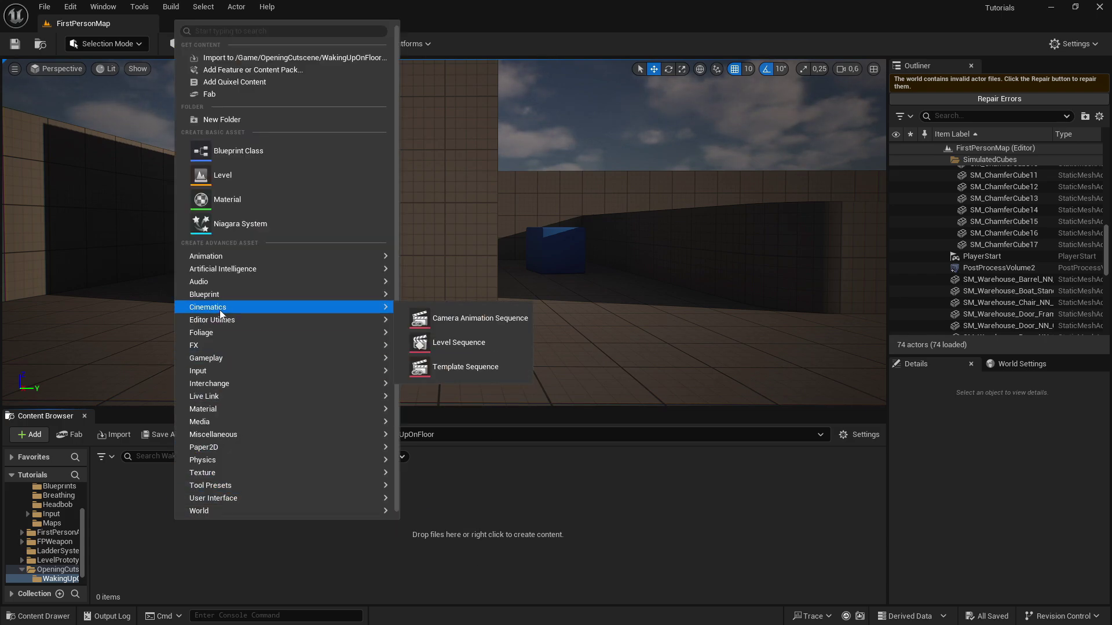
left_click(459, 342)
key("BackSpace")
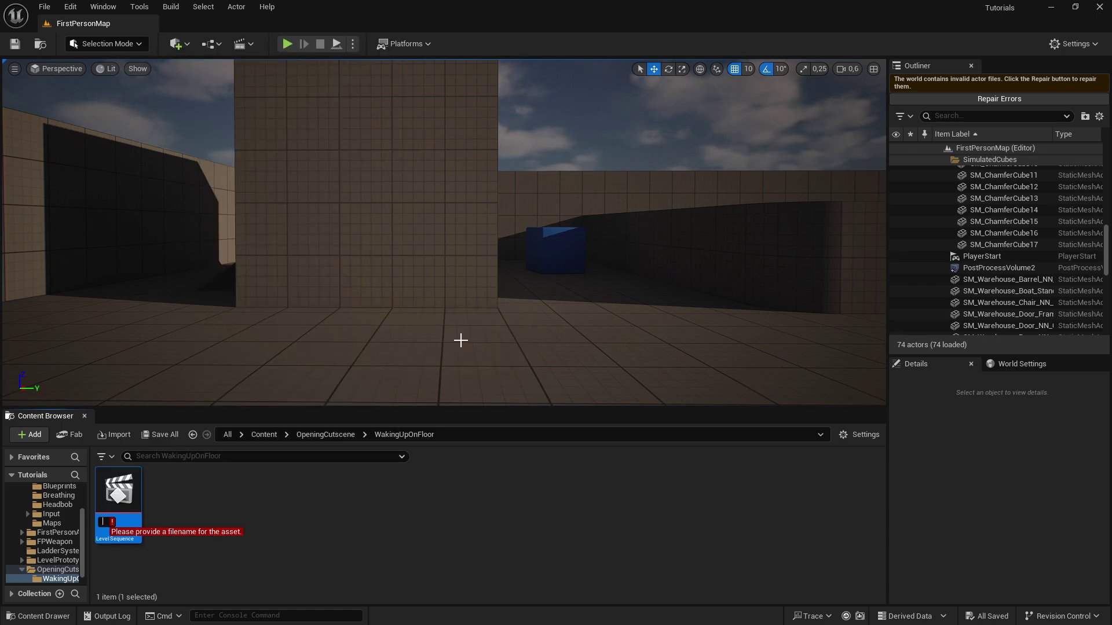
type("W")
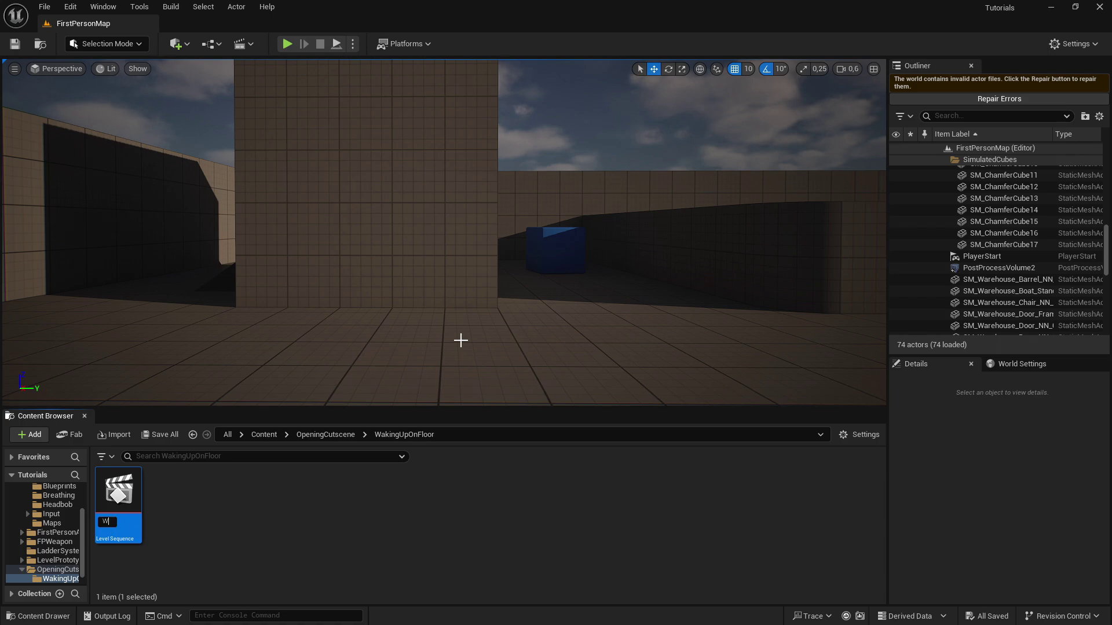
type("akingUpOnFloo")
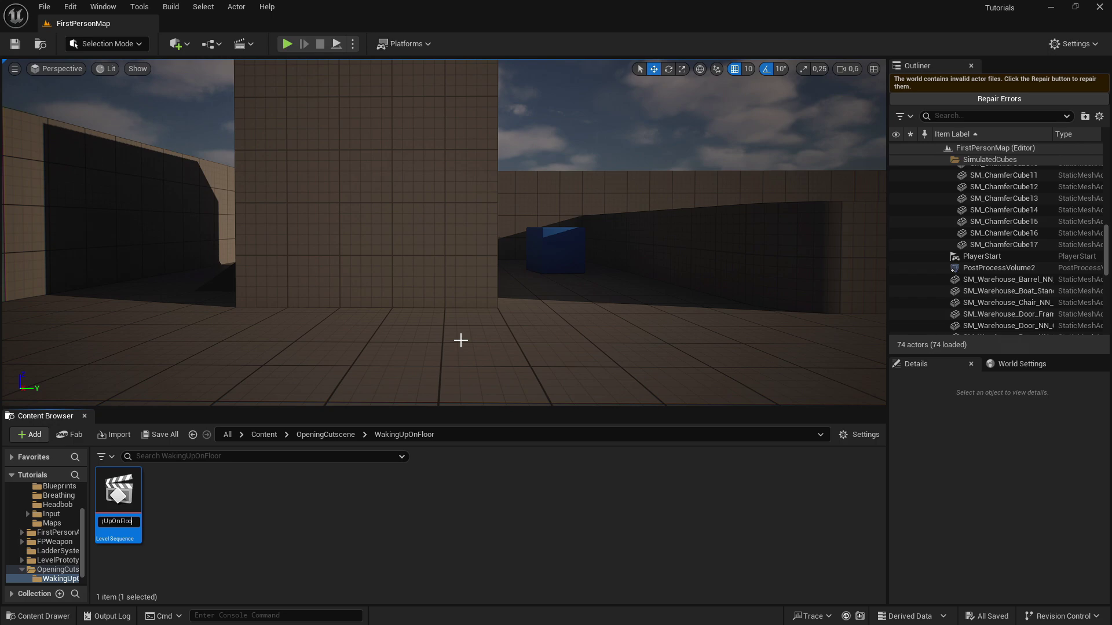
type("rOpening")
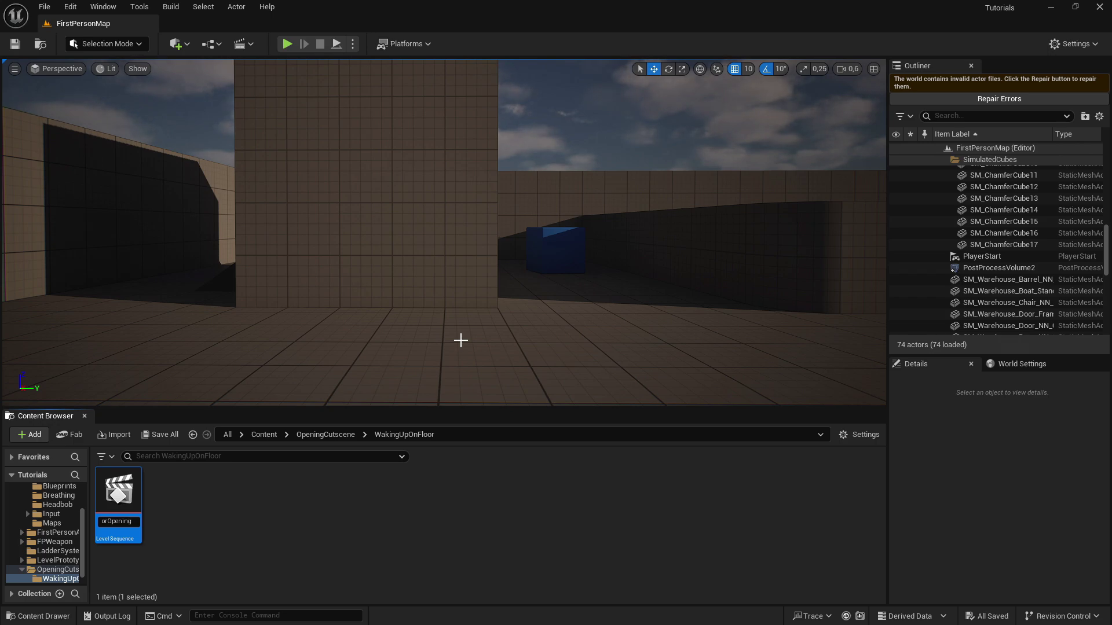
type("_Sequence")
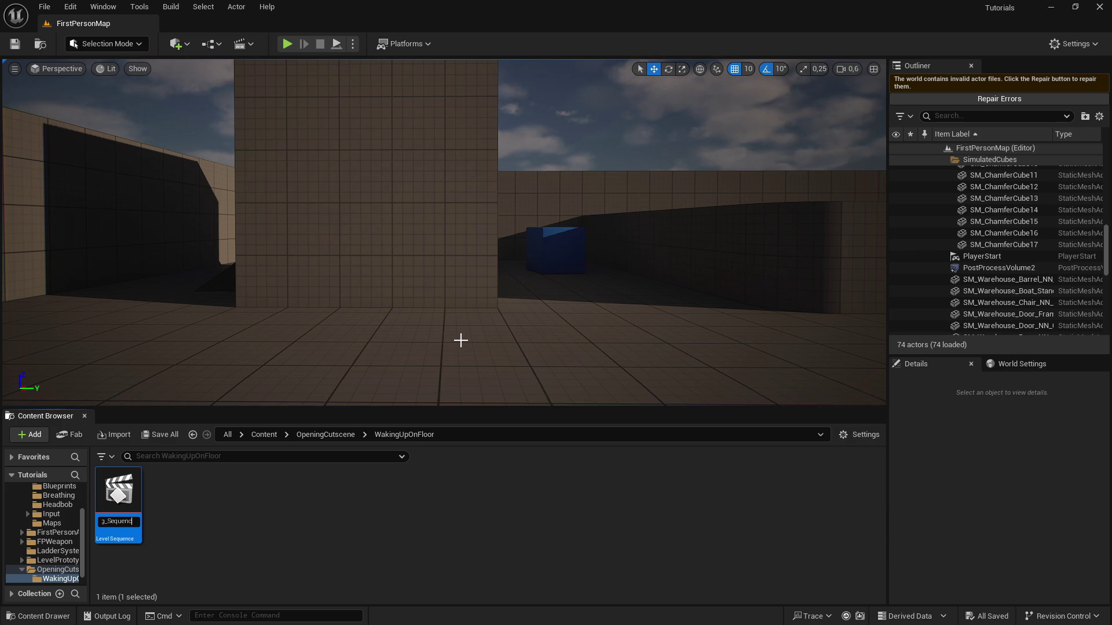
key("Return")
left_click(242, 523)
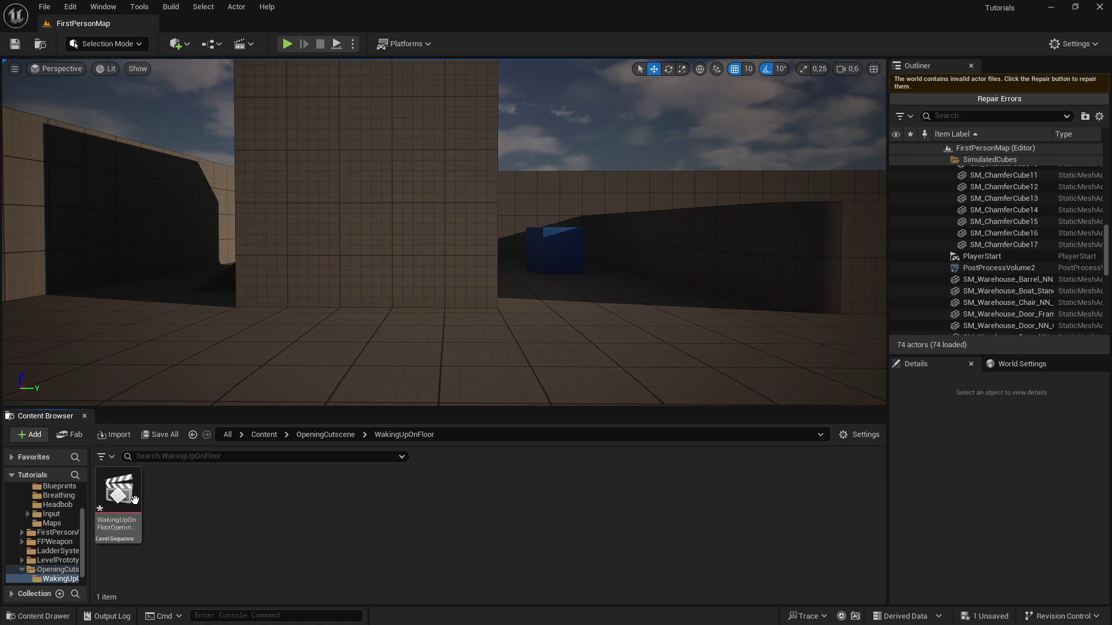
- Open the new level sequence for editing and add a new cine camera as its current camera cut
left_click(119, 498)
double_click(118, 498)
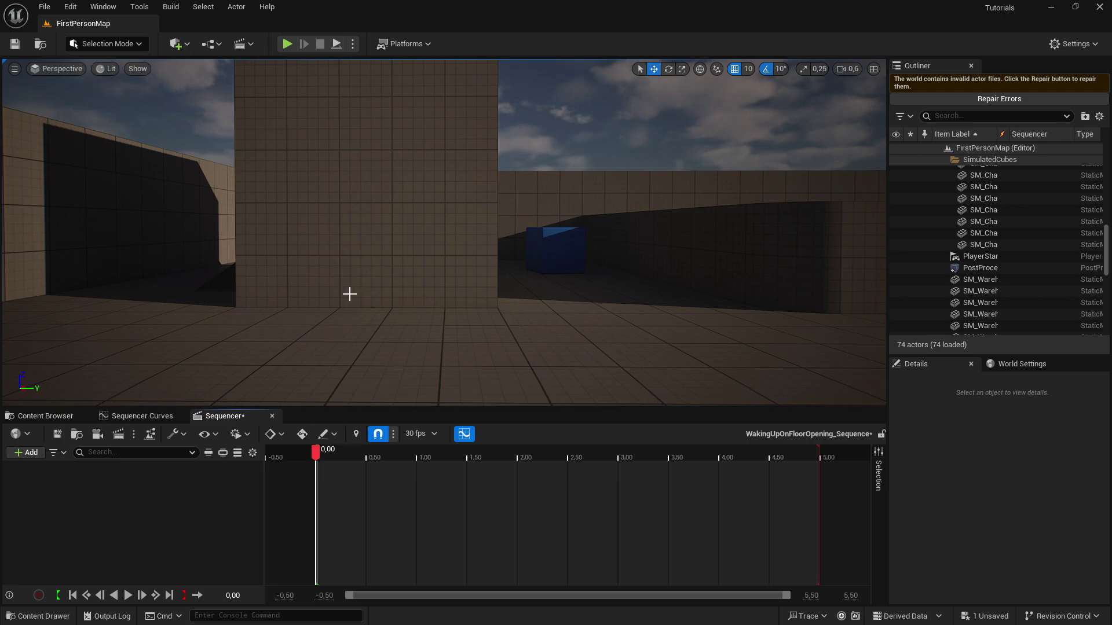
left_click(97, 435)
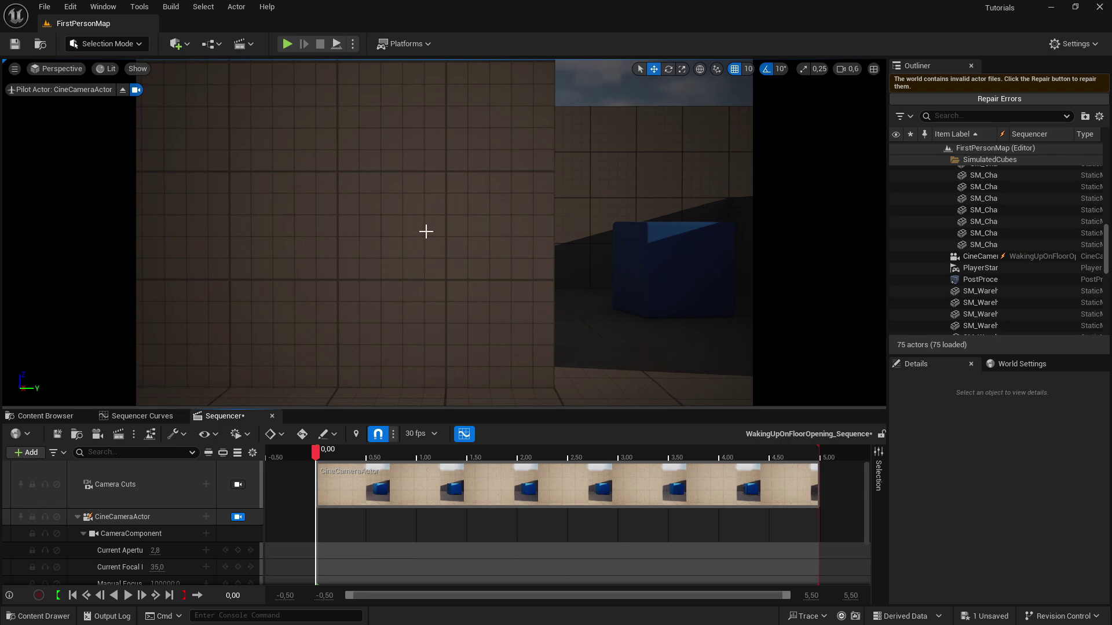
right_click_drag(465, 220, 465, 221)
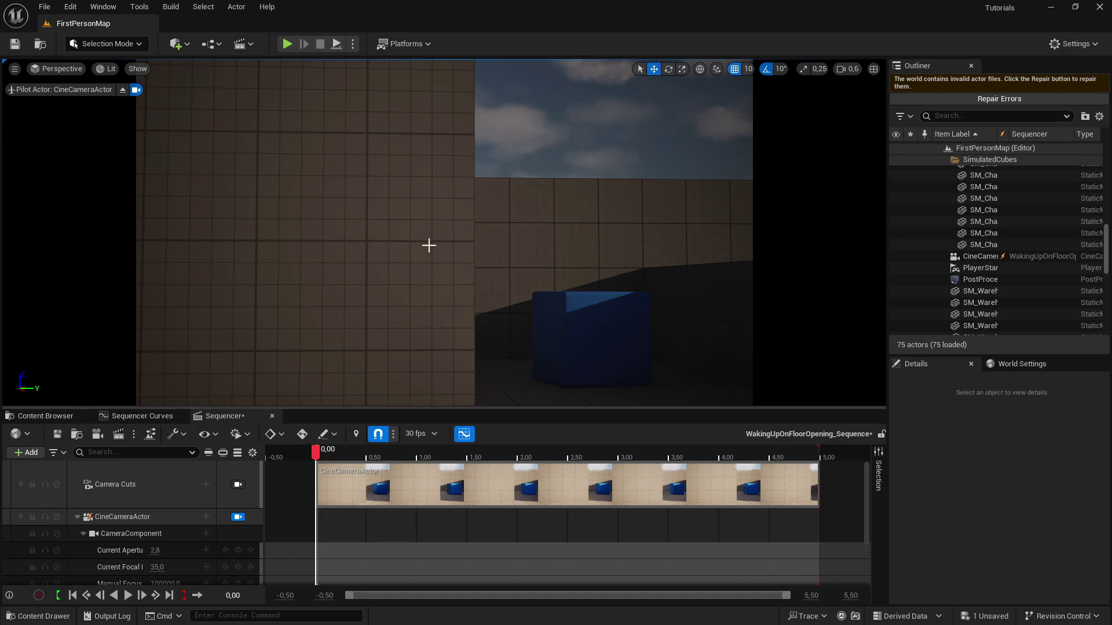
- Set the cine camera's current focal length to 15 and aim the piloted camera toward the tall wall, keeping the floor in frame
scroll(203, 507, "down", 2)
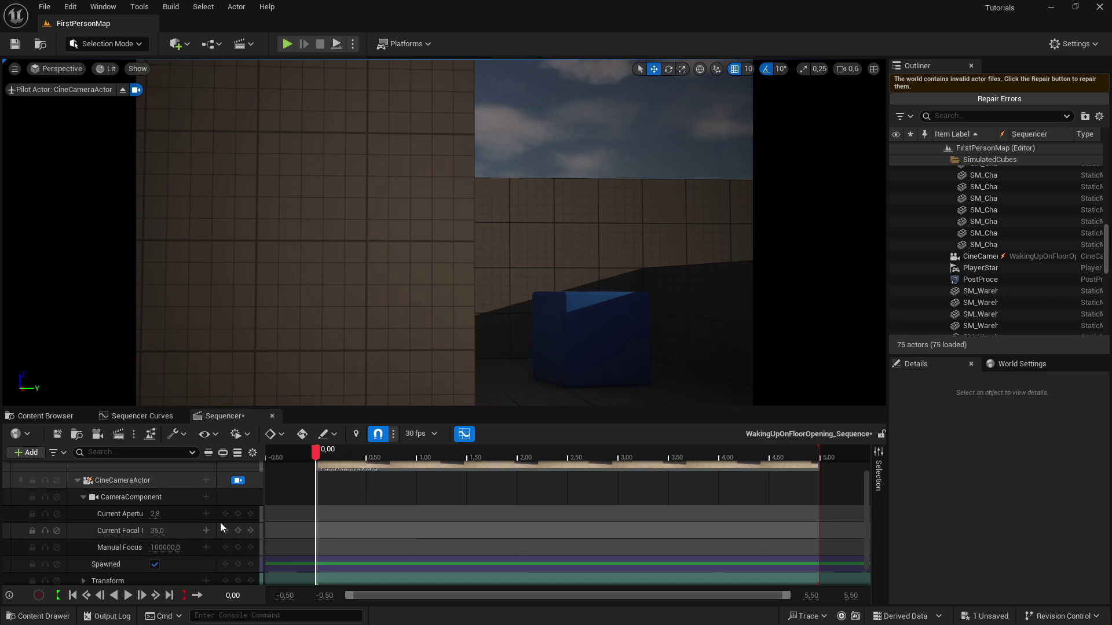
left_click(154, 531)
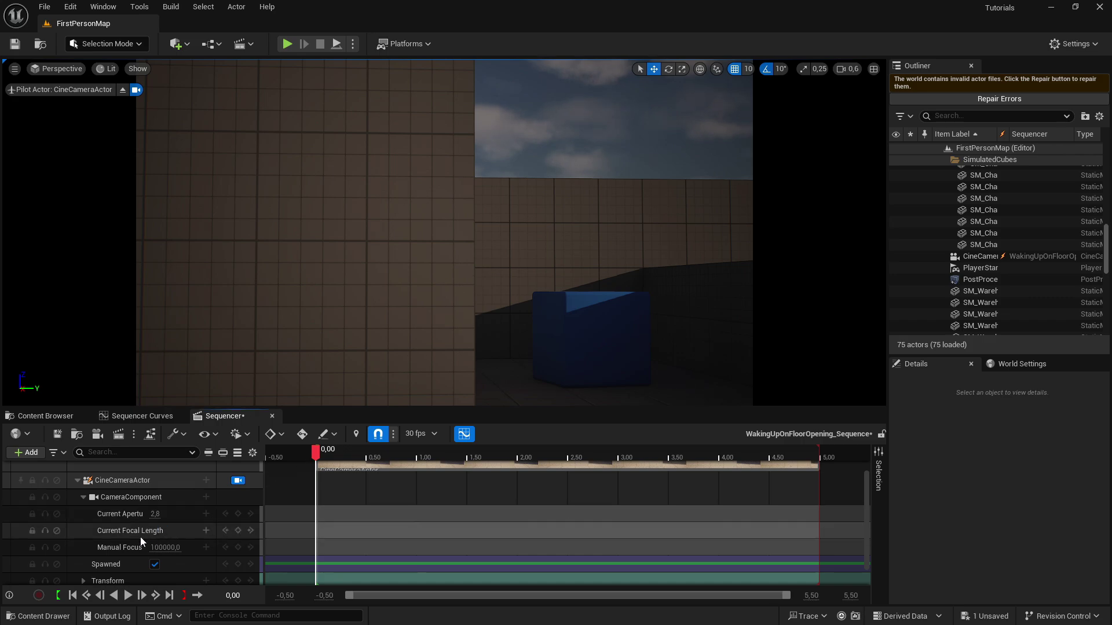
left_click(158, 530)
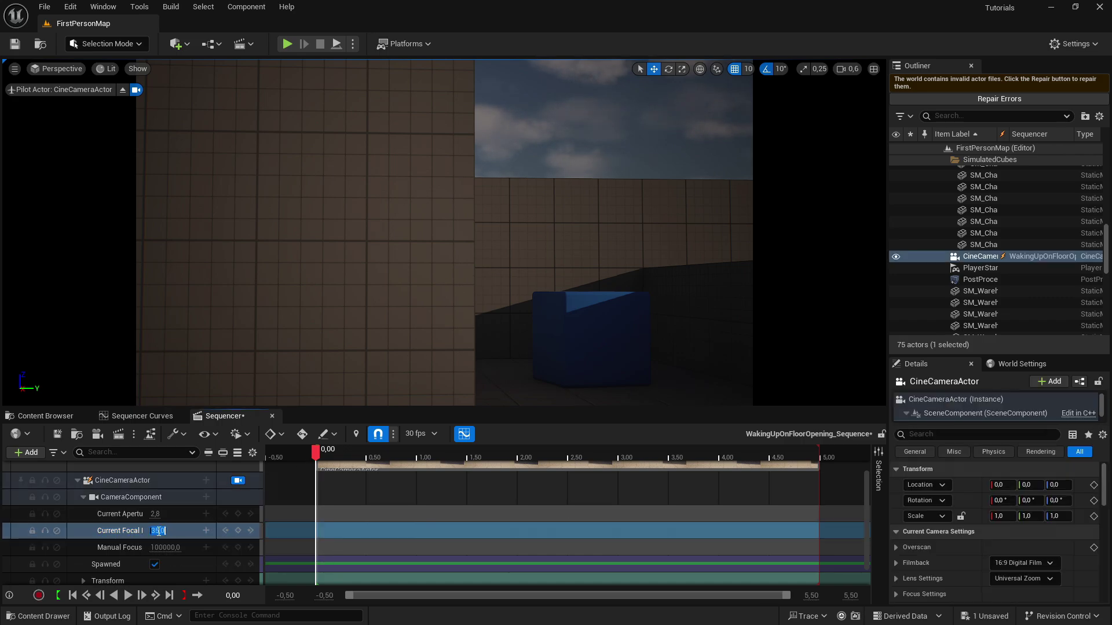
type("150")
key("Return")
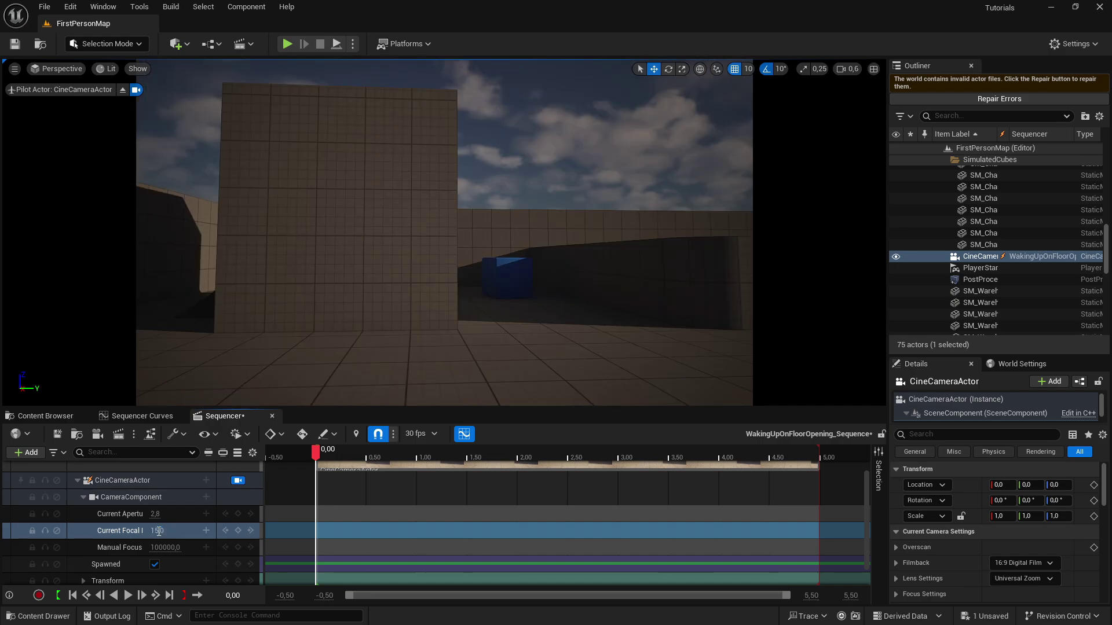
right_click_drag(383, 379, 343, 351)
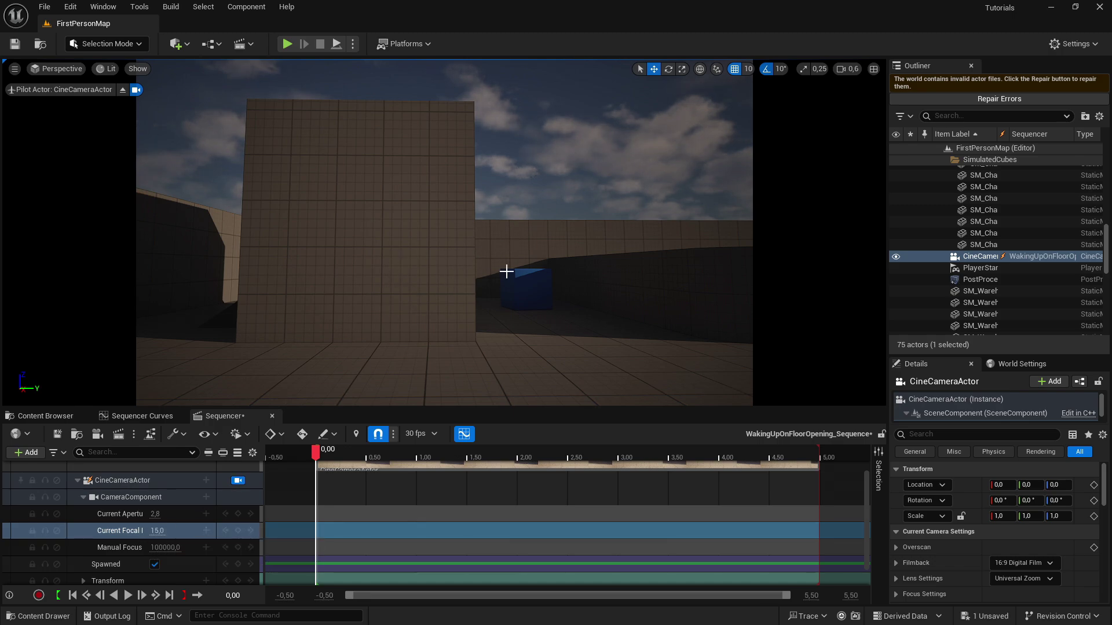
right_click_drag(448, 223, 438, 252)
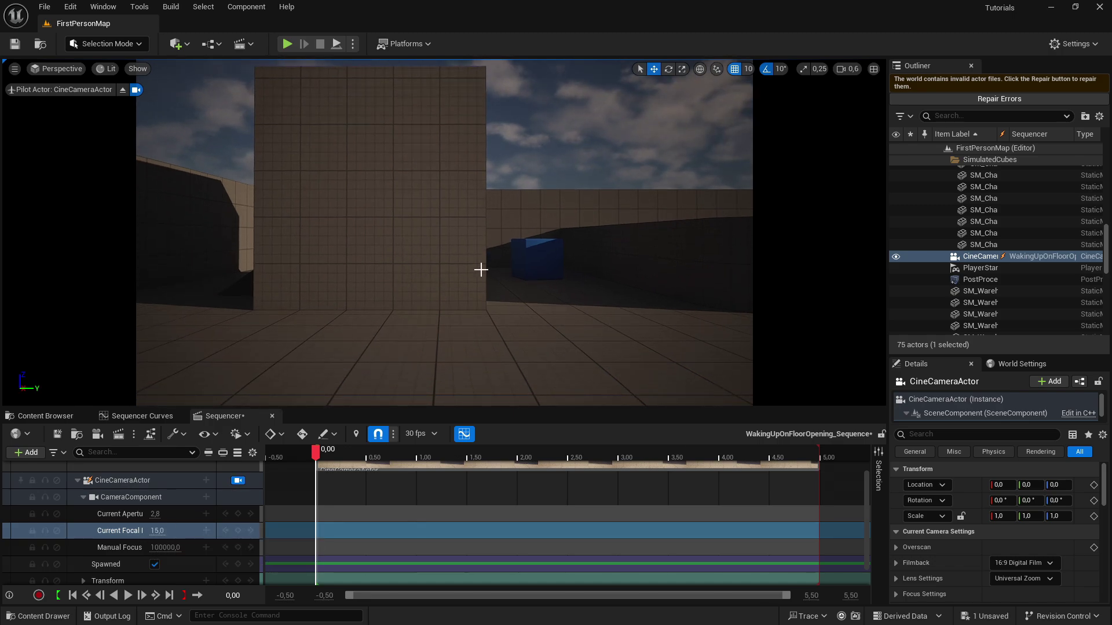
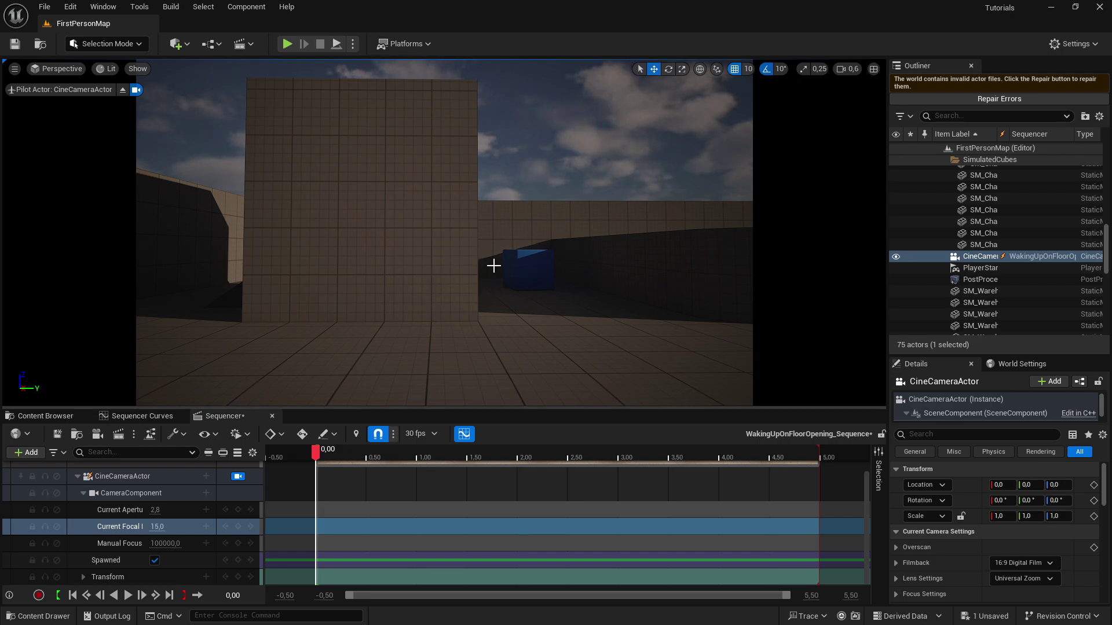
- Lower the piloted cine camera close to the floor, facing the base of the tall wall
mouse_move(493, 266)
right_mouse_down()
mouse_move(486, 388)
mouse_move(494, 249)
right_mouse_up()
scroll(493, 266, "down", 3)
key("w")
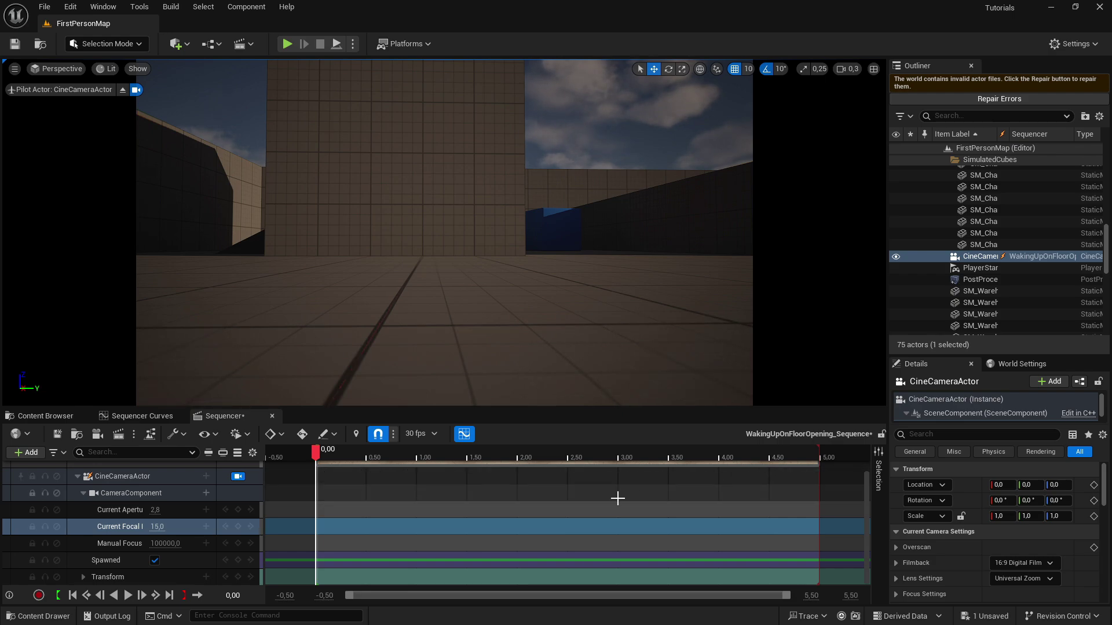
- Set the timeline's view range end to 15 seconds and extend the playback range and the camera cut to match
scroll(494, 495, "up", 2)
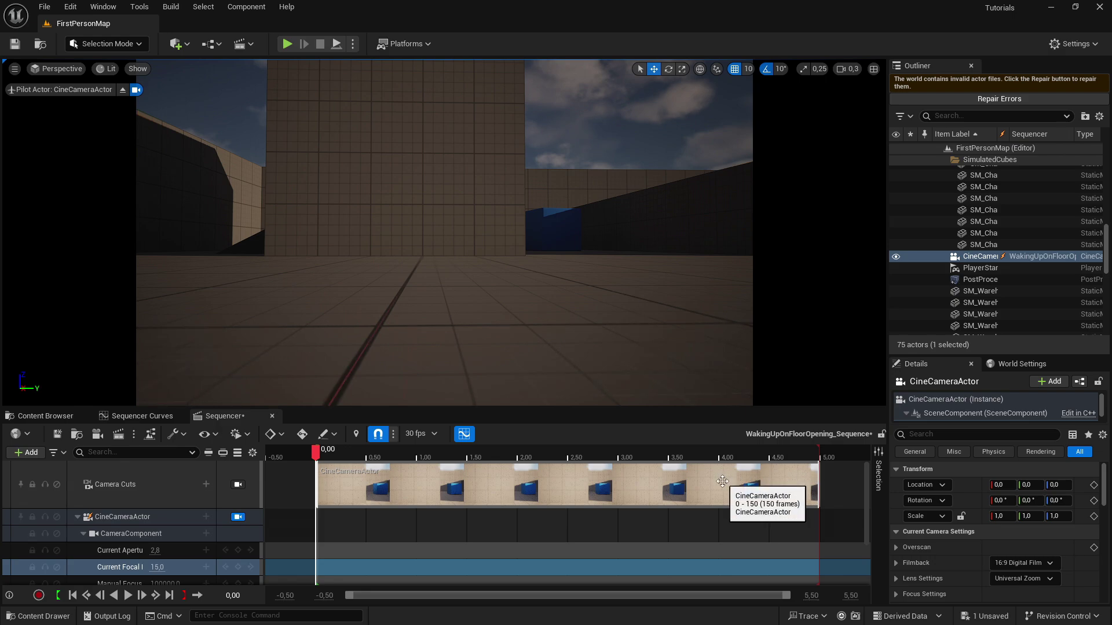
left_click(811, 597)
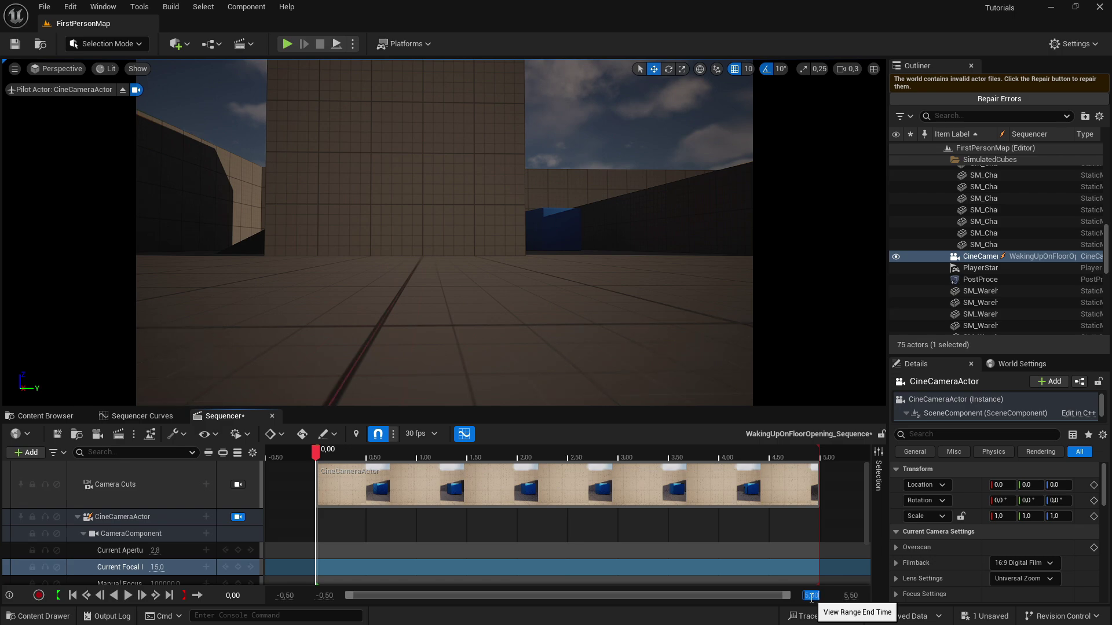
type("15")
key("Return")
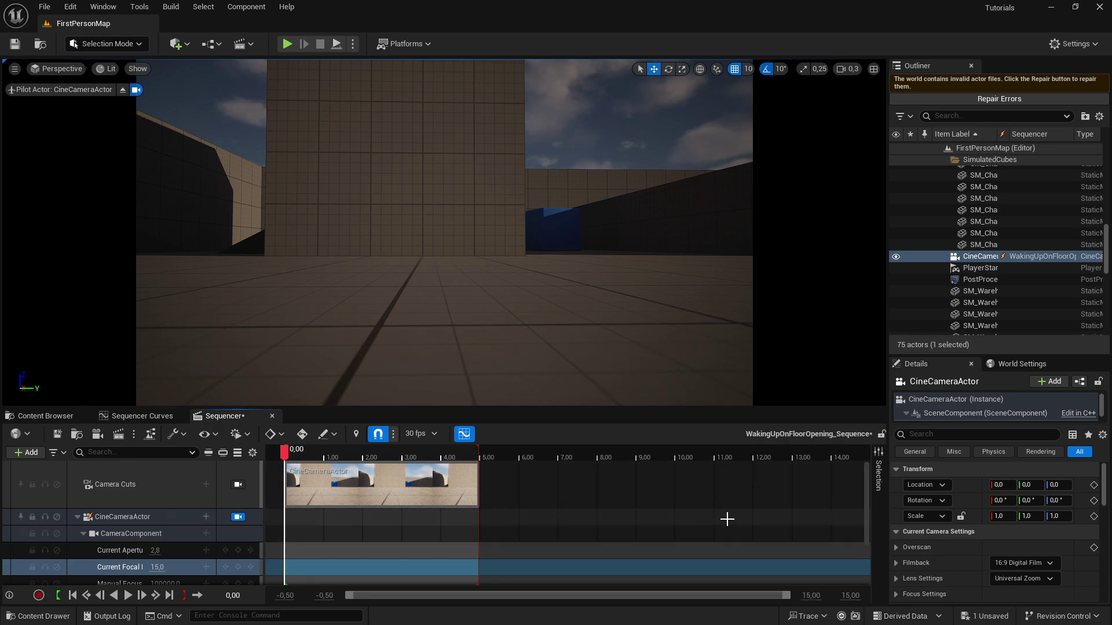
mouse_move(476, 450)
left_mouse_down()
mouse_move(841, 449)
mouse_move(872, 439)
left_mouse_up()
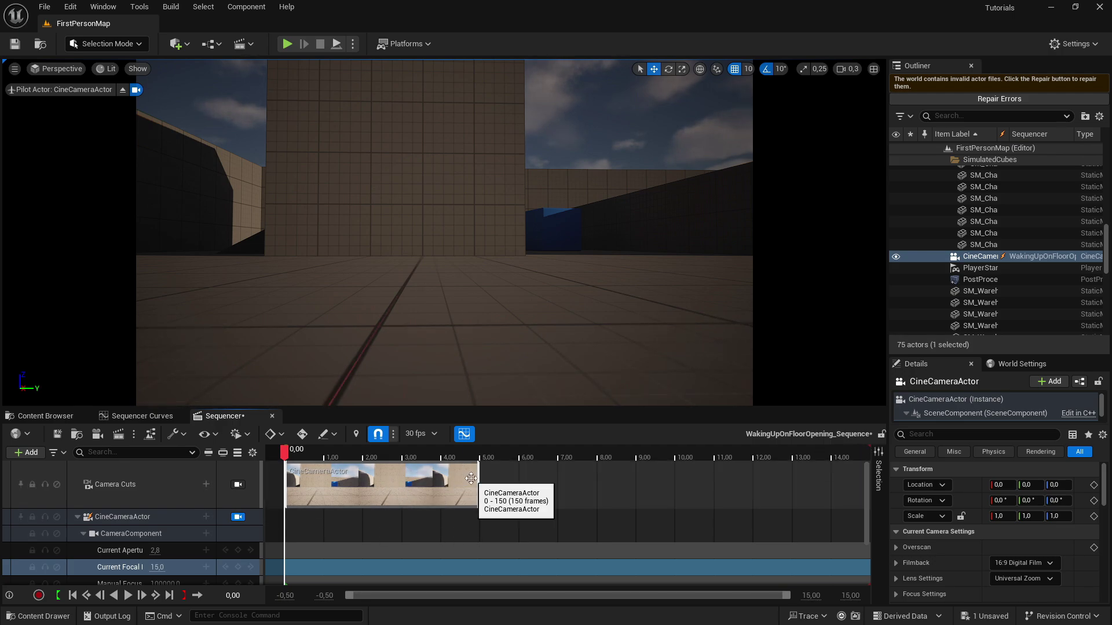
left_click_drag(477, 478, 862, 467)
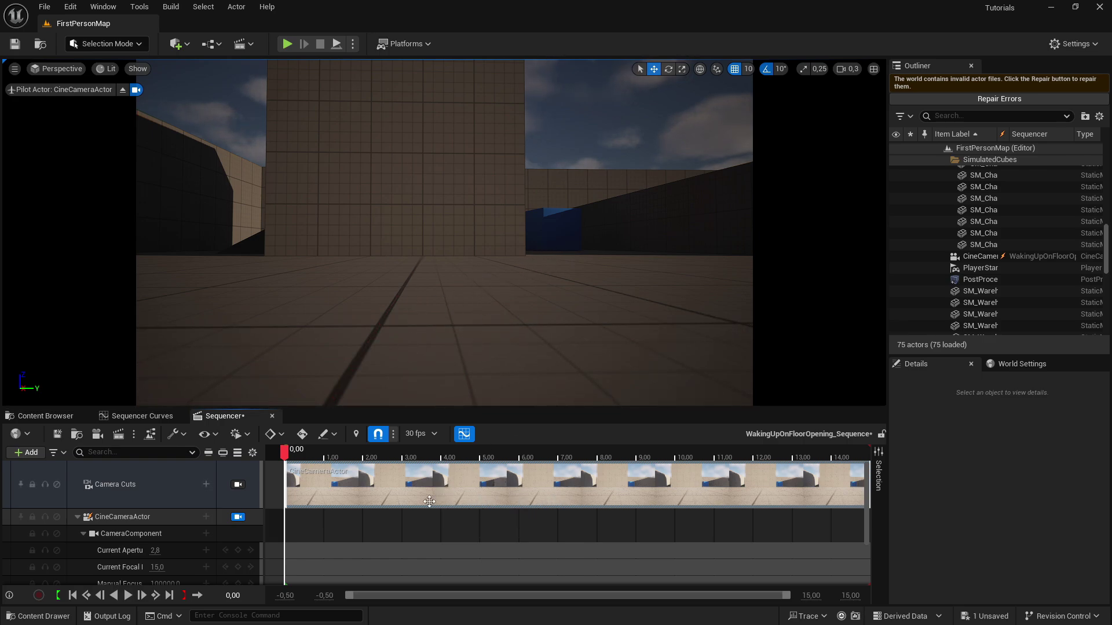
- Add a Transform key for the cine camera at time 0.00
scroll(446, 489, "down", 2)
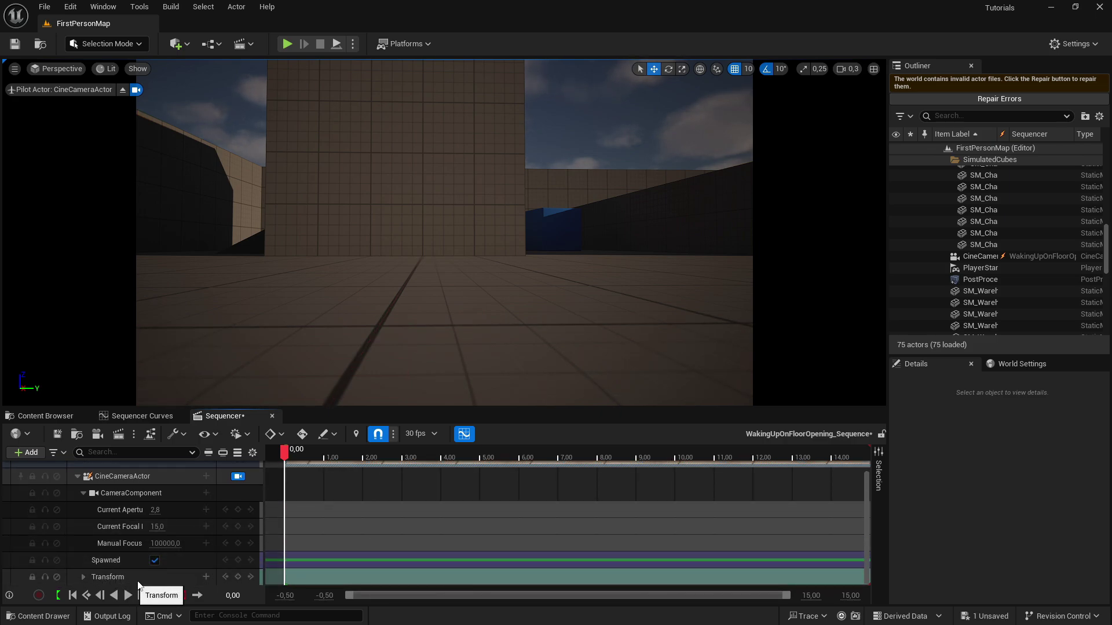
left_click(238, 578)
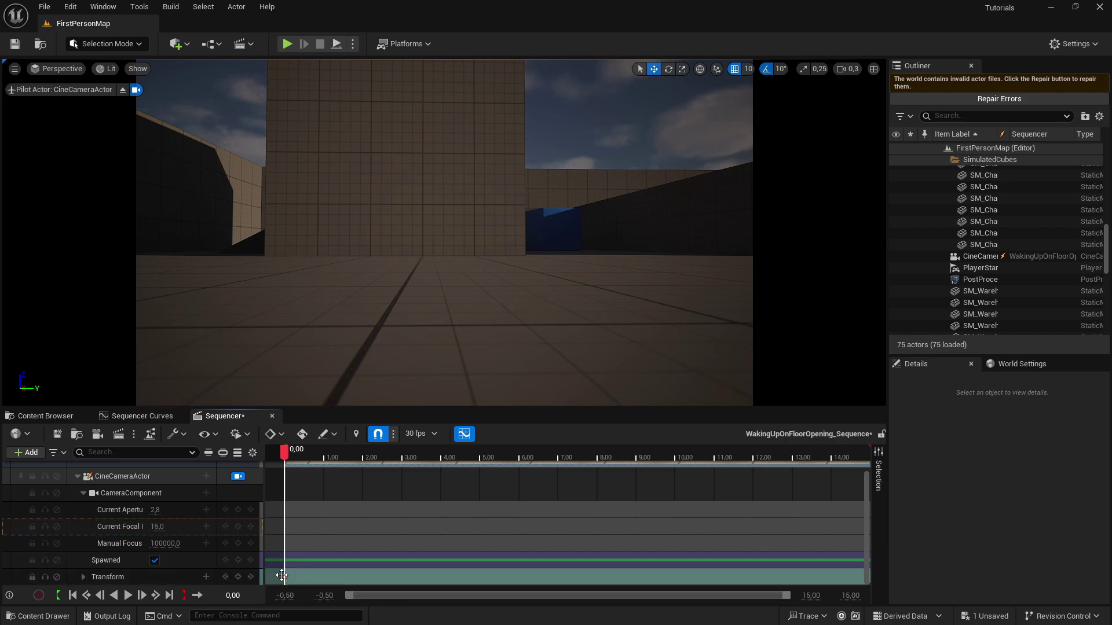
left_click(284, 577)
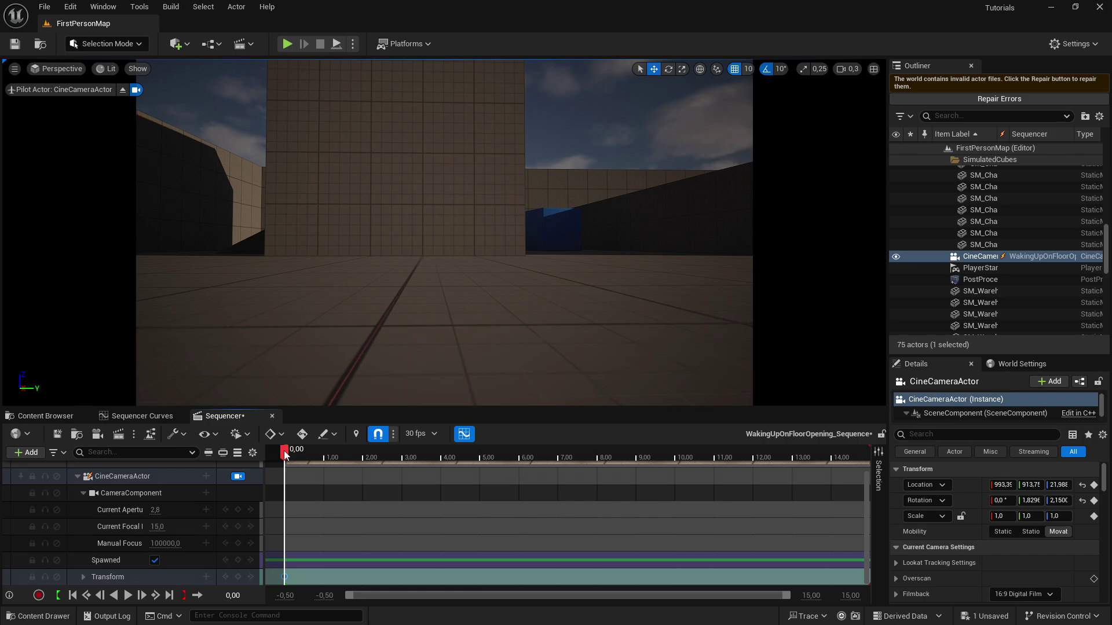
- Try a Transform key at 1.00 with the camera turned right toward the curved wall, and delete that key
left_click_drag(285, 455, 323, 458)
right_click_drag(449, 323, 548, 312)
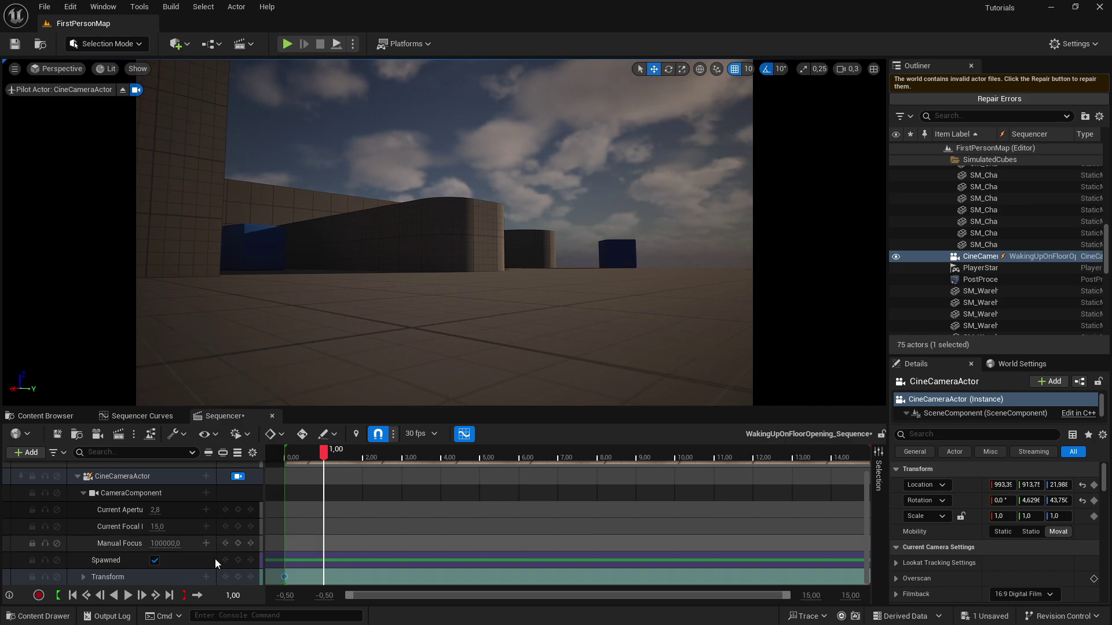
left_click(238, 576)
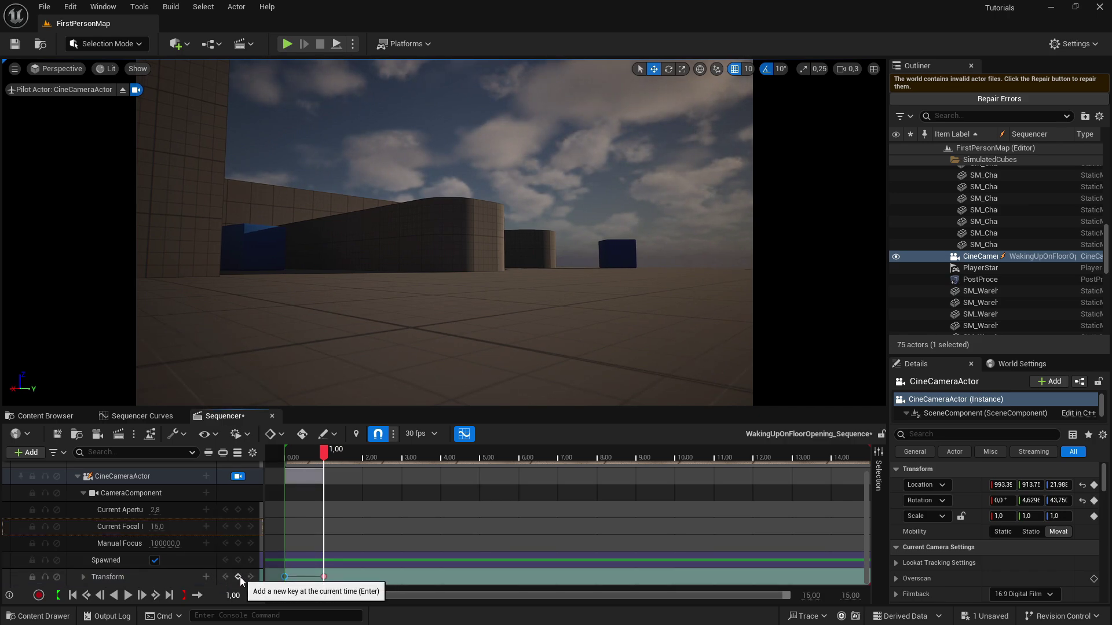
mouse_move(323, 451)
left_mouse_down()
mouse_move(285, 453)
mouse_move(323, 459)
left_mouse_up()
key("Up")
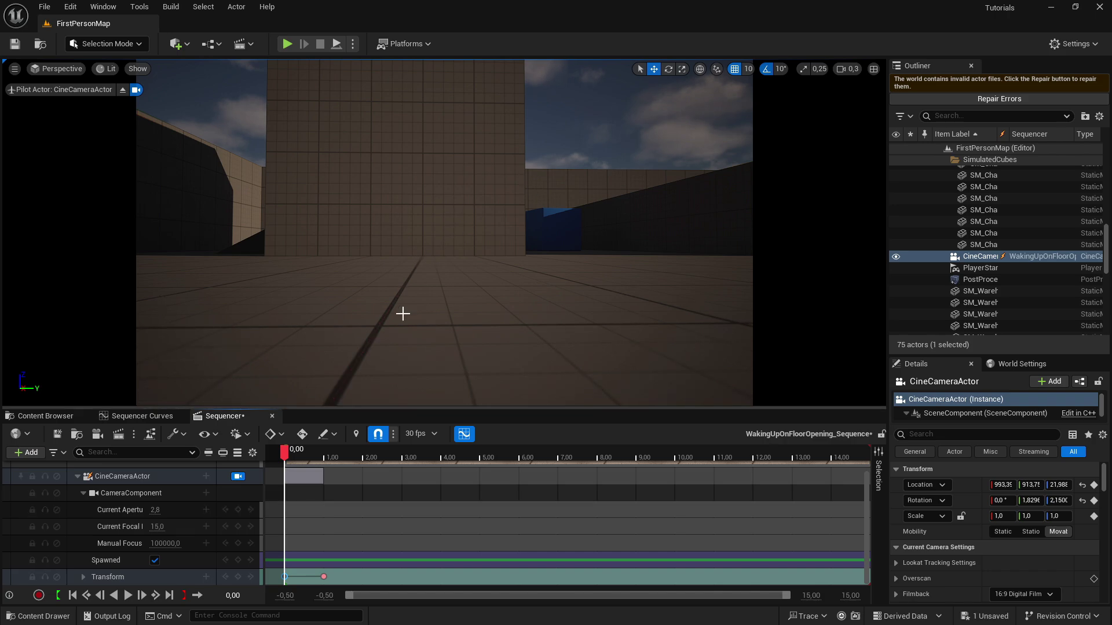
left_click(324, 576)
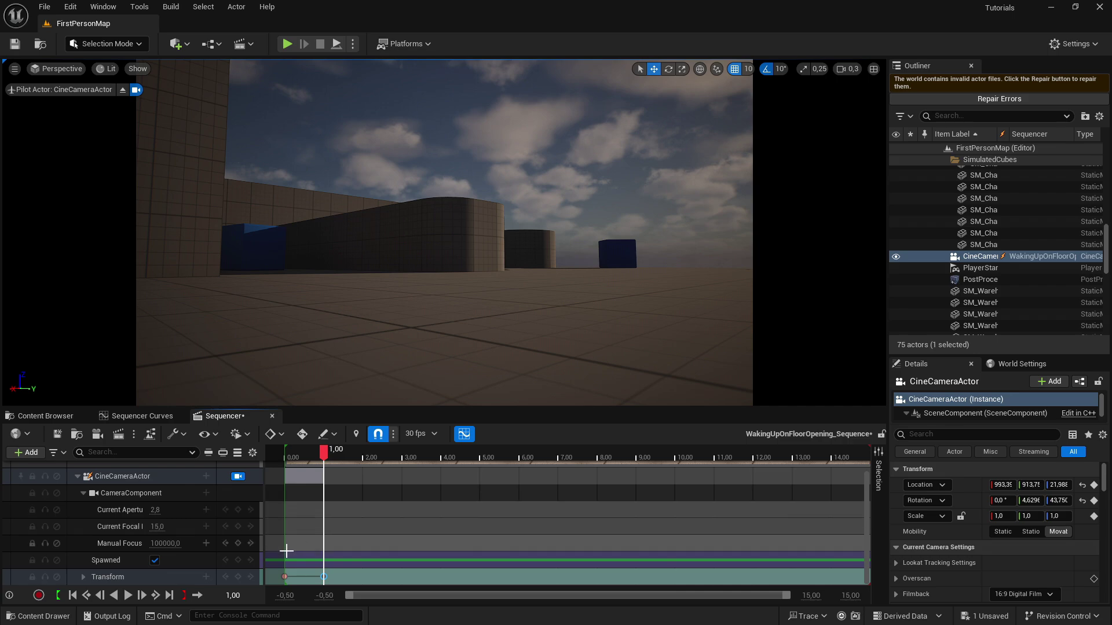
mouse_move(328, 459)
left_mouse_down()
mouse_move(287, 460)
mouse_move(321, 460)
left_mouse_up()
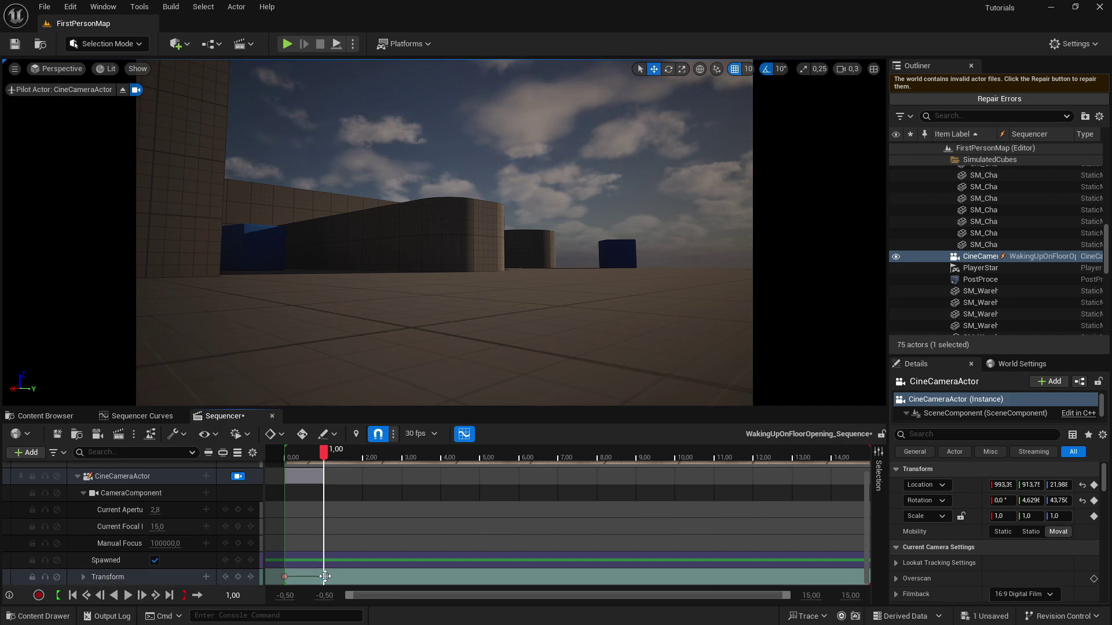
key("Delete")
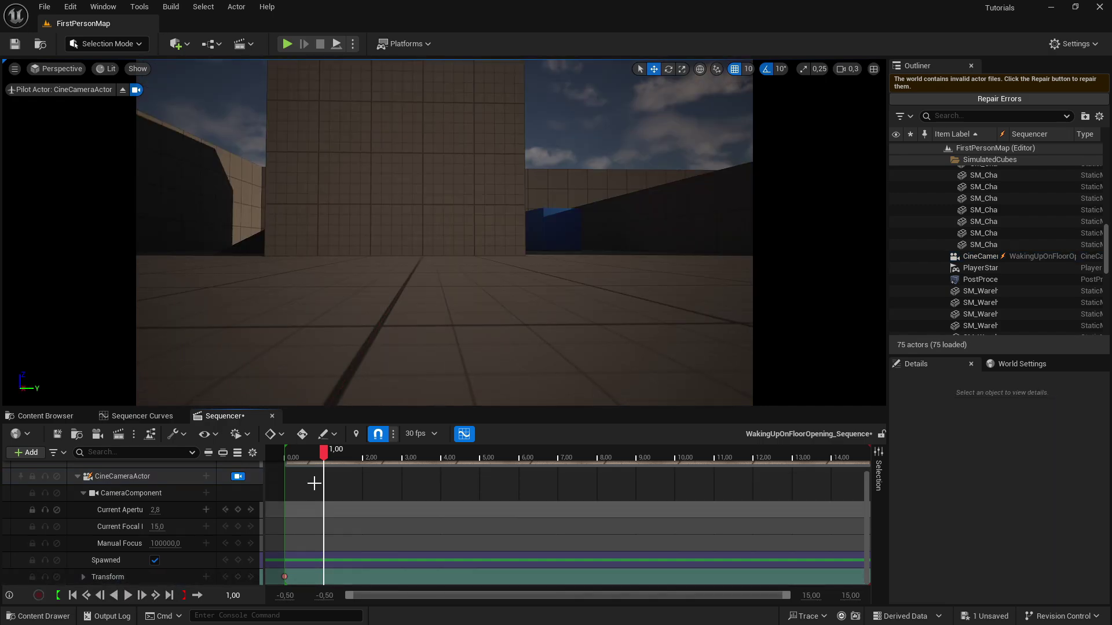
- Add a Transform key at 2.00 with the camera turned right toward the curved wall
left_click(286, 575)
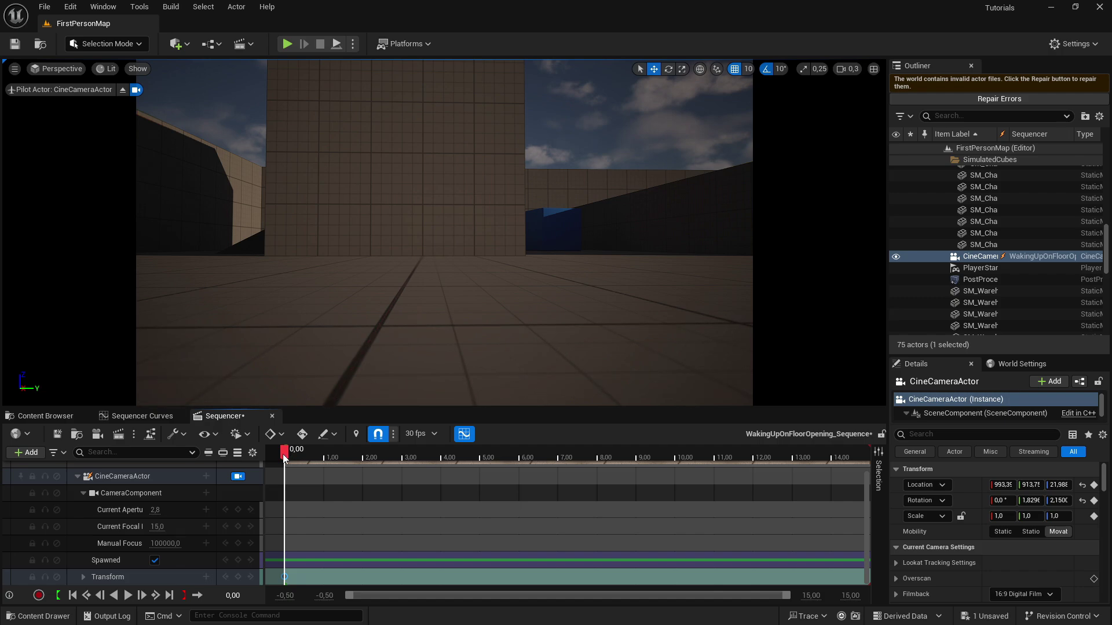
left_click(233, 596)
type("2")
key("Return")
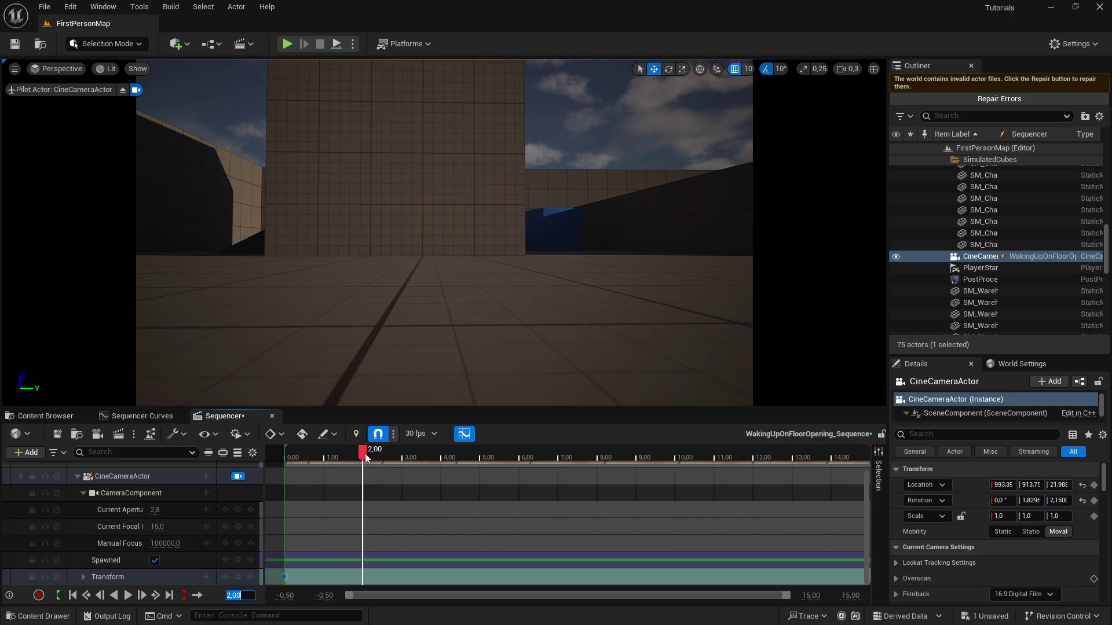
right_click_drag(404, 343, 507, 332)
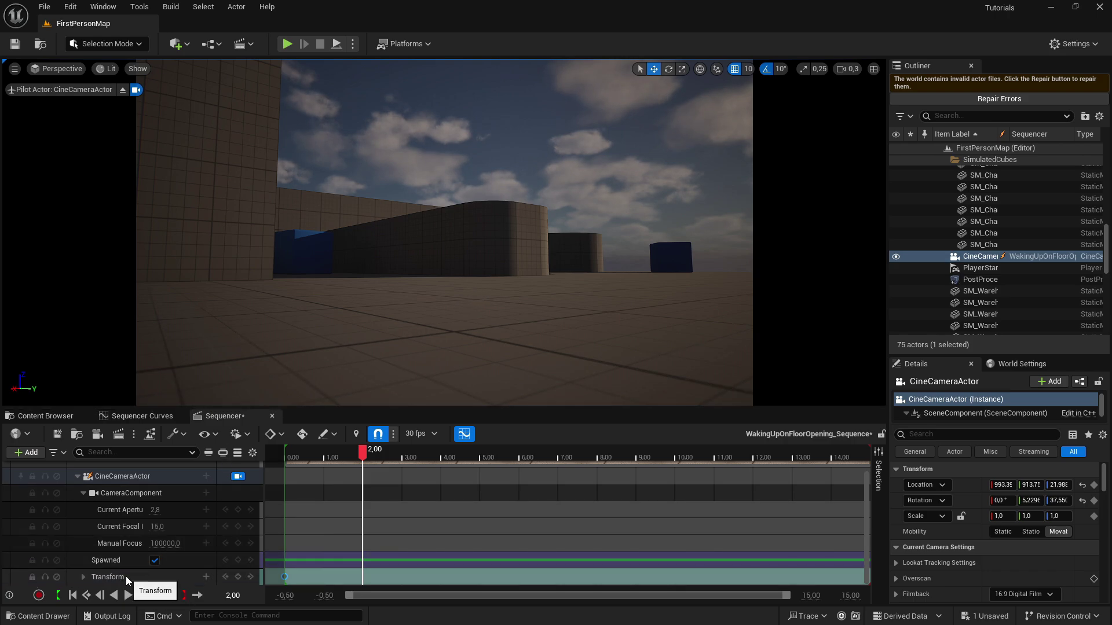
left_click(238, 577)
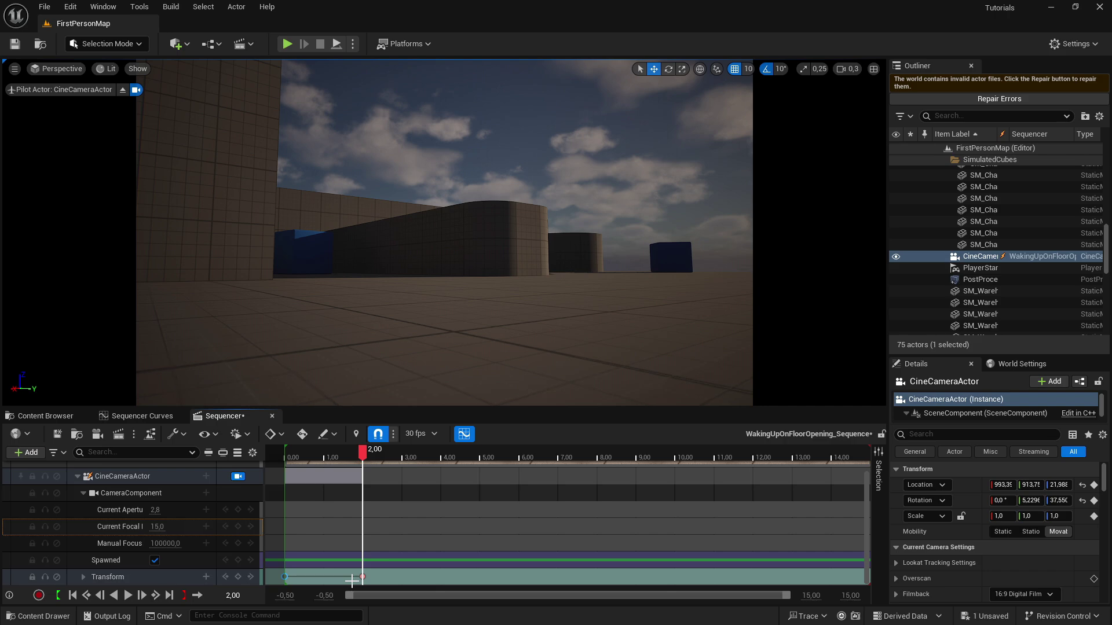
- Play the sequence from the start to review the camera turn between 0.00 and 2.00
mouse_move(362, 450)
left_mouse_down()
mouse_move(286, 455)
mouse_move(365, 468)
left_mouse_up()
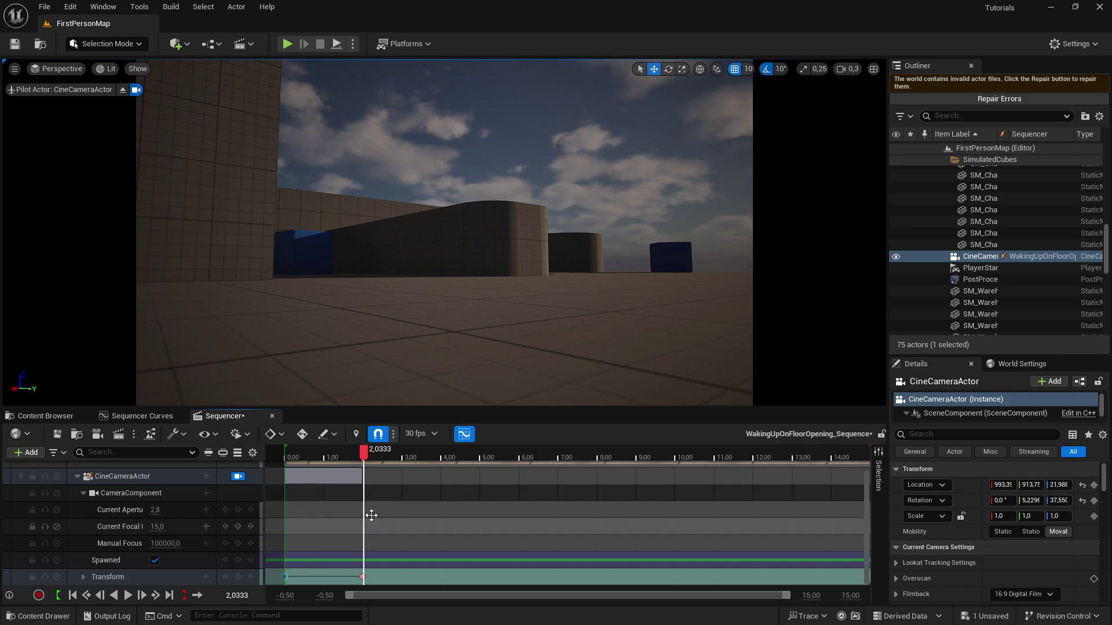
left_click_drag(364, 450, 286, 455)
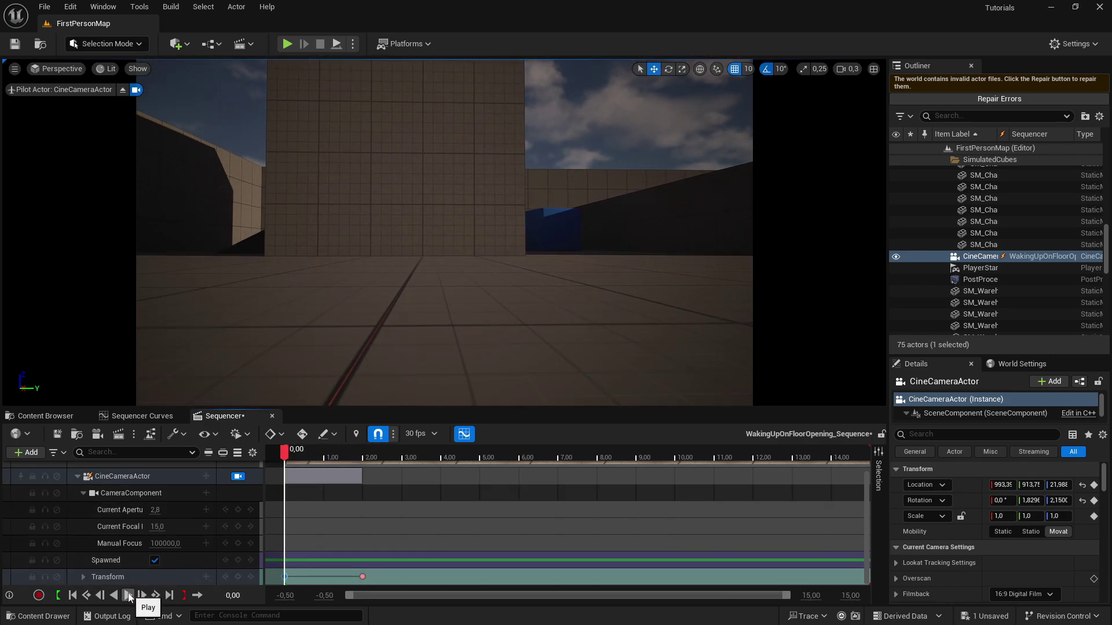
left_click(129, 596)
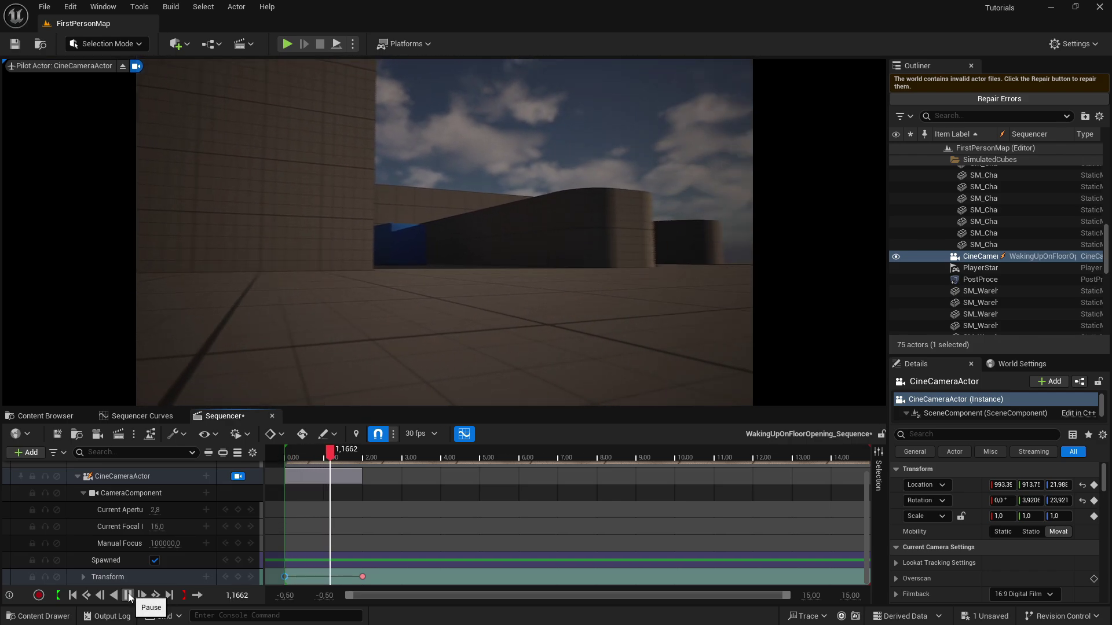
left_click(128, 596)
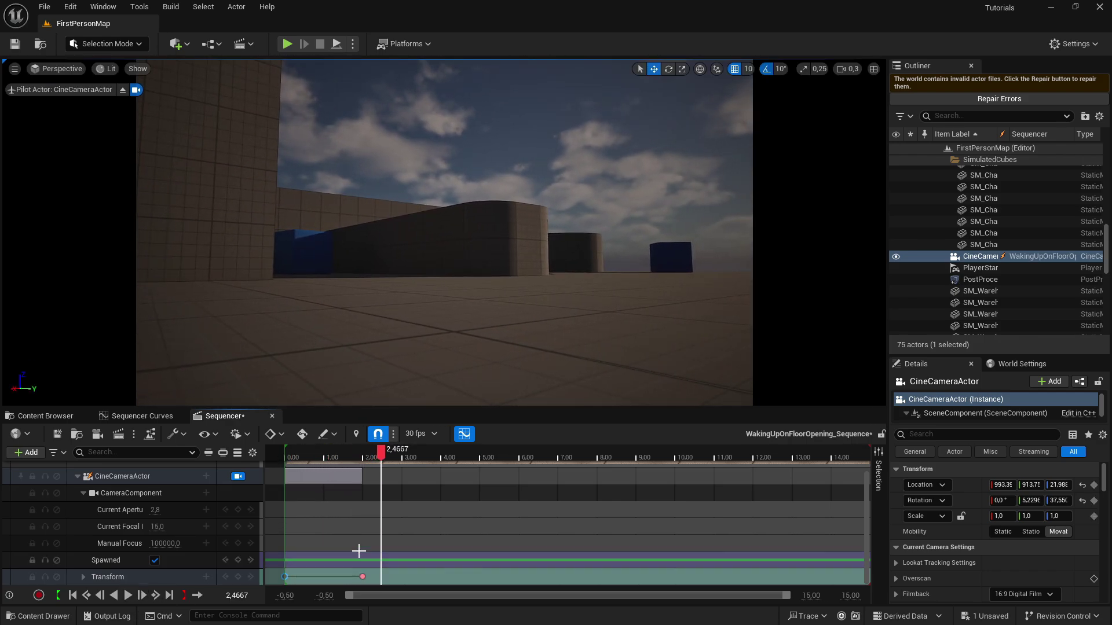
left_click_drag(381, 451, 284, 451)
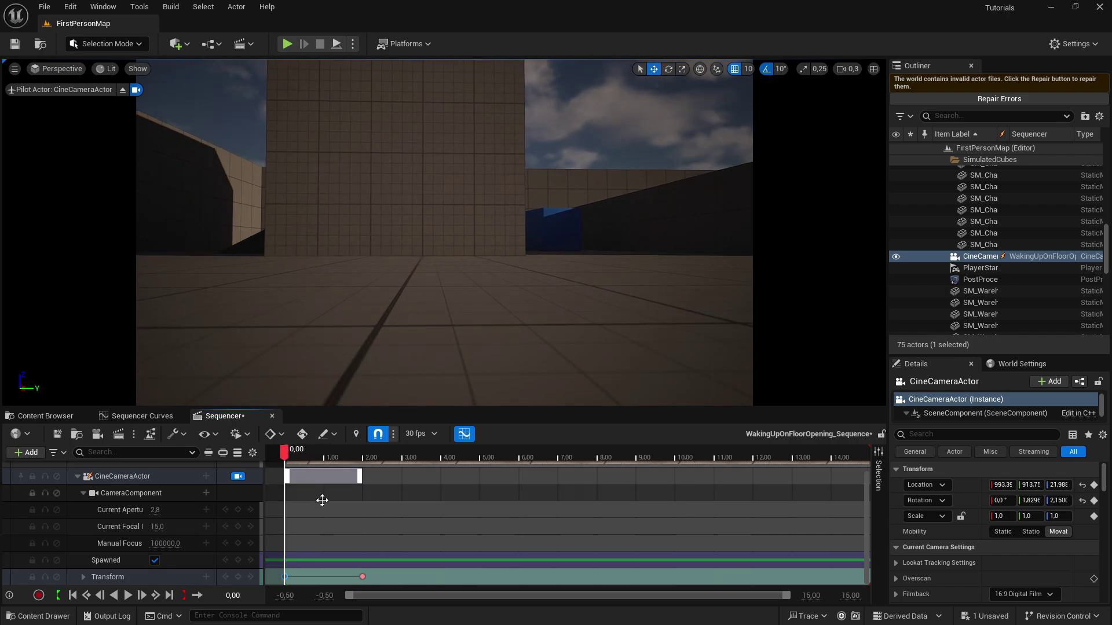
- Add a Transform key at 4.00 with the camera raised off the ground and tilted down toward the floor
left_click(361, 576)
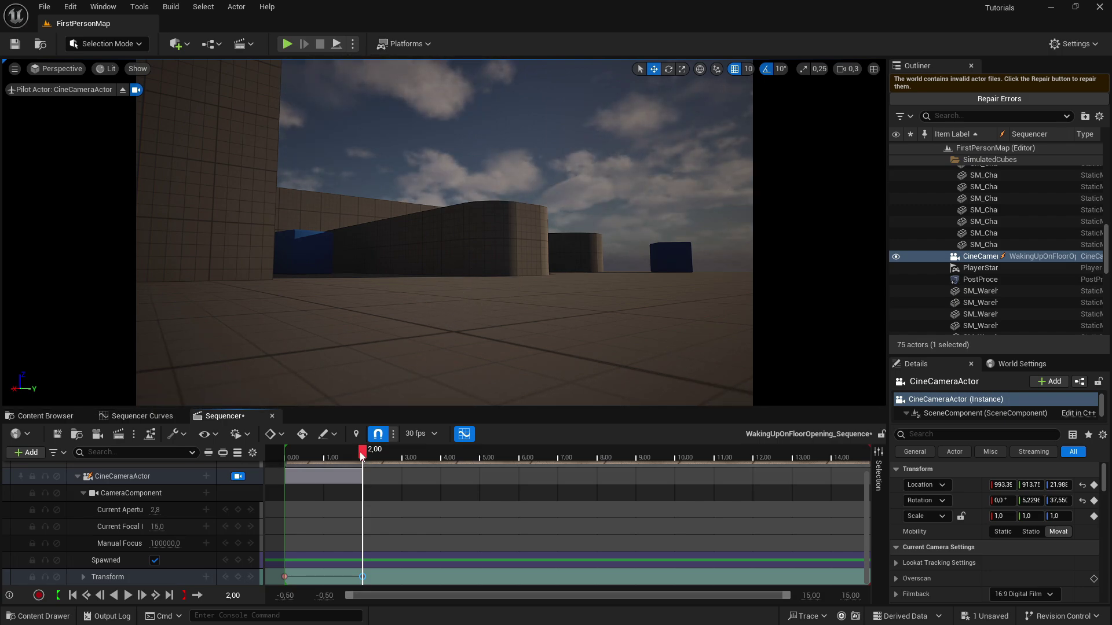
left_click_drag(362, 454, 439, 464)
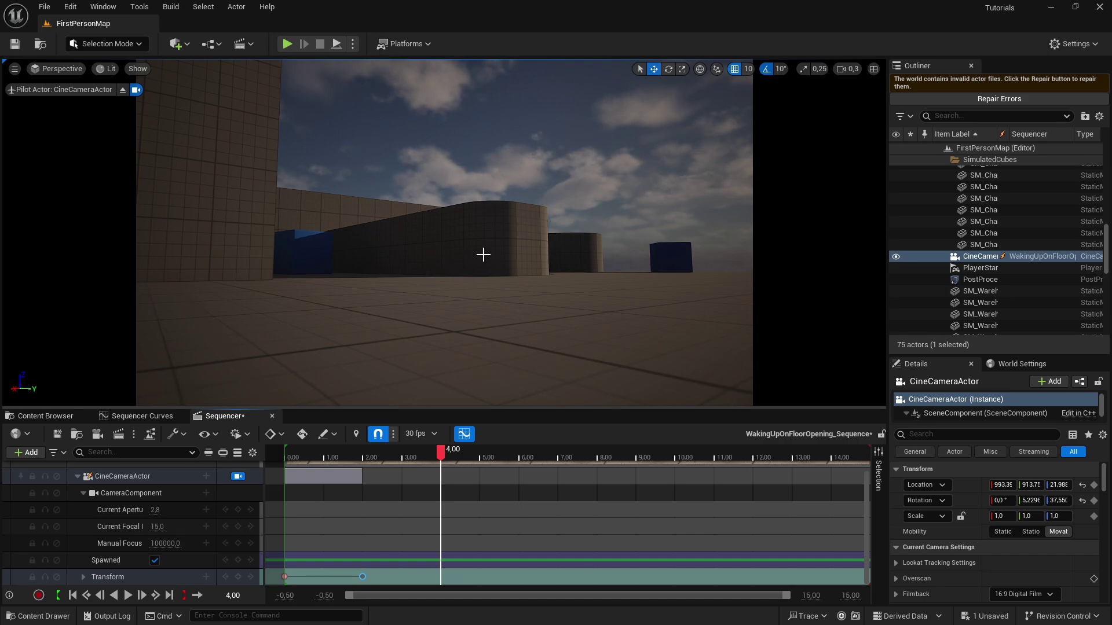
mouse_move(444, 231)
right_mouse_down()
mouse_move(444, 359)
mouse_move(444, 231)
mouse_move(438, 348)
mouse_move(452, 278)
mouse_move(449, 313)
mouse_move(446, 254)
mouse_move(440, 301)
mouse_move(425, 240)
right_mouse_up()
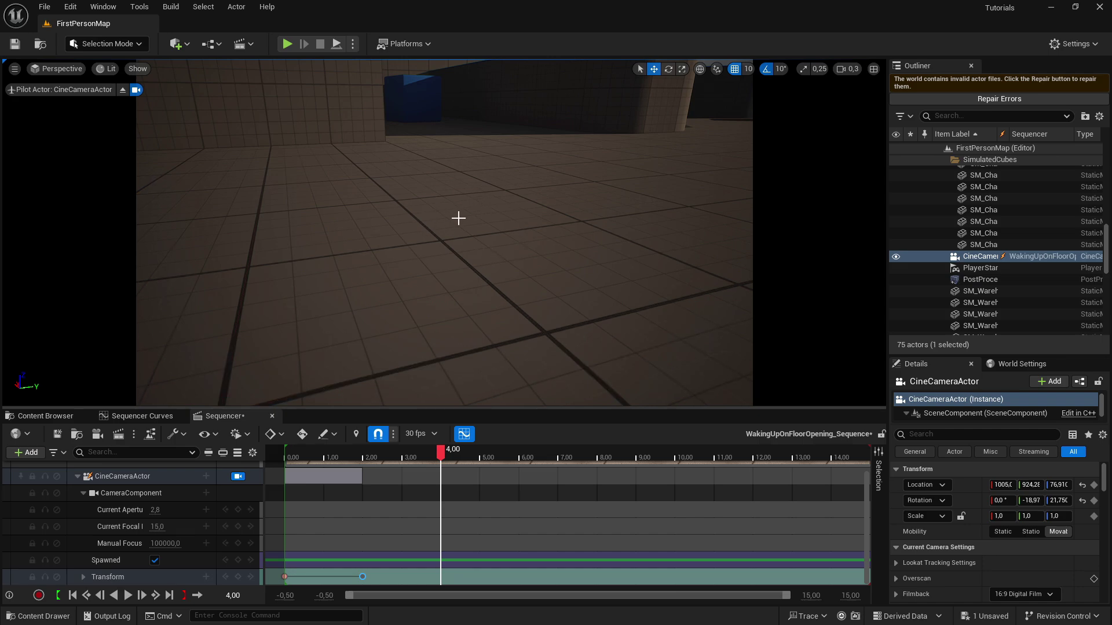
mouse_move(504, 211)
right_mouse_down()
mouse_move(505, 223)
mouse_move(506, 212)
right_mouse_up()
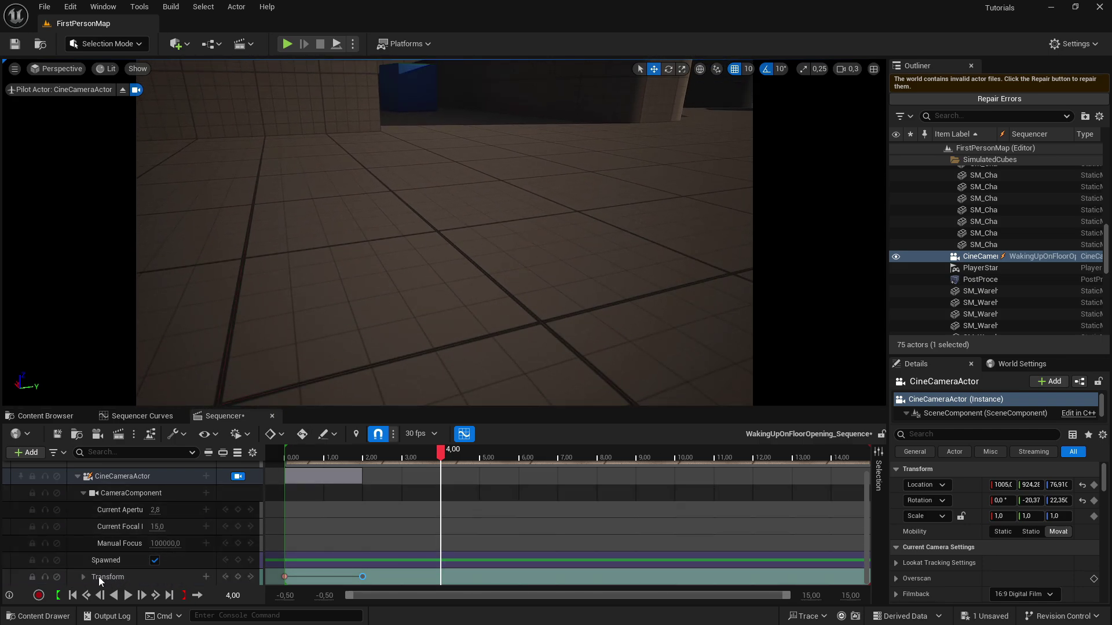
left_click(238, 577)
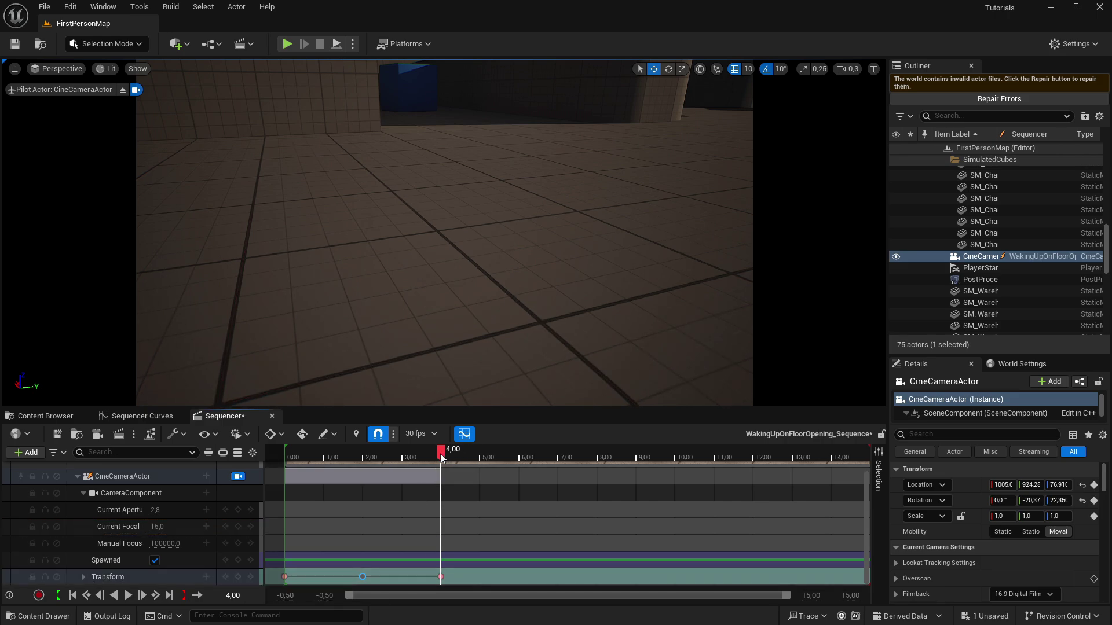
- Replay the sequence through the 4.00 key to review the camera's rise from the floor
left_click_drag(441, 457, 294, 466)
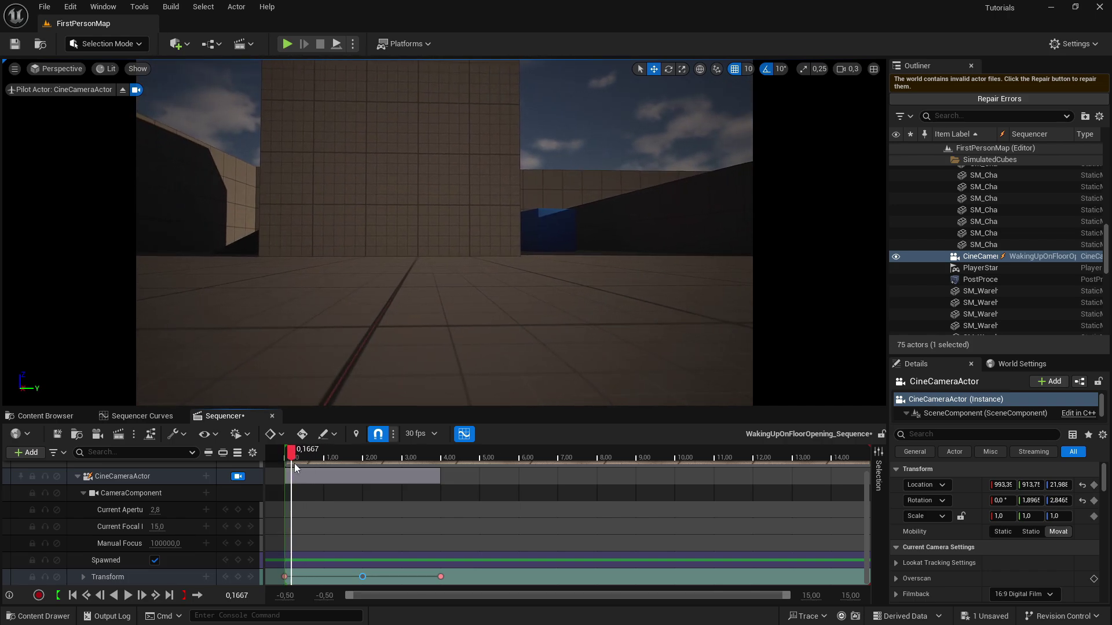
left_click(127, 596)
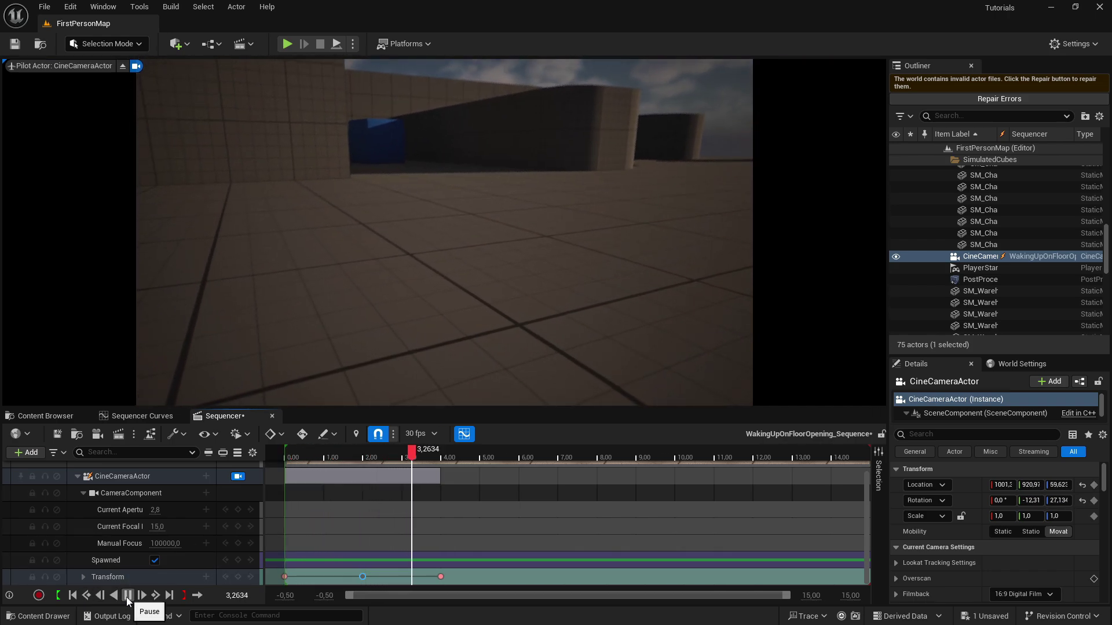
left_click(128, 596)
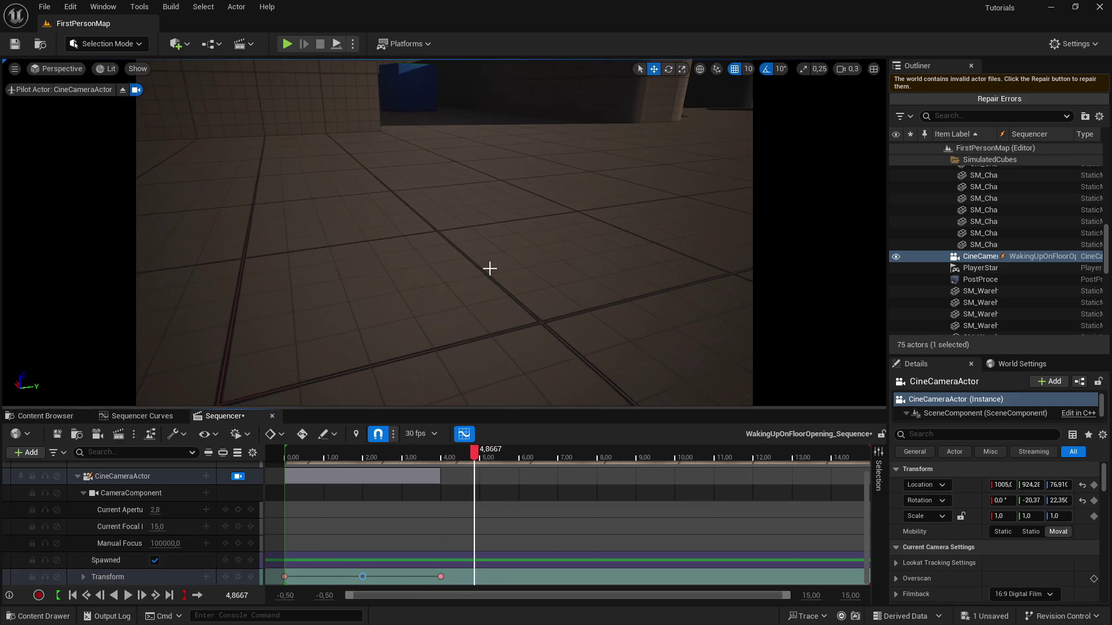
left_click_drag(469, 455, 336, 455)
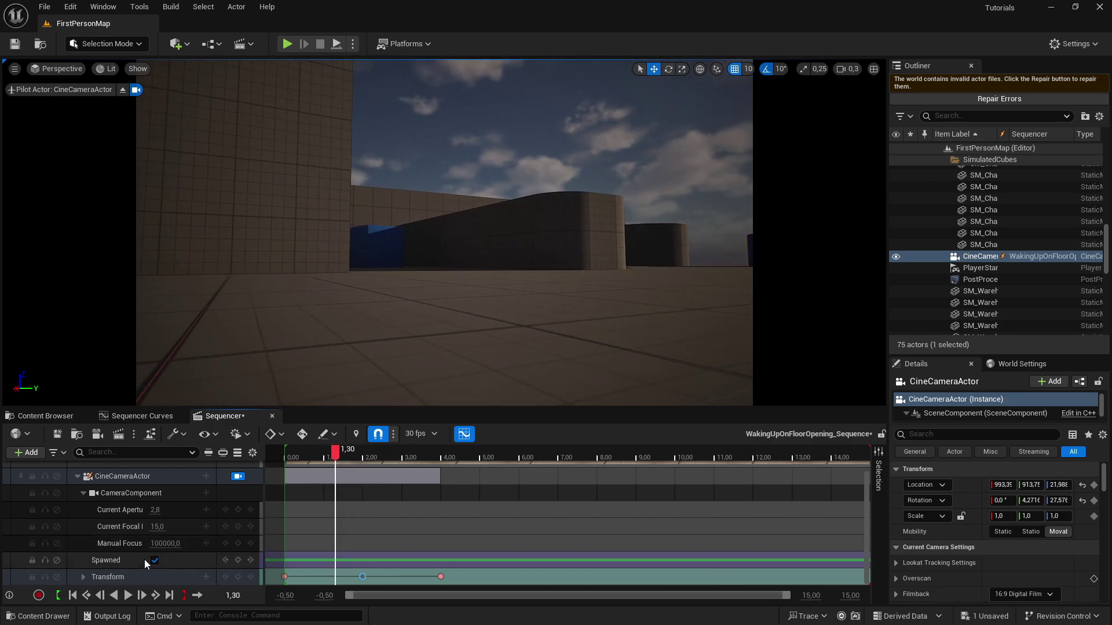
left_click(128, 595)
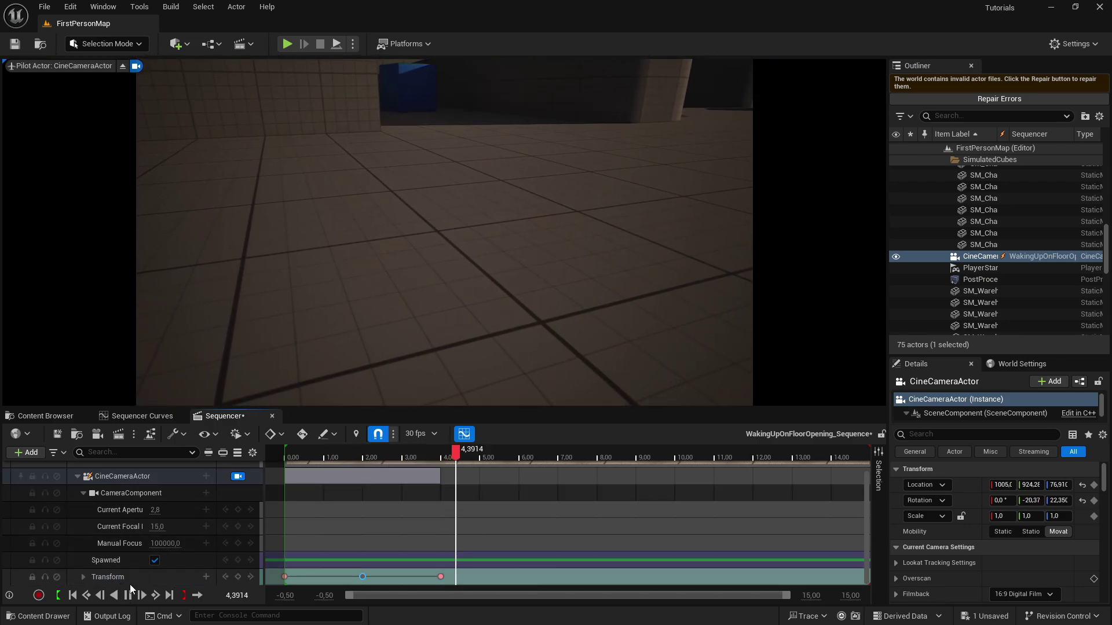
left_click(128, 595)
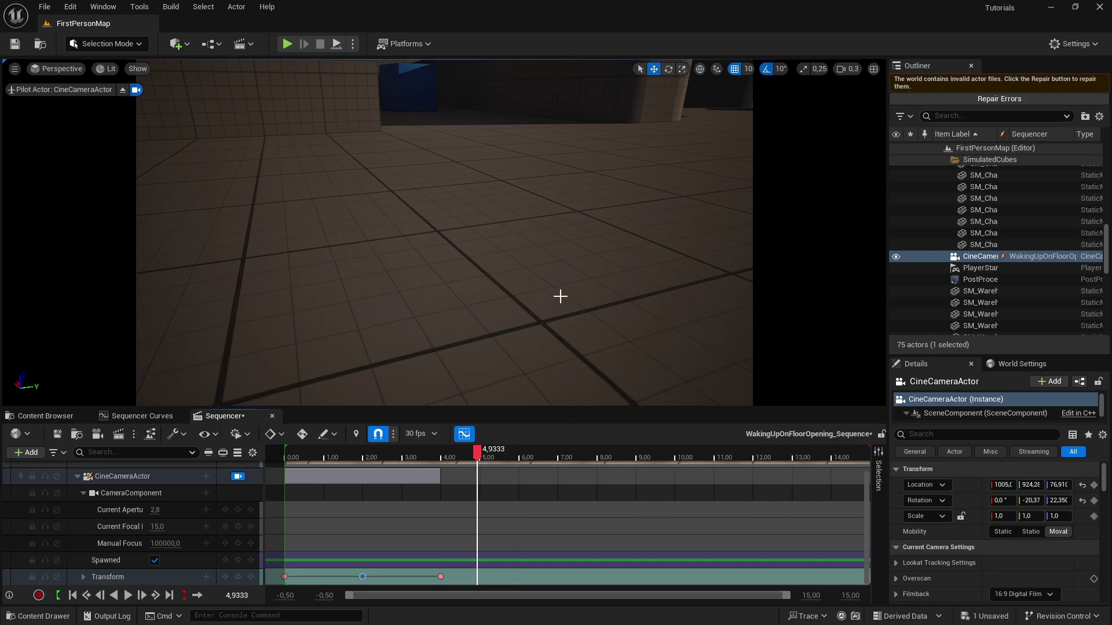
- Move the Transform key at 4.00 to 5.00 and replay the sequence to review the slower rise from the floor
key("ctrl+z")
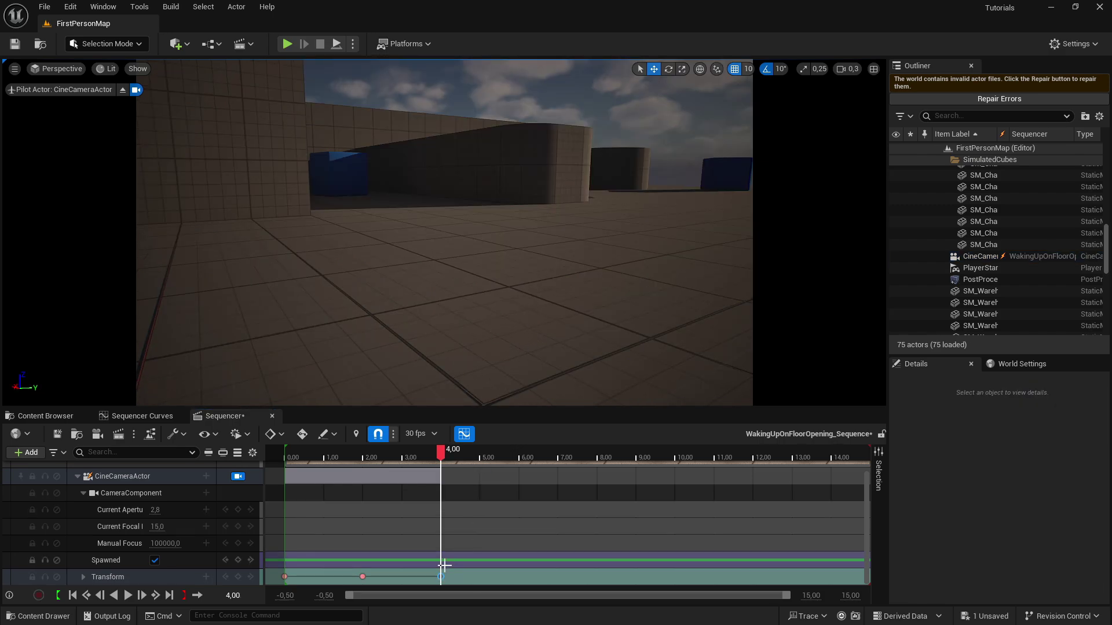
left_click_drag(440, 577, 479, 582)
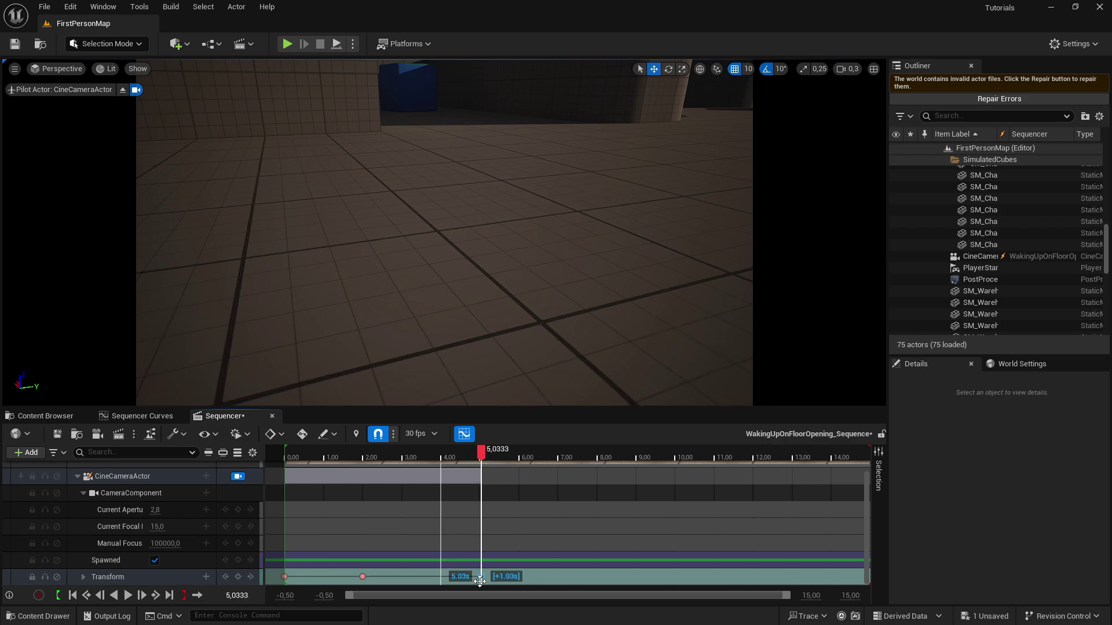
left_click_drag(482, 452, 327, 469)
left_click(128, 597)
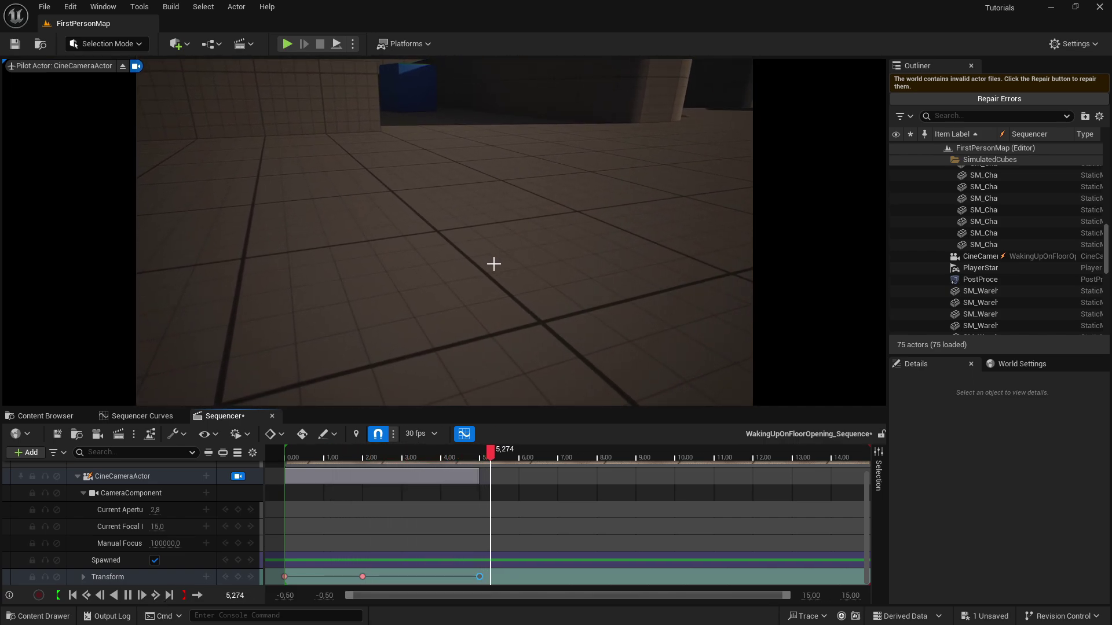
left_click(130, 595)
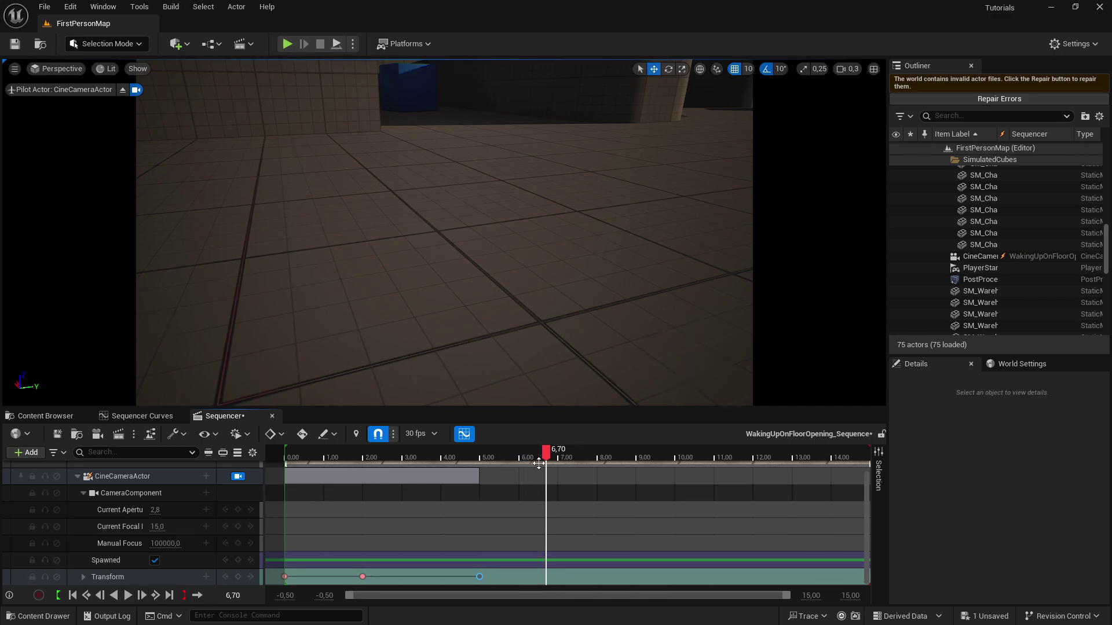
- Add a Transform key at 7.00 with the camera lifted up and turned left to face the tall wall
left_click(480, 459)
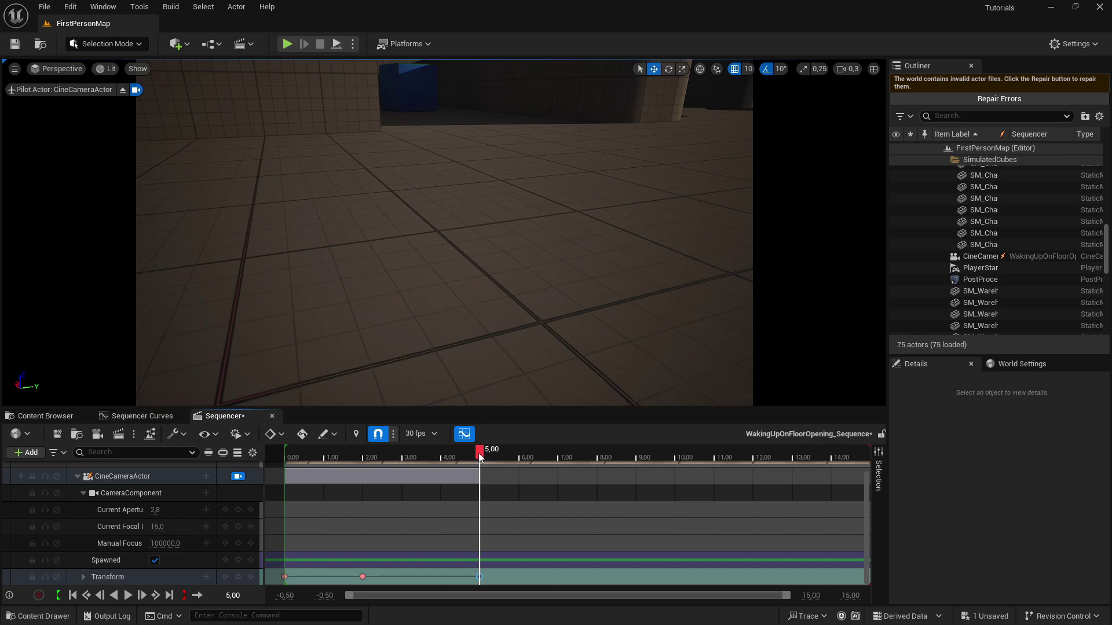
left_click_drag(553, 460, 559, 458)
right_click_drag(544, 305, 514, 269)
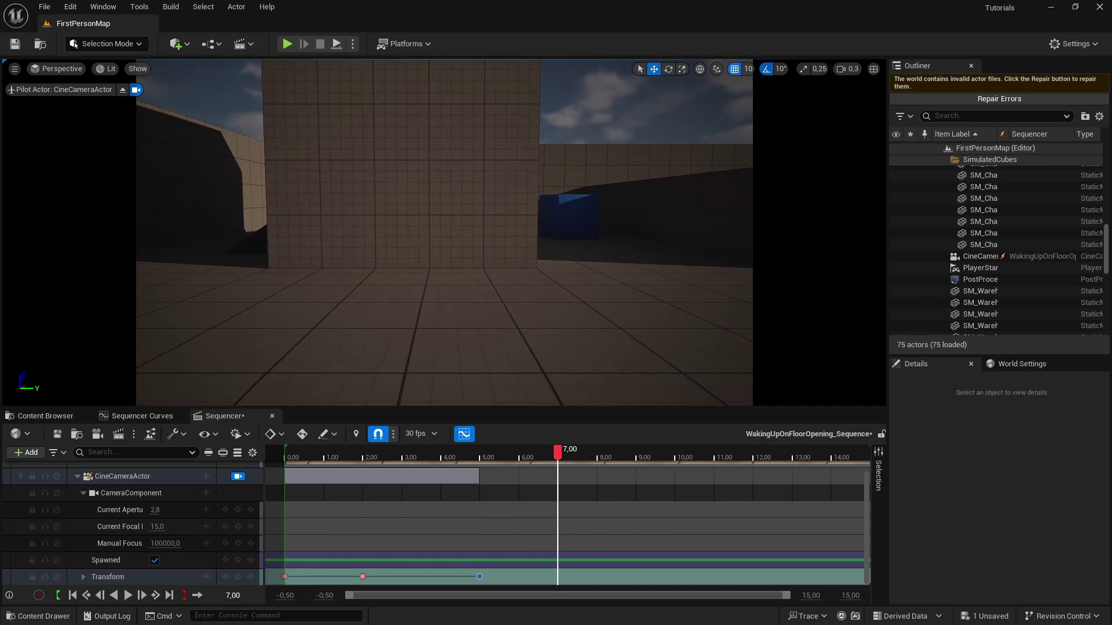
left_click(238, 577)
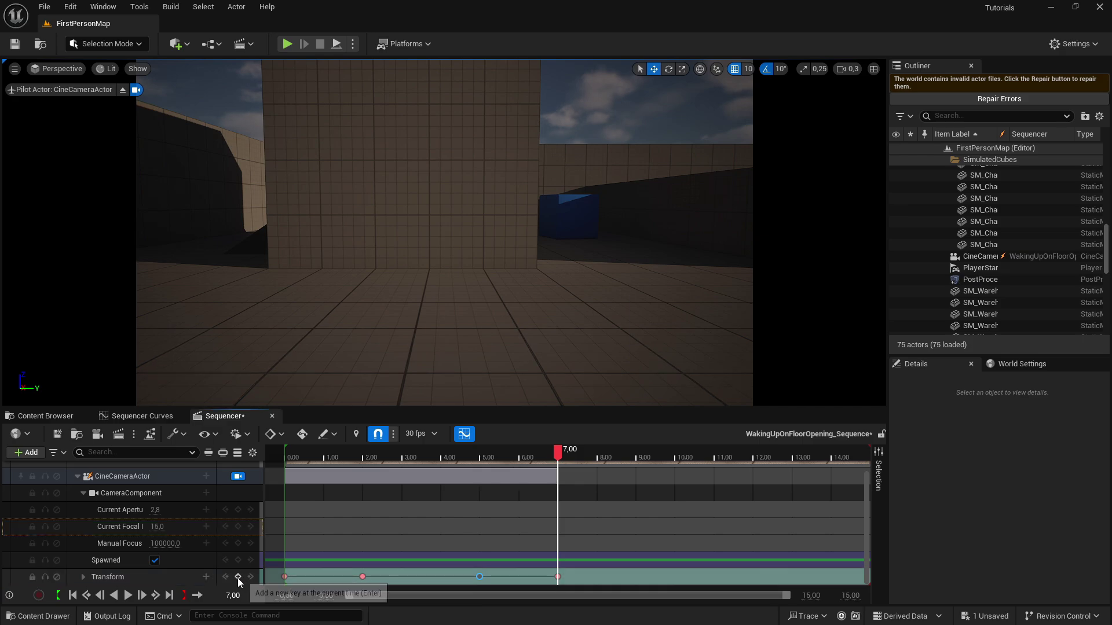
- Play the sequence through the 7.00 key to review the camera's turn toward the tall wall
left_click_drag(558, 460, 439, 460)
left_click(119, 596)
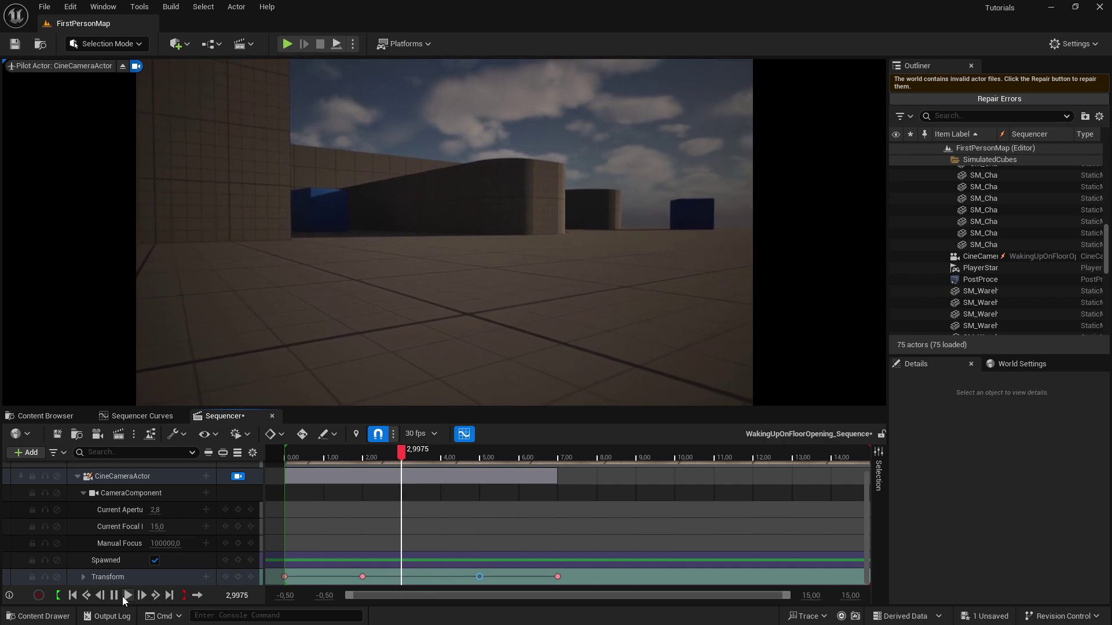
left_click(128, 596)
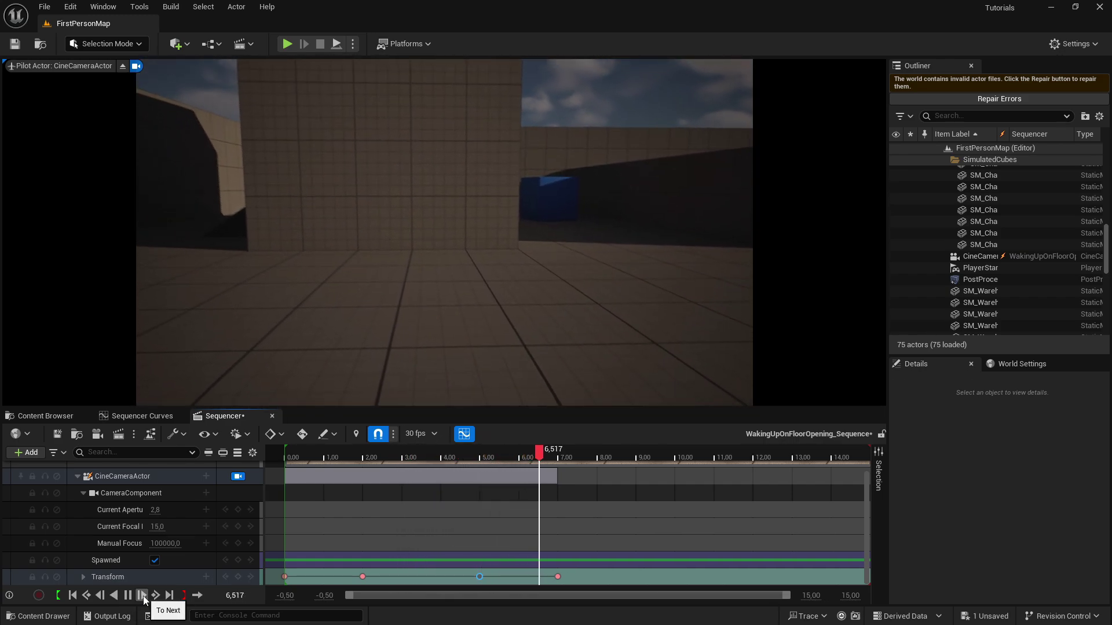
key("space")
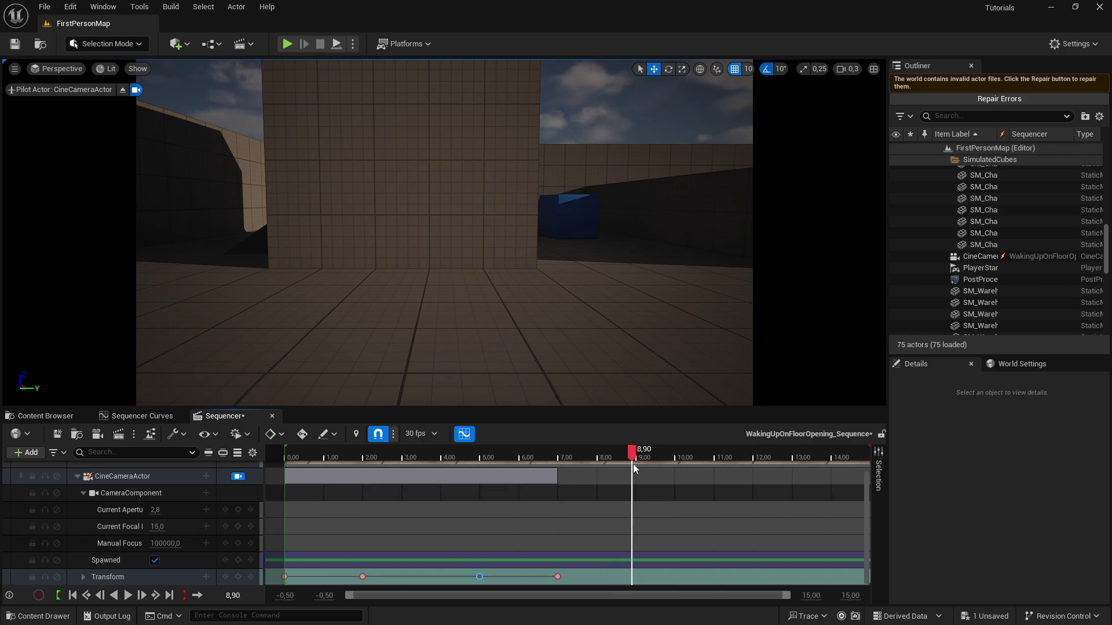
- Add a Transform key at 9.00 with the camera tilted down toward the floor in front of the wall
left_click_drag(633, 463, 637, 466)
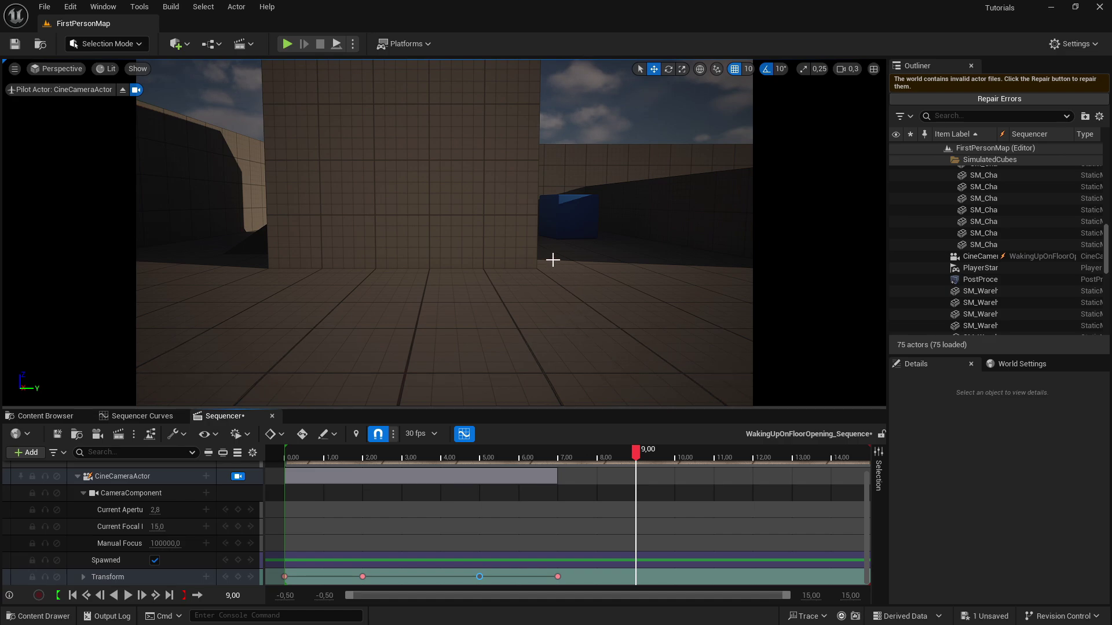
right_click_drag(444, 231, 444, 282)
mouse_move(572, 282)
right_mouse_down()
mouse_move(573, 185)
mouse_move(573, 286)
right_mouse_up()
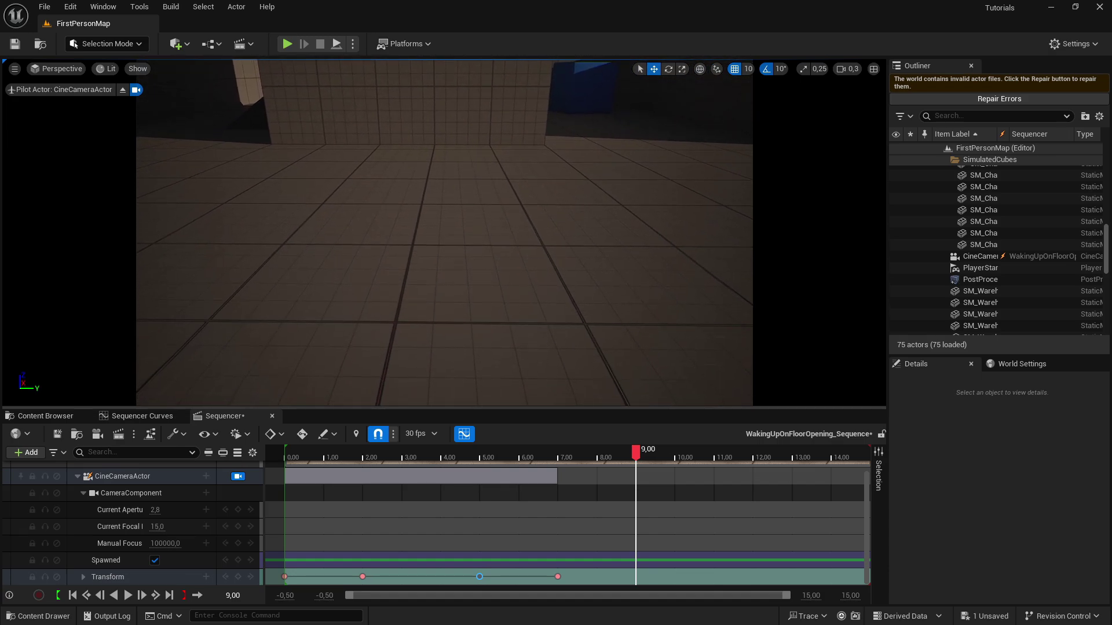
left_click(238, 576)
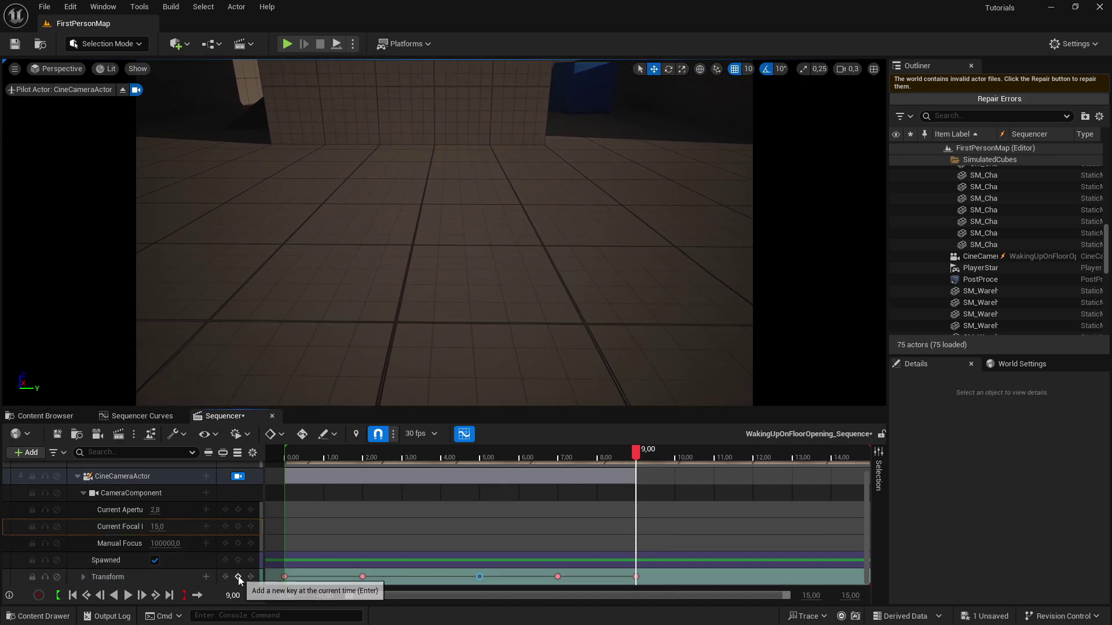
- Add a Transform key at 11.00 with the camera tilted back up to face the tall wall
left_click_drag(638, 451, 715, 465)
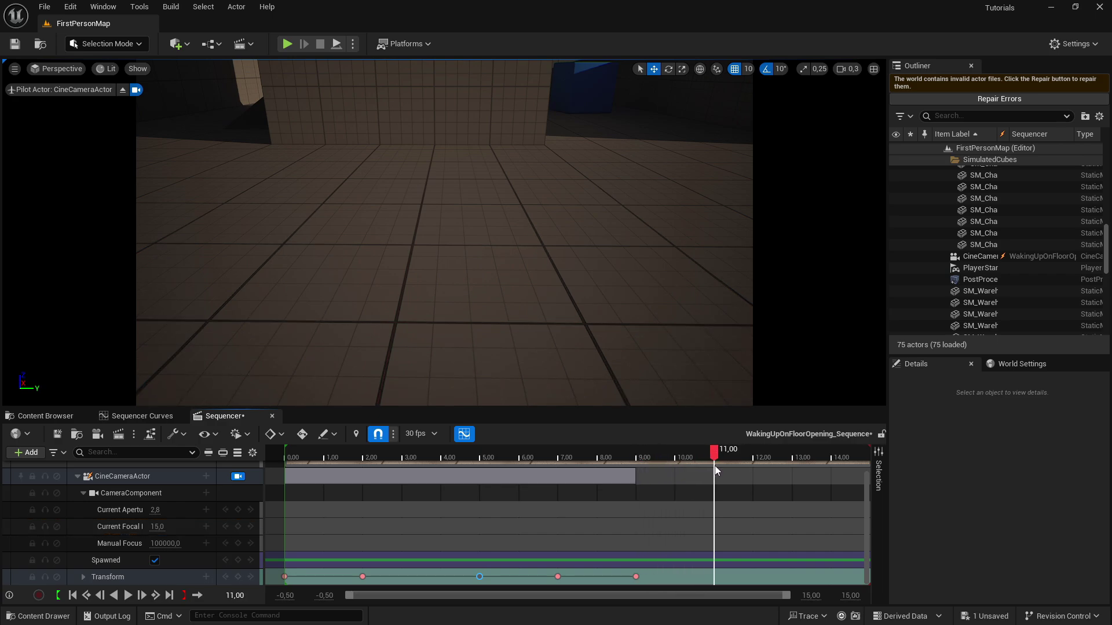
mouse_move(670, 370)
right_mouse_down()
mouse_move(670, 315)
mouse_move(695, 400)
mouse_move(670, 377)
mouse_move(670, 359)
right_mouse_up()
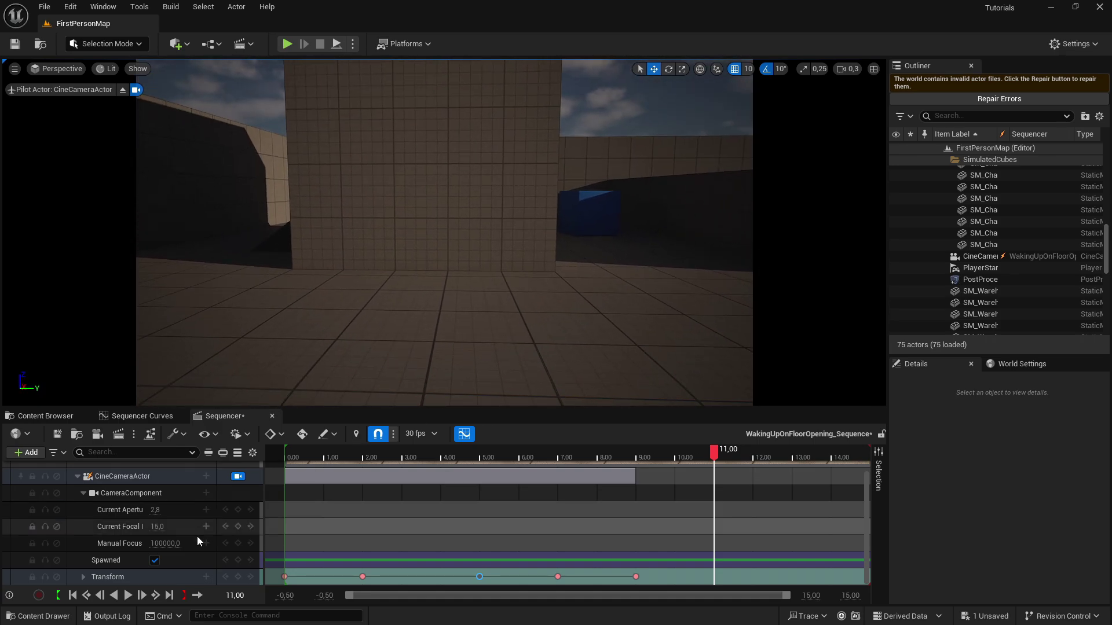
left_click(238, 577)
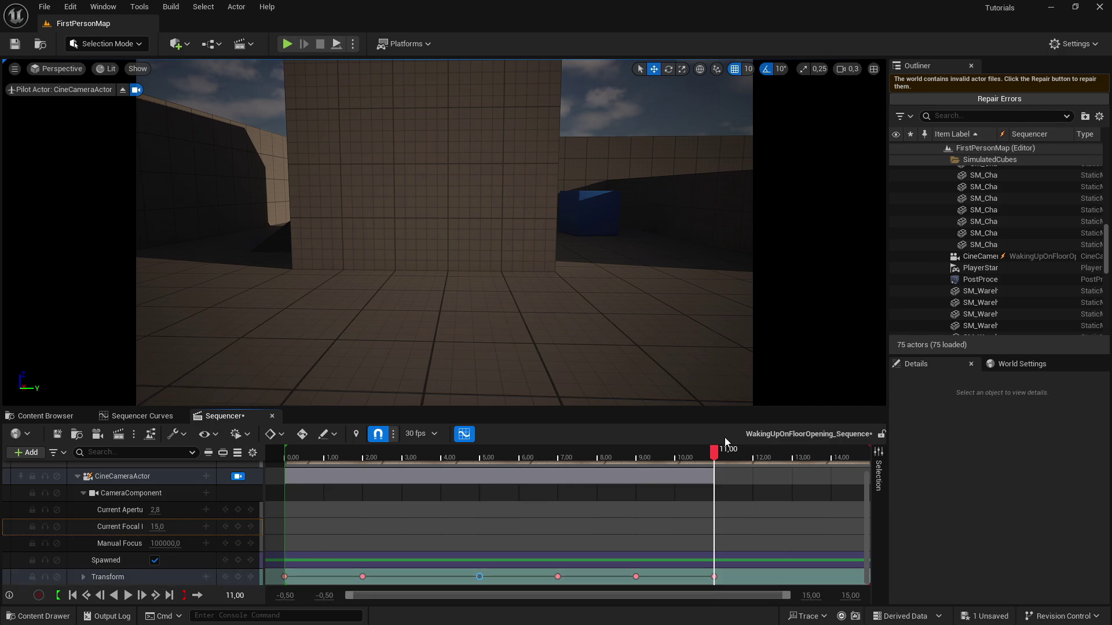
- Replay the sequence past the 11.00 key to review the downward look and the return to the wall
left_click_drag(714, 454, 572, 458)
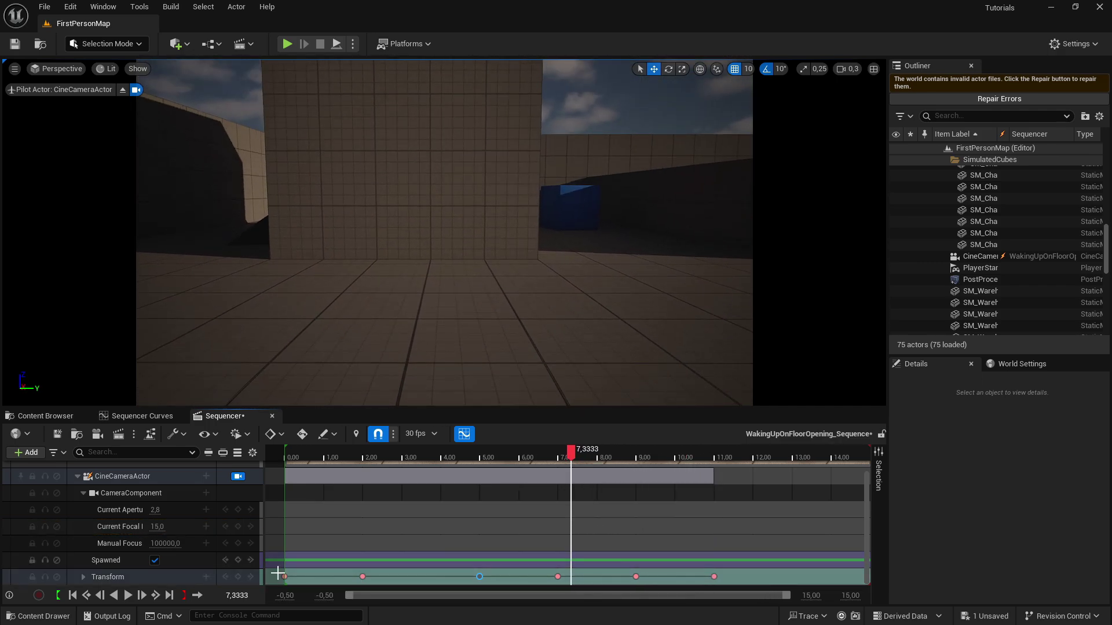
left_click(128, 595)
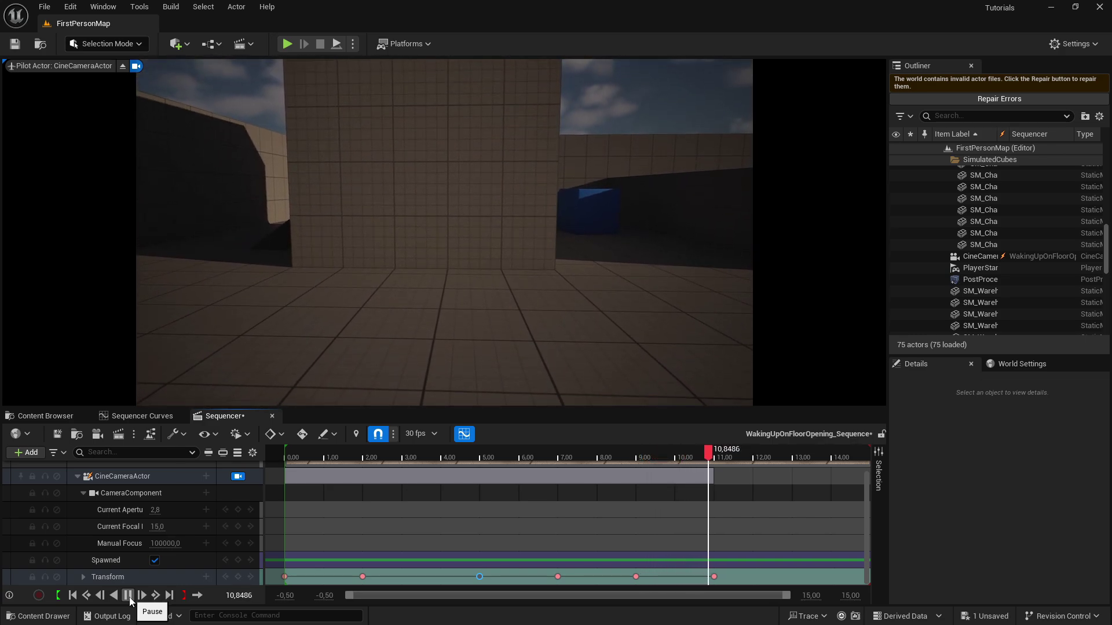
left_click(128, 595)
left_click_drag(734, 461, 419, 475)
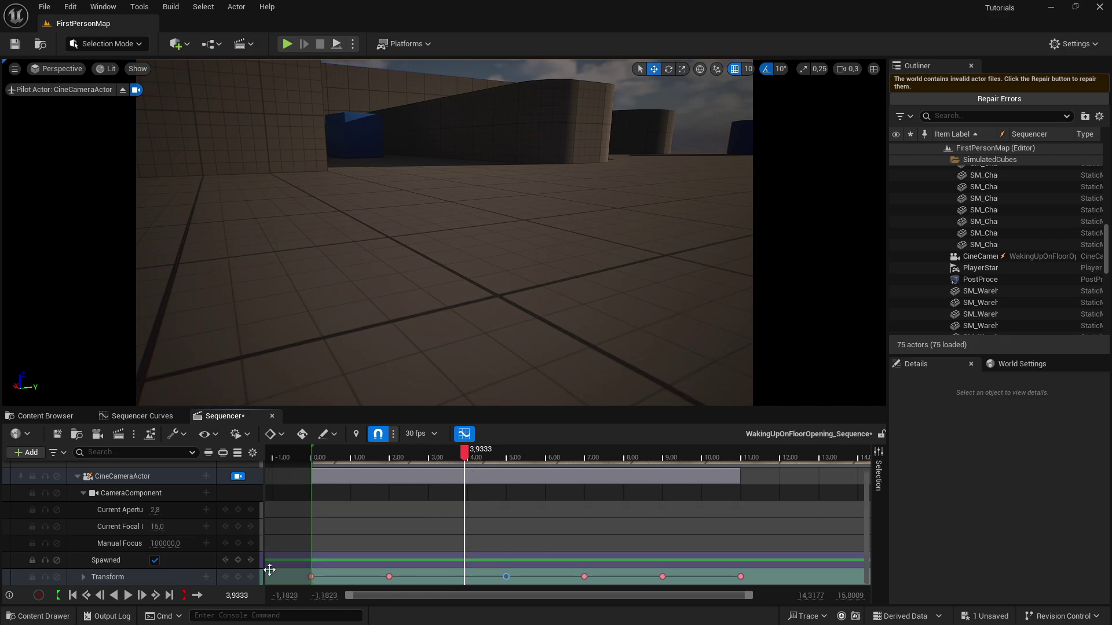
left_click(128, 595)
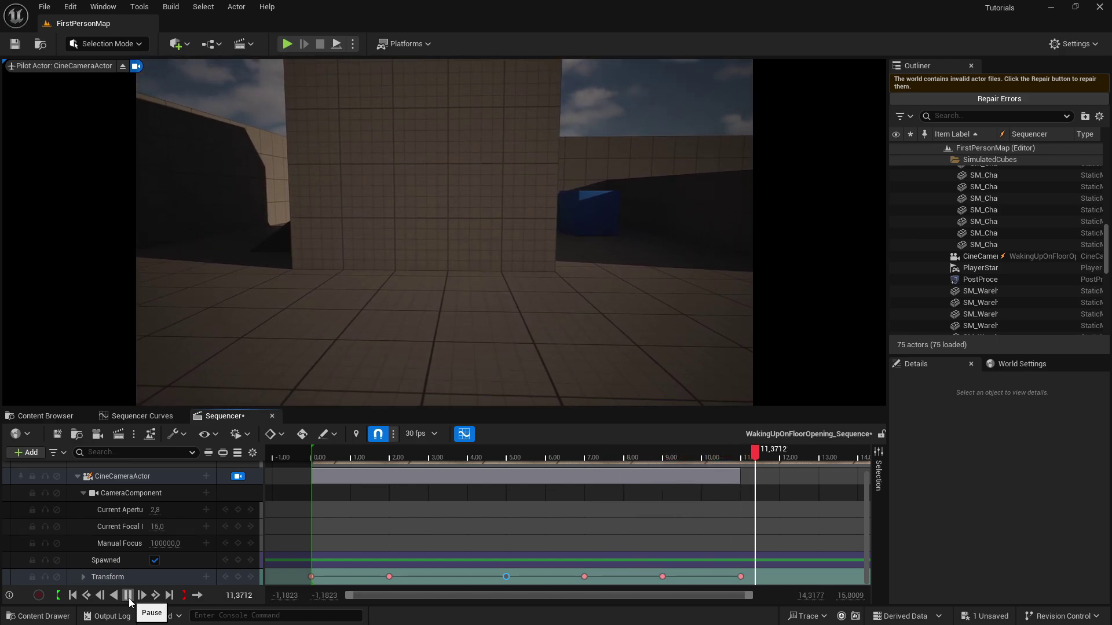
left_click(129, 600)
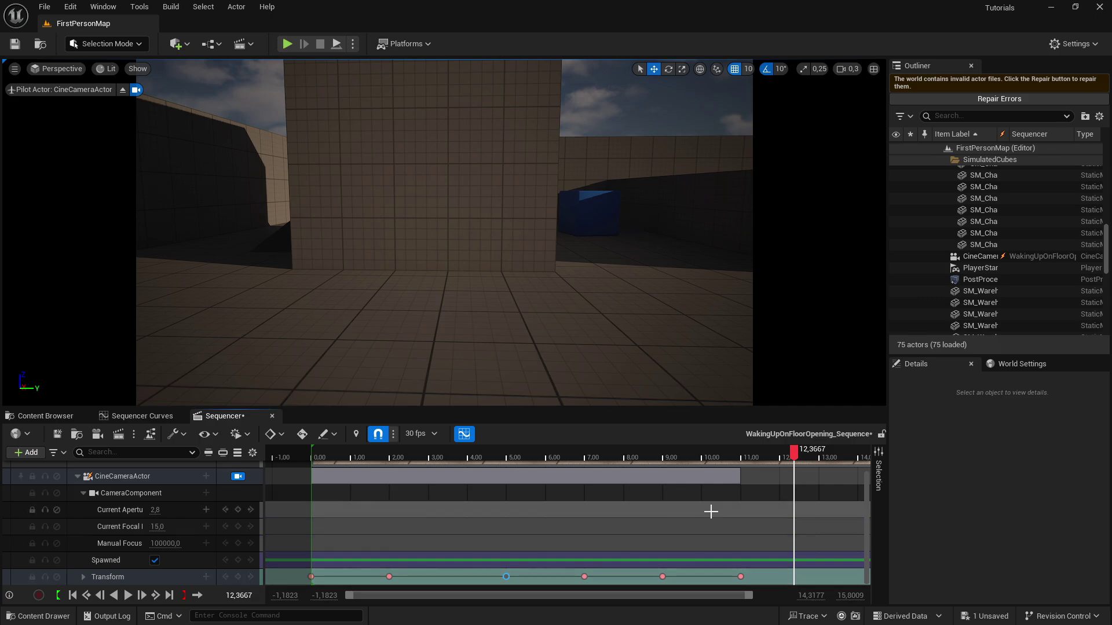
scroll(712, 513, "down", 4, "ctrl")
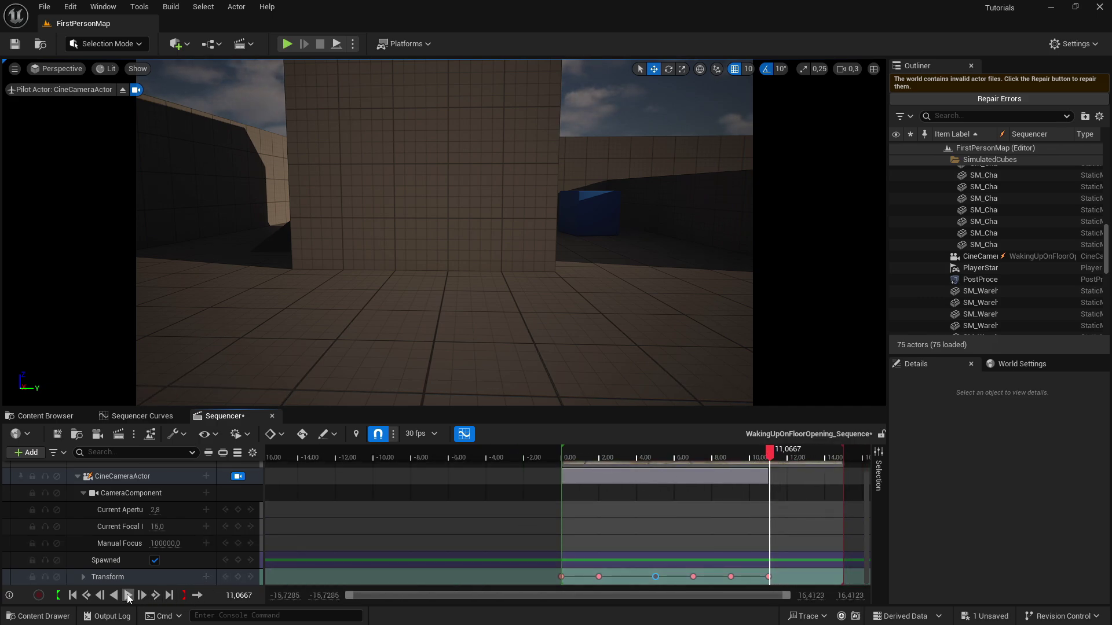
left_click(128, 595)
left_click(128, 596)
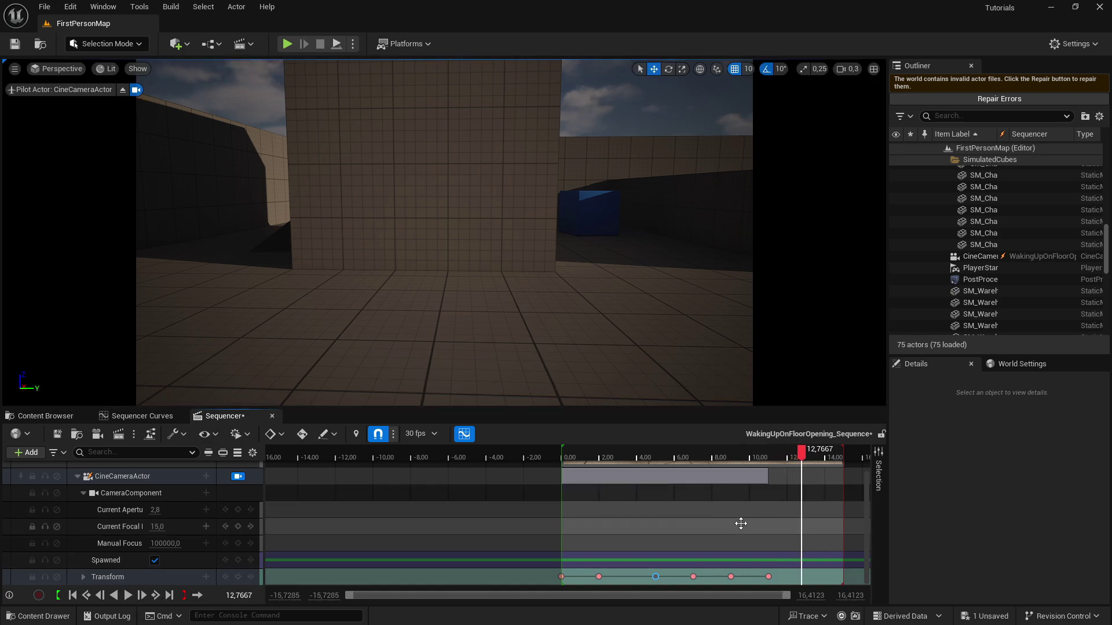
- Add a Transform key at 15.00 with the camera tilted further up while facing the tall wall
scroll(769, 522, "up", 2)
scroll(769, 521, "down", 2)
scroll(776, 519, "up", 6, "ctrl")
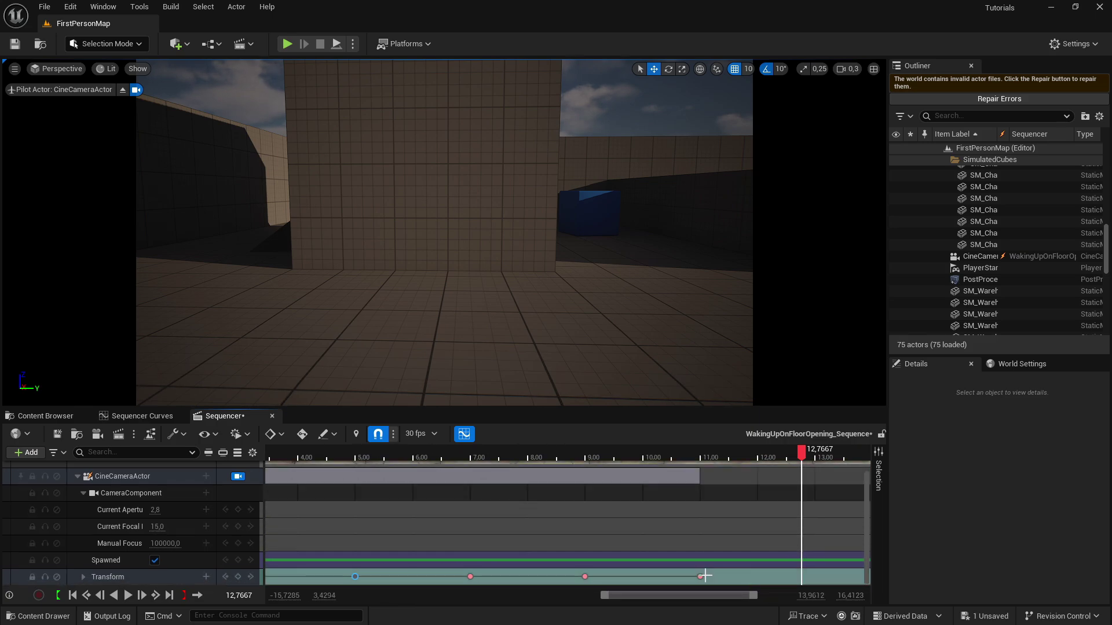
left_click(238, 595)
type("15")
key("Return")
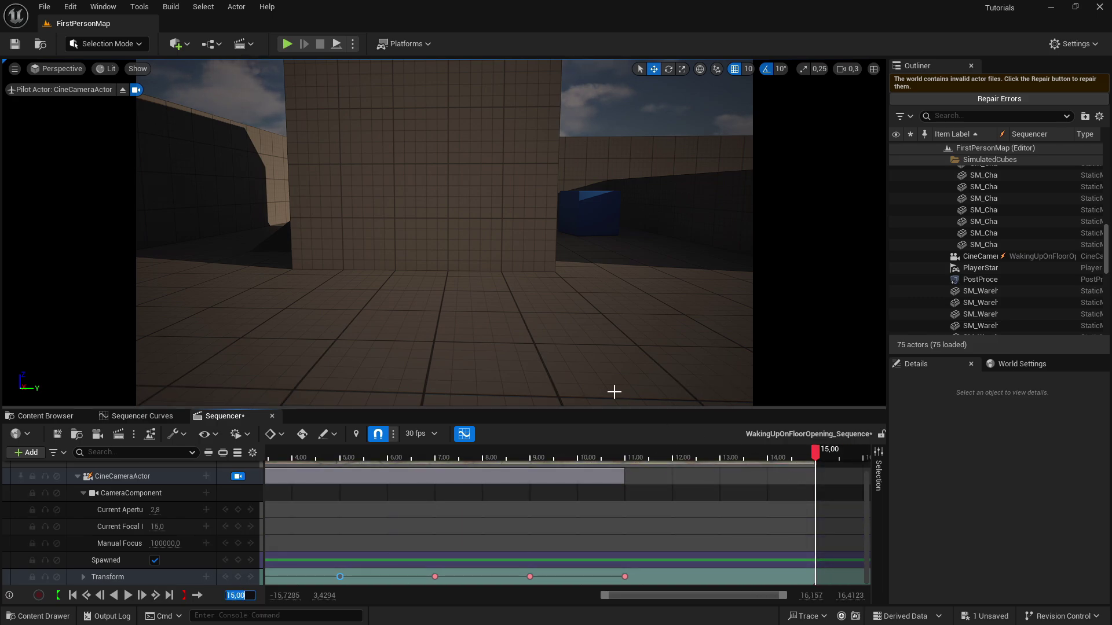
right_click_drag(558, 341, 586, 294)
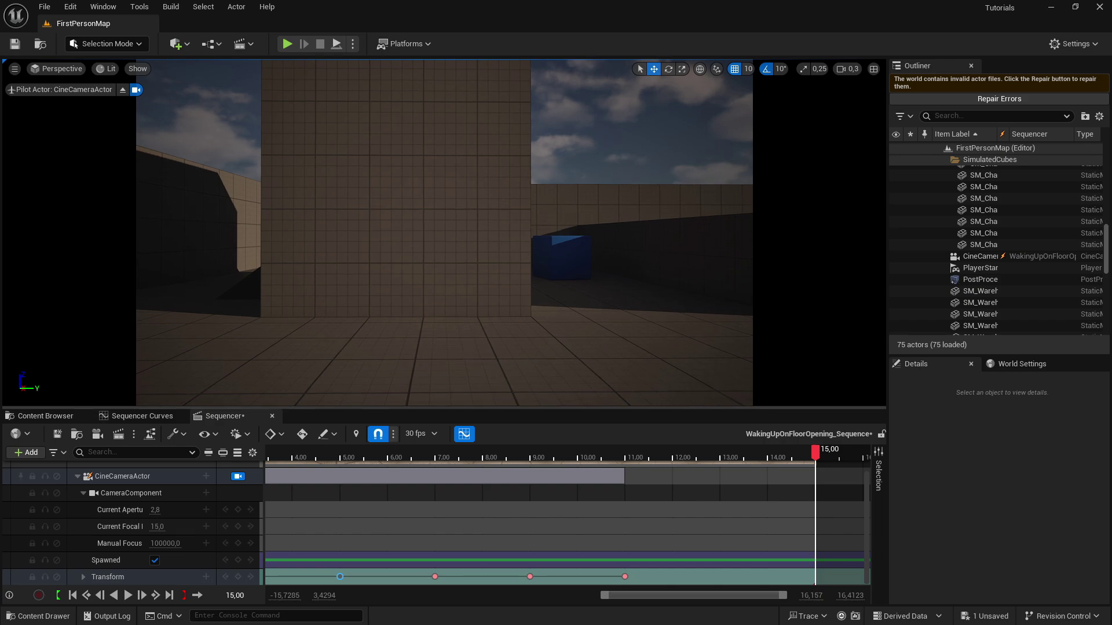
left_click(238, 577)
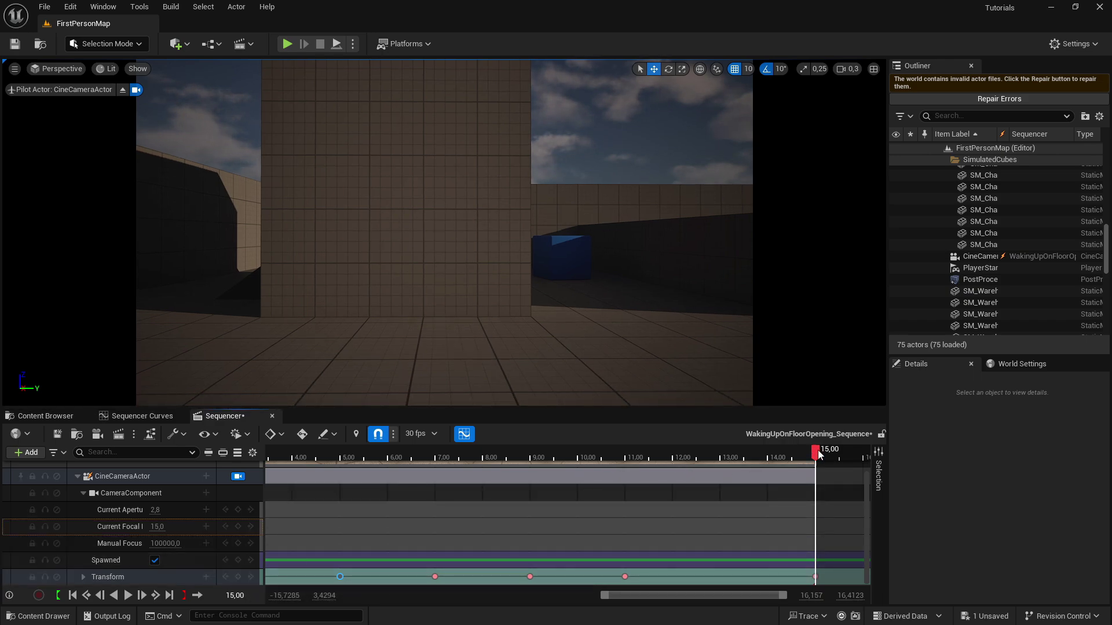
- Play the sequence through to the 15.00 key to review the complete wake-up camera movement
left_click_drag(816, 453, 245, 465)
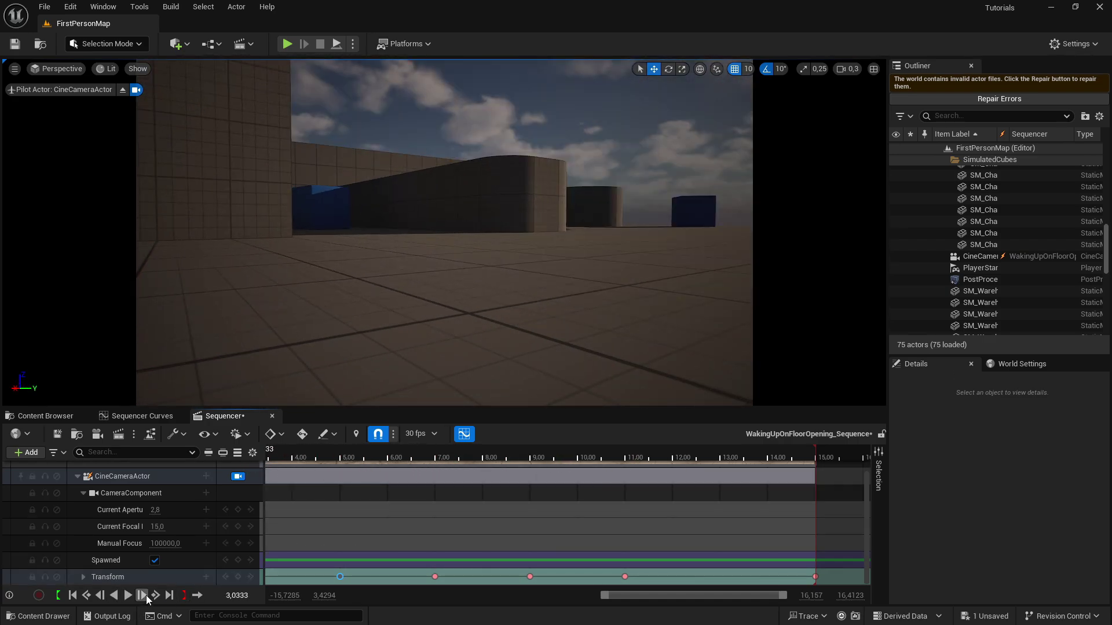
left_click(101, 597)
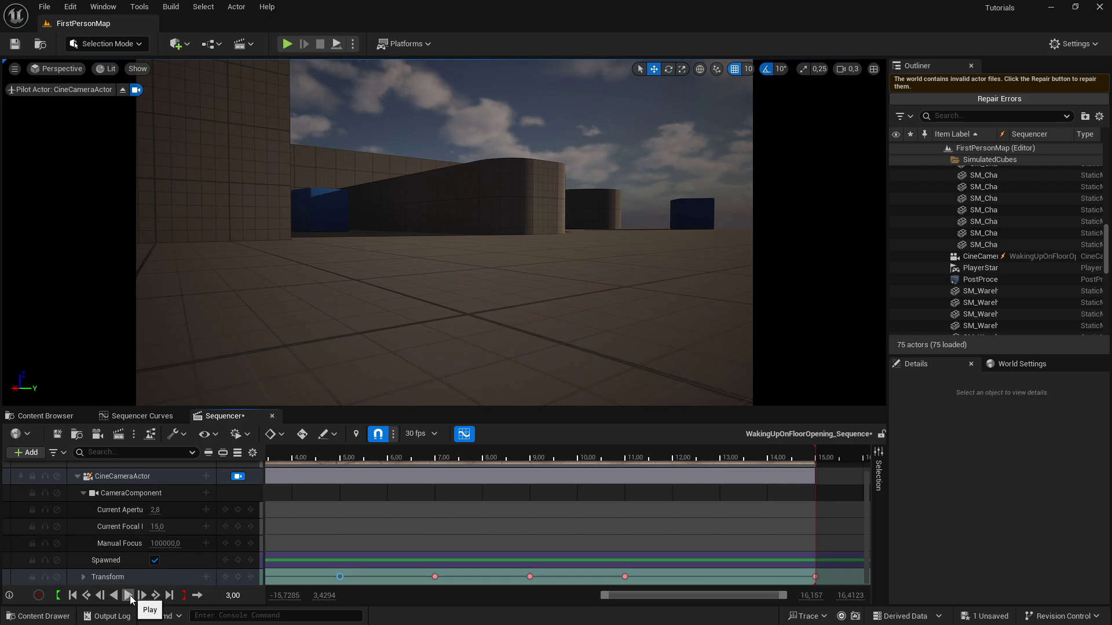
left_click(128, 597)
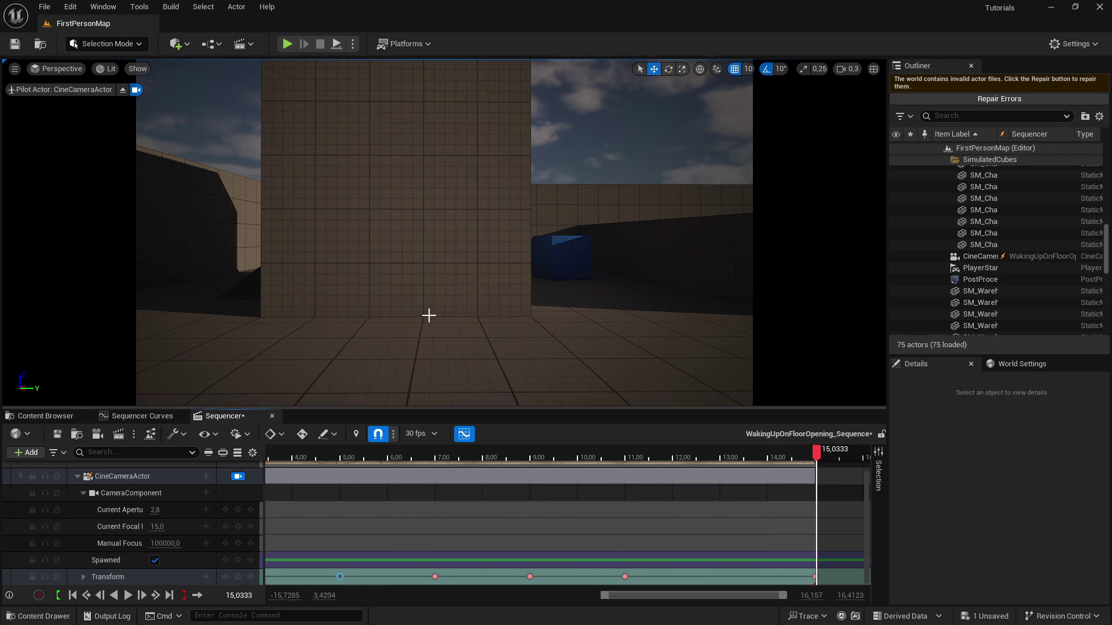
- Re-key the Transform at 11.00 with the camera turned left toward the side wall
scroll(502, 508, "down", 5, "ctrl")
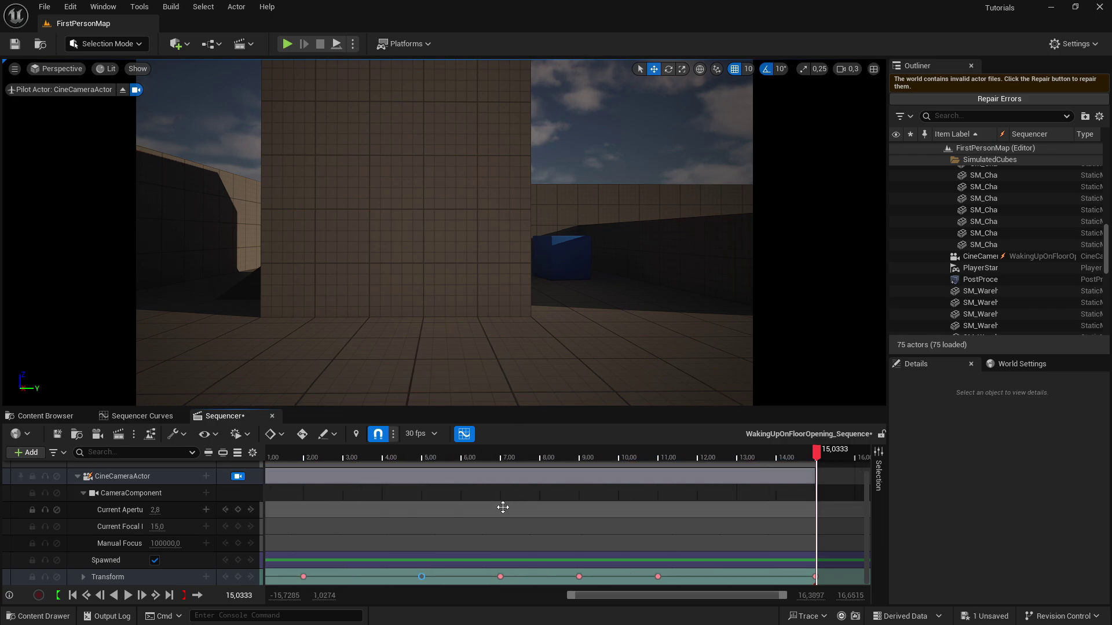
left_click(663, 577)
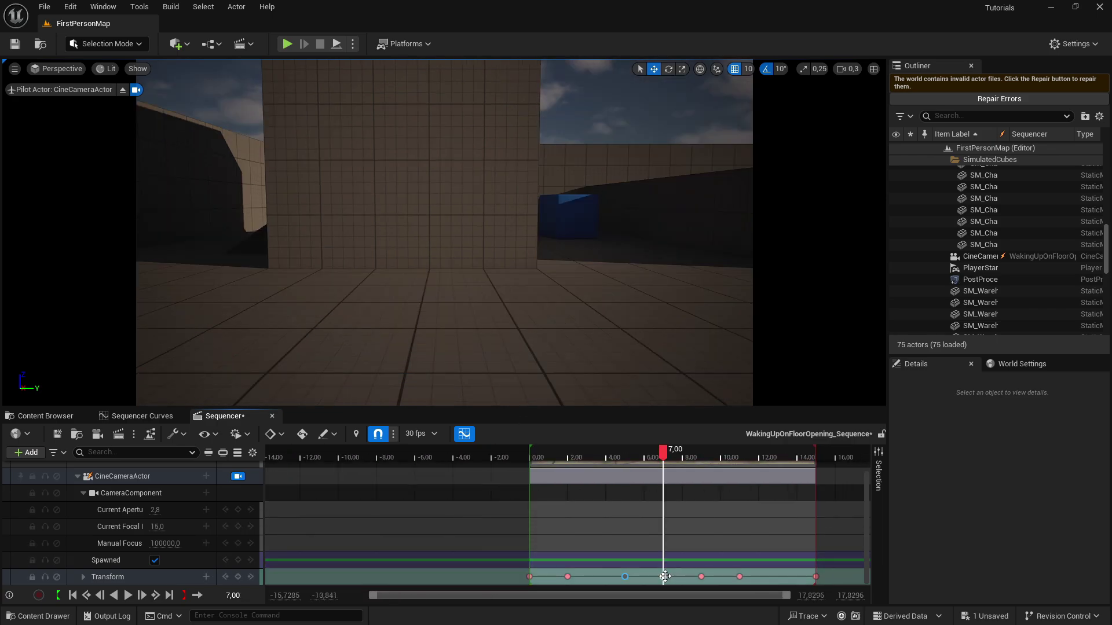
left_click(702, 576)
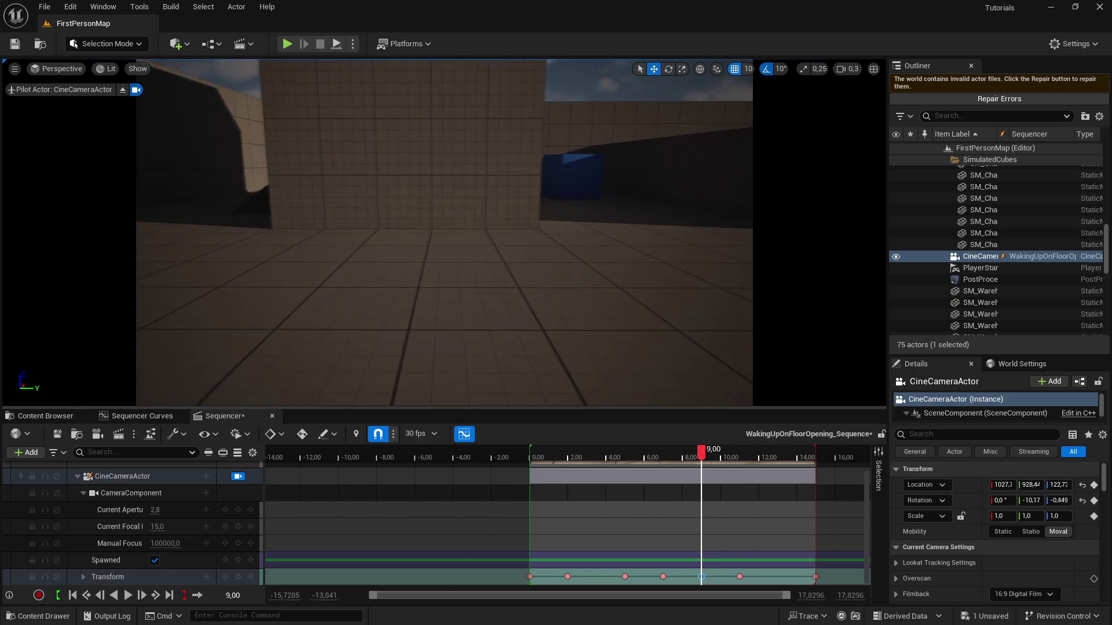
left_click(567, 577)
left_click_drag(569, 576, 739, 575)
right_click_drag(579, 347, 521, 339)
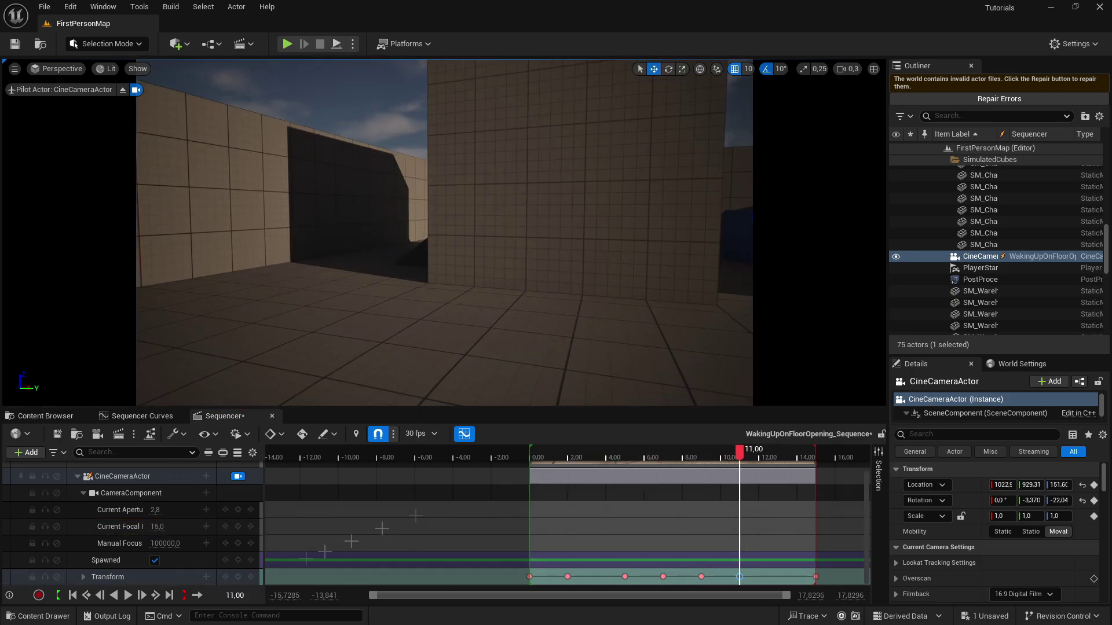
left_click(237, 576)
- Replay the sequence from about 9.00 to review the left turn at the 11.00 key
left_click(700, 455)
left_click(128, 595)
left_click(128, 595)
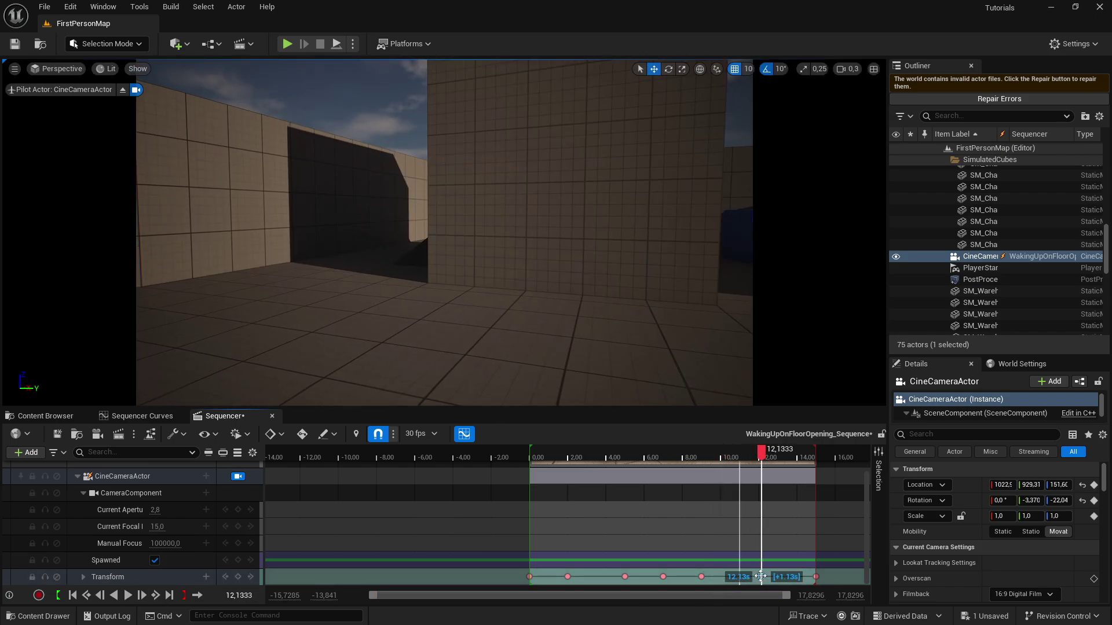
- Play and scrub through the sequence between 0.00 and 15.00 to review the retimed camera movement
left_click(127, 595)
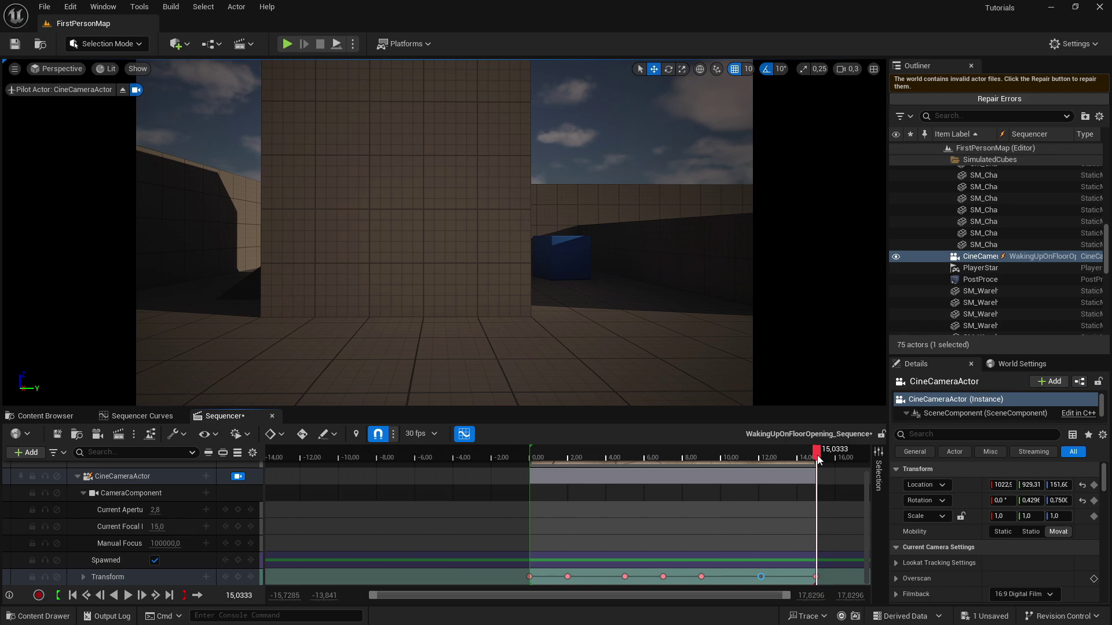
mouse_move(818, 459)
left_mouse_down()
mouse_move(530, 468)
mouse_move(816, 474)
left_mouse_up()
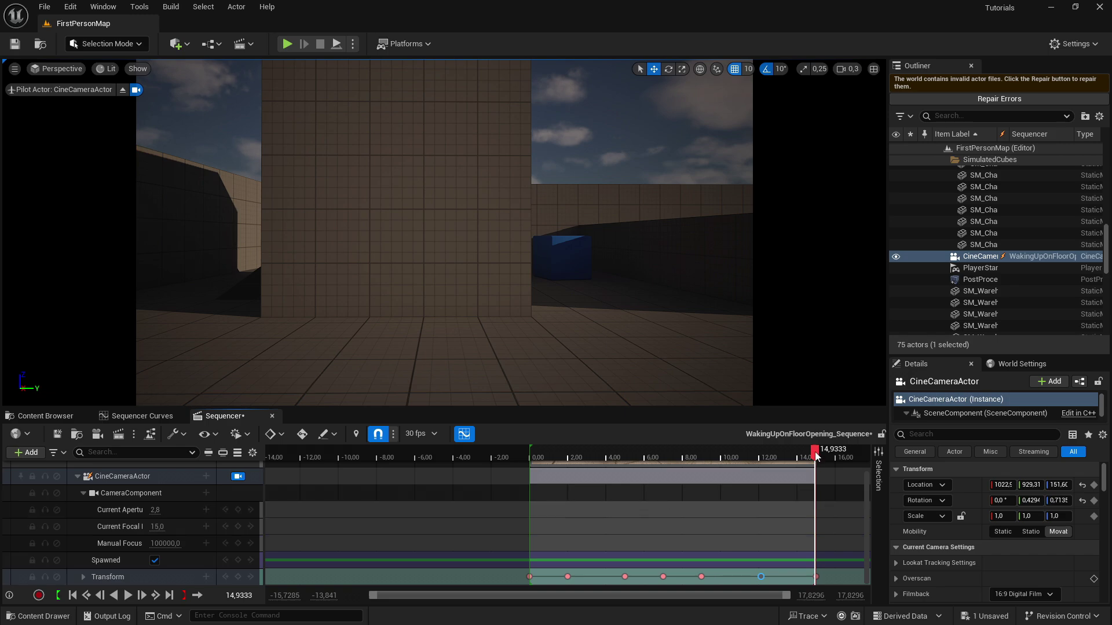
left_click_drag(816, 455, 532, 453)
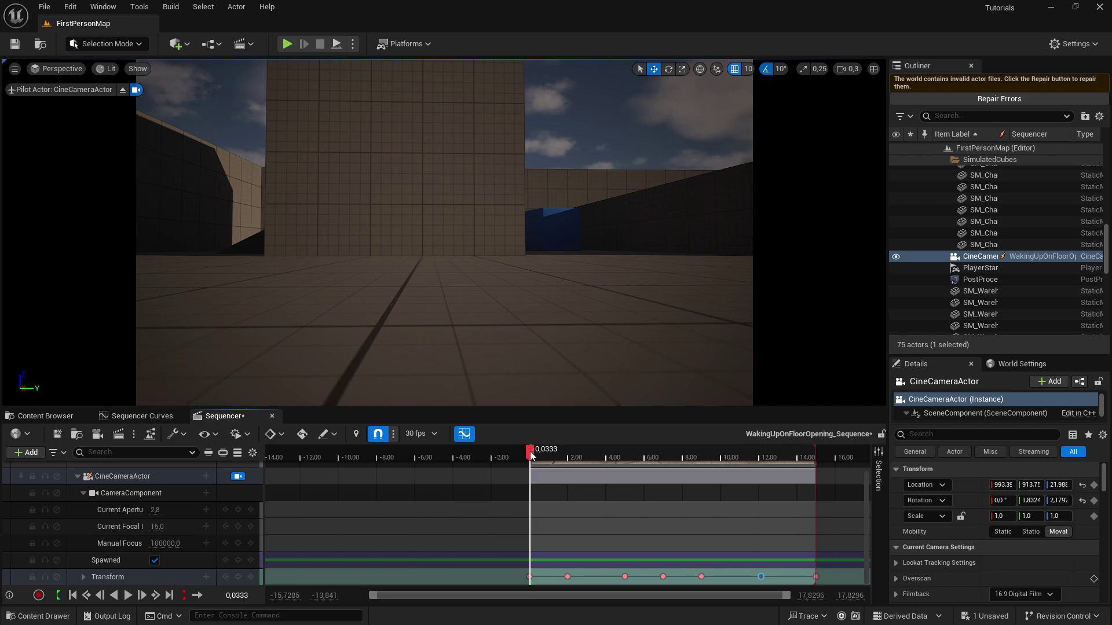
left_click_drag(531, 452, 615, 462)
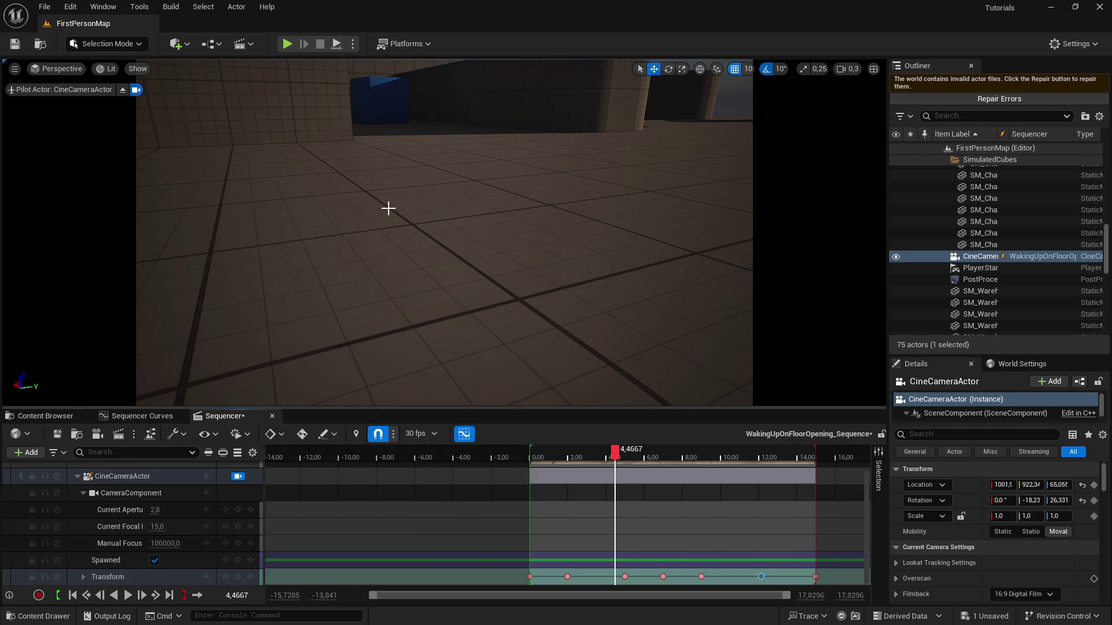
left_click_drag(615, 460, 560, 462)
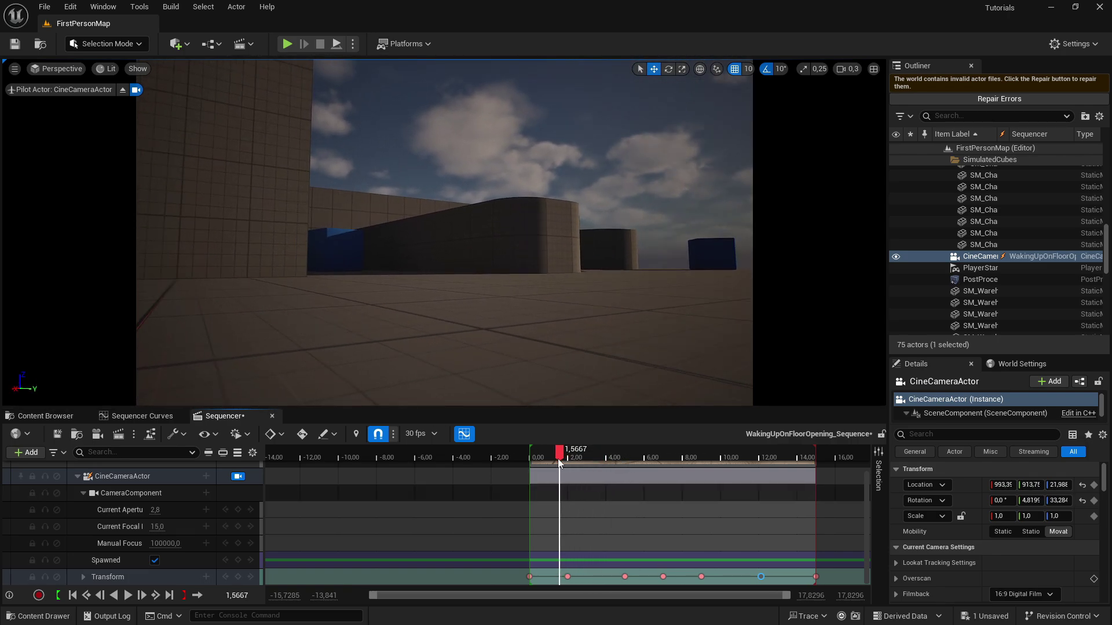
- Return the playhead to 0.00 and add a Fade Track to the sequence
left_click(233, 596)
type("0")
key("Return")
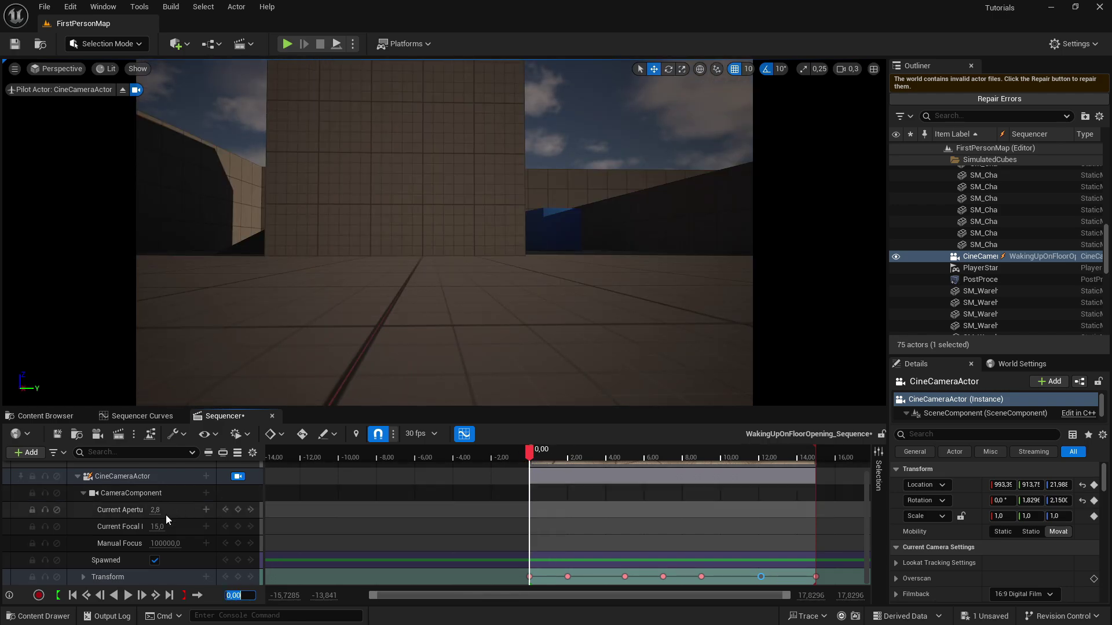
scroll(151, 534, "up", 3)
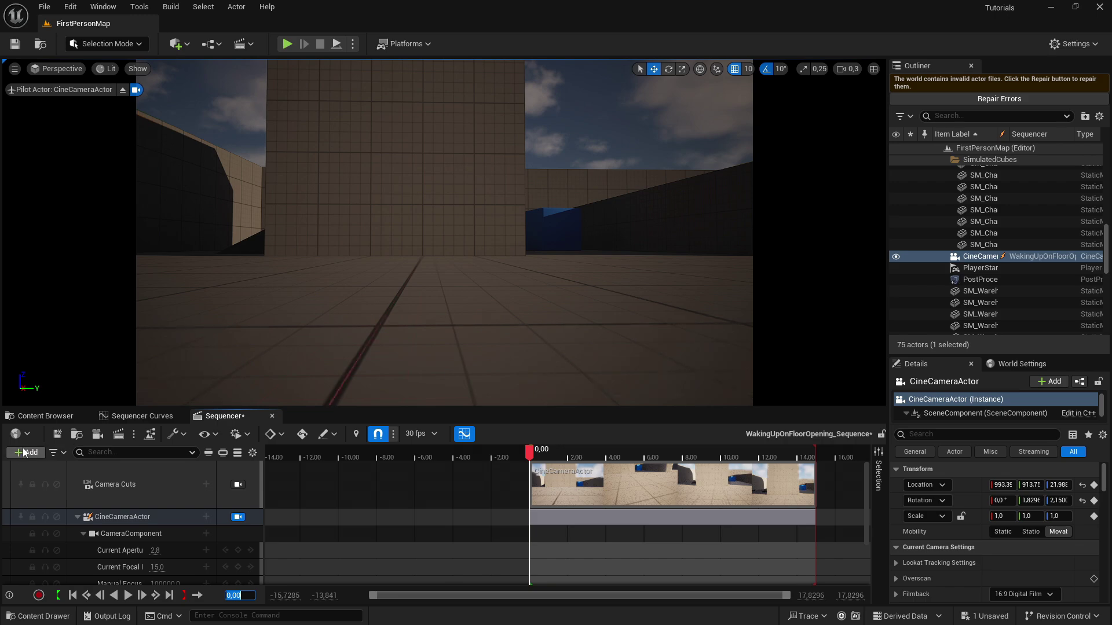
left_click(27, 452)
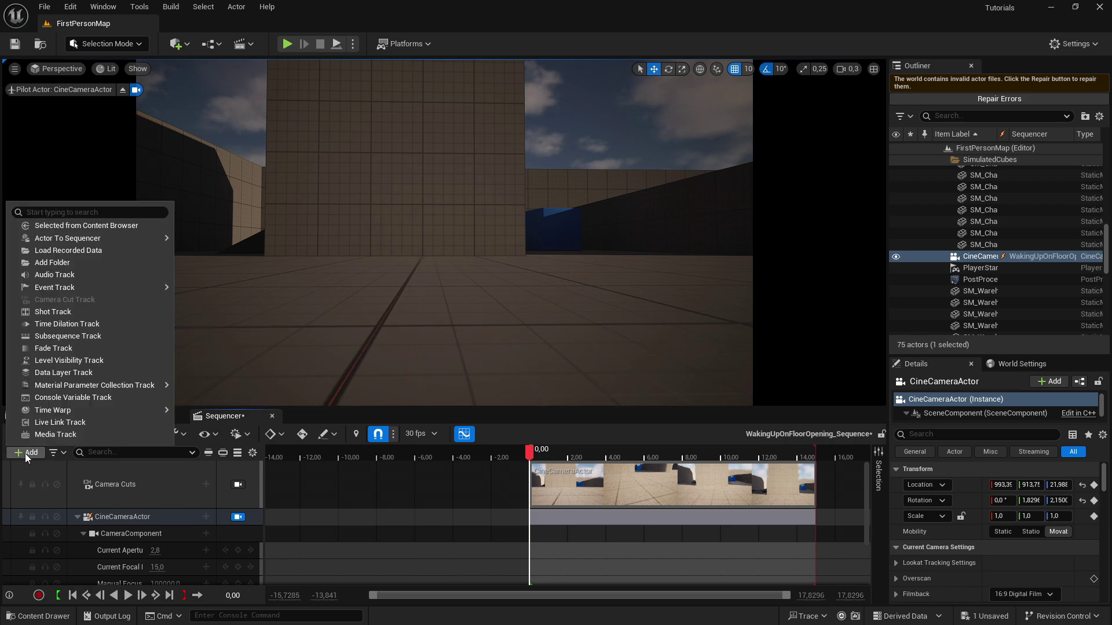
left_click(51, 348)
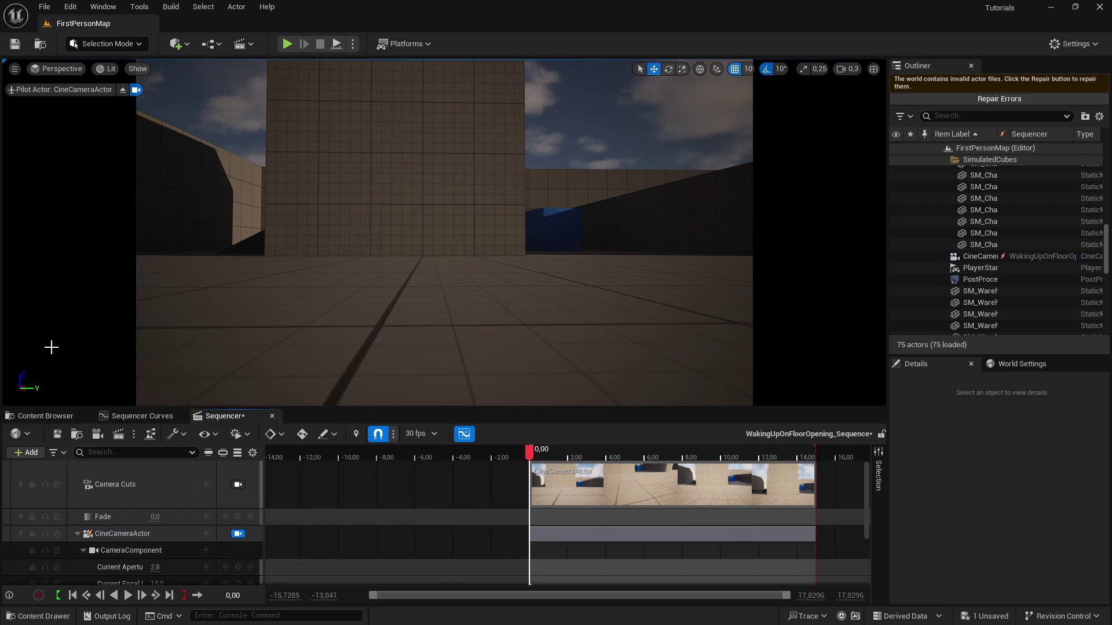
- Key the Fade track at 0.00 with a value of 1.0
left_click(109, 516)
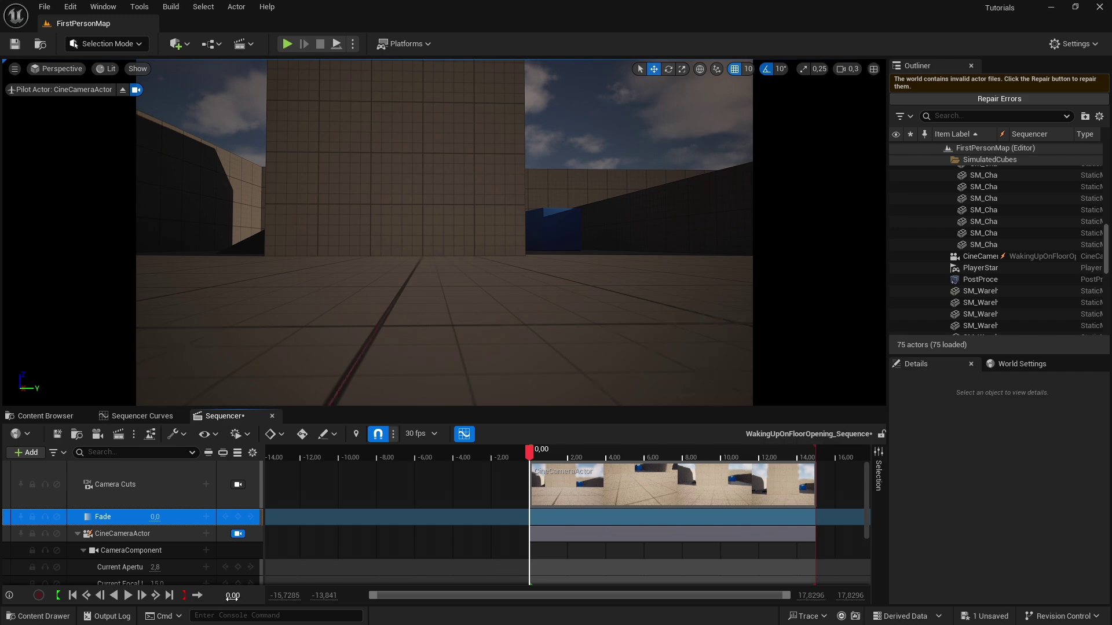
left_click(155, 518)
type("1")
key("Return")
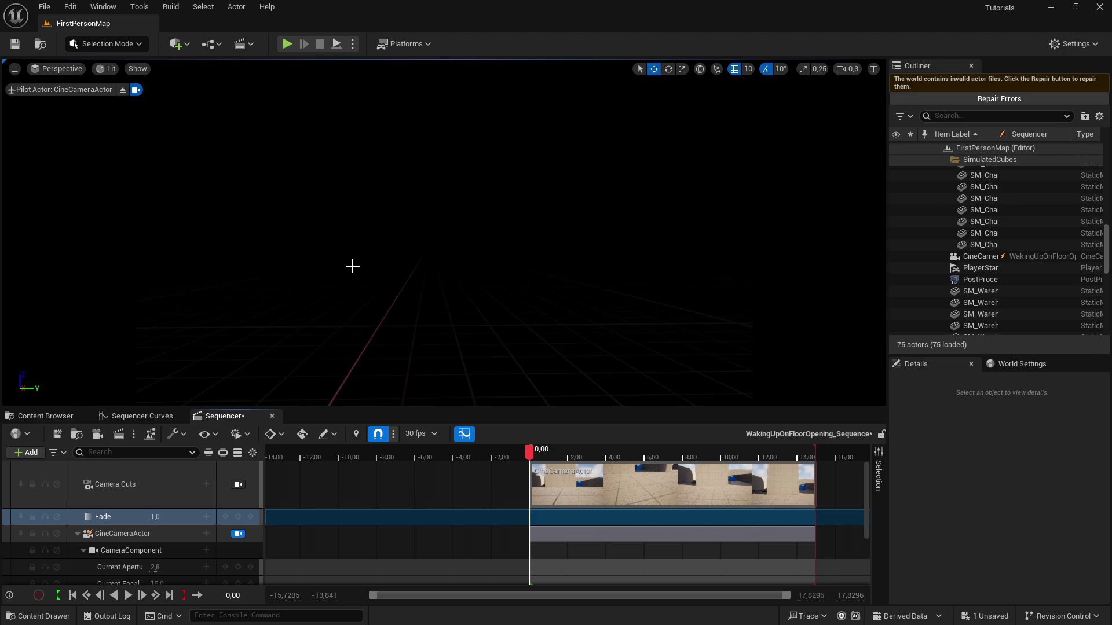
left_click(238, 517)
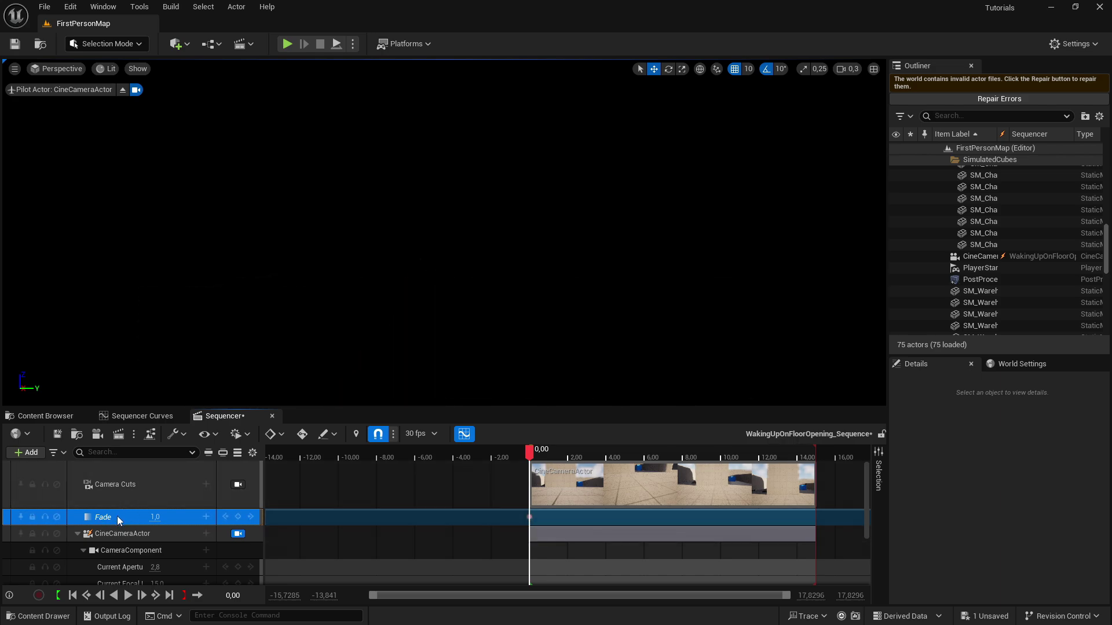
- Key the Fade track at 5.00 with a value of 0.0 and save the sequence
left_click(235, 595)
type("5")
key("Return")
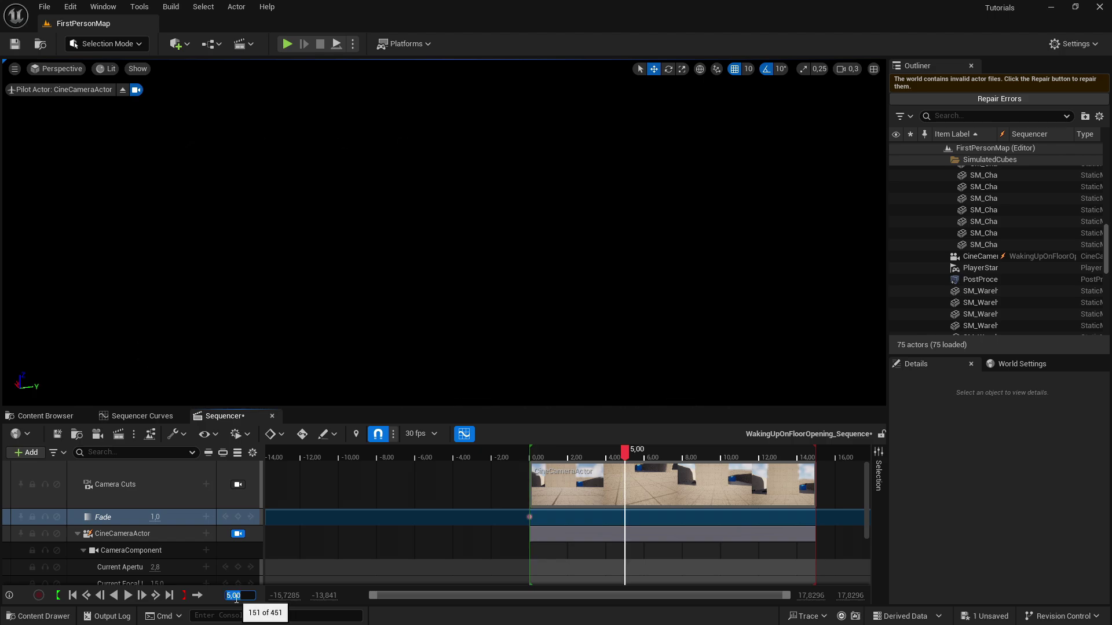
left_click(154, 517)
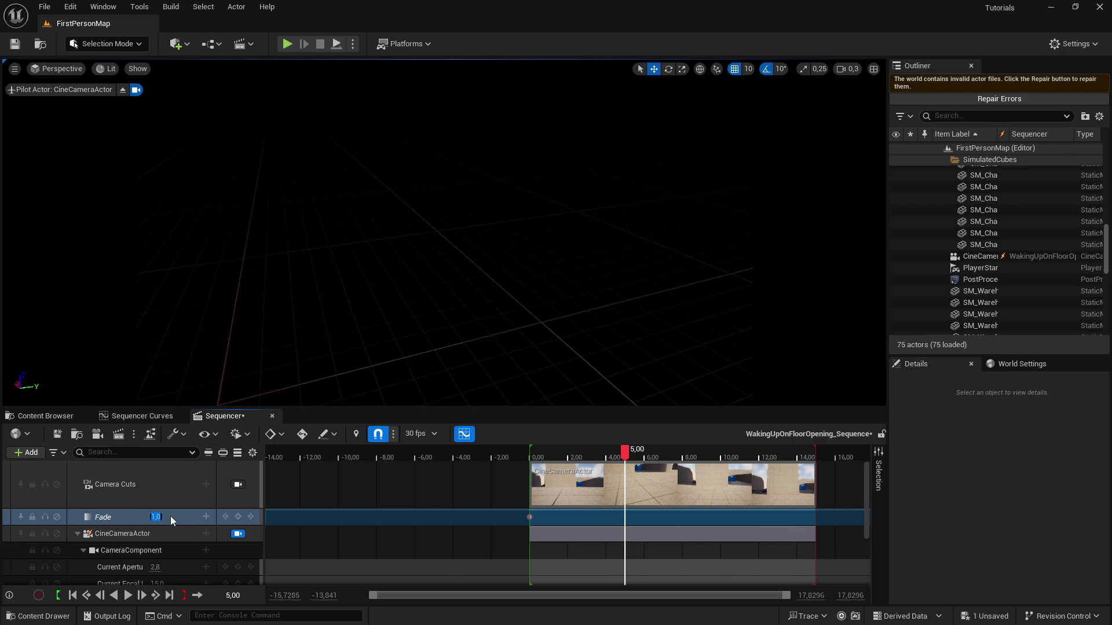
type("0")
key("Return")
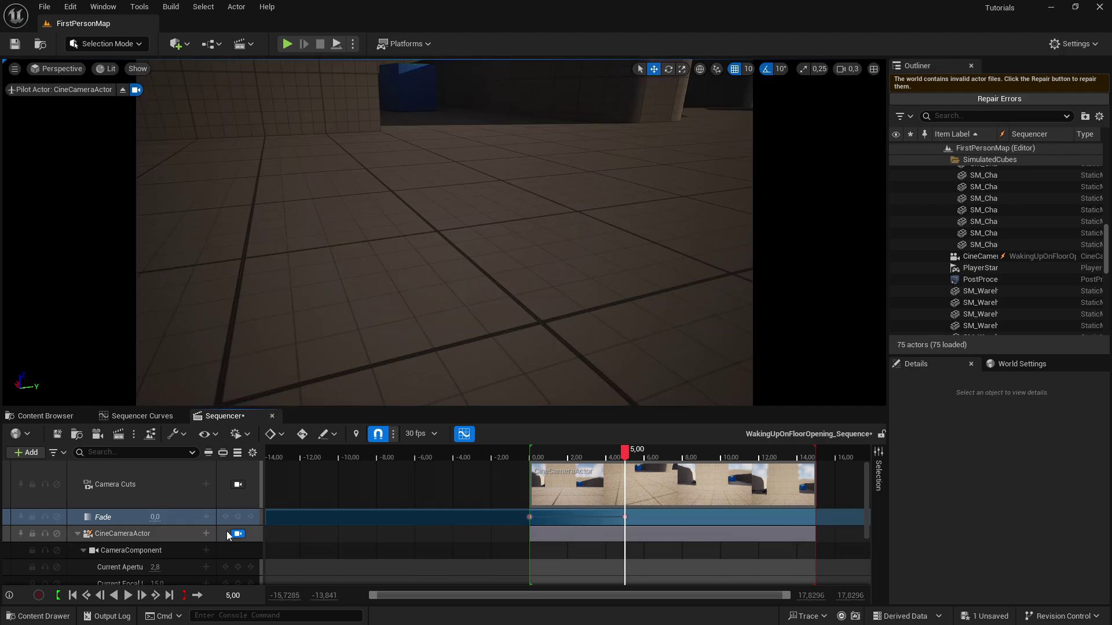
left_click(238, 517)
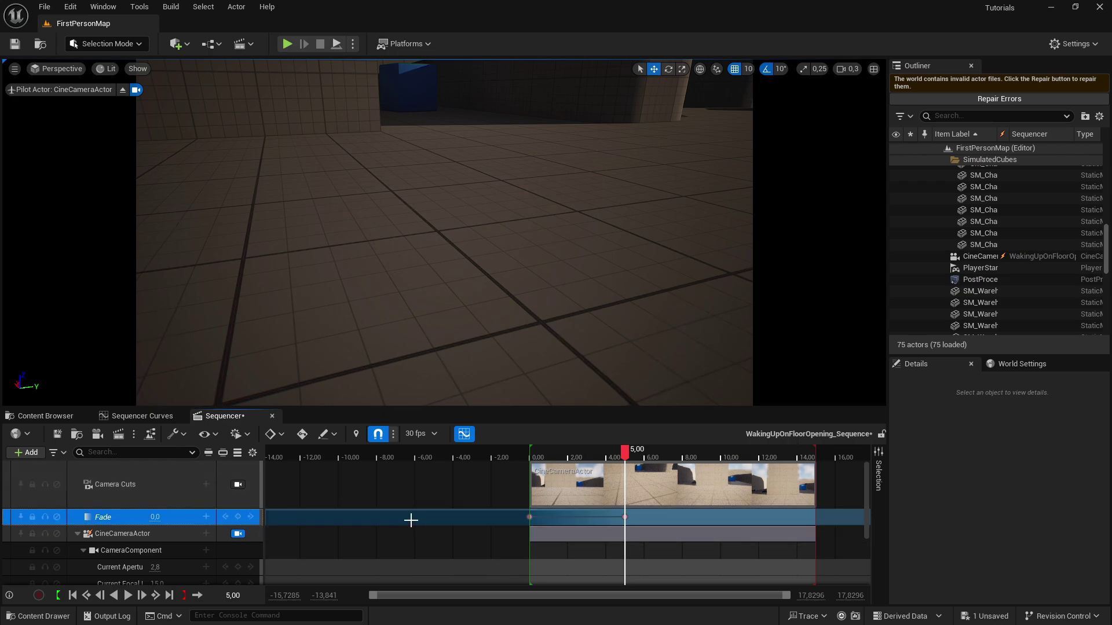
mouse_move(630, 452)
left_mouse_down()
mouse_move(528, 456)
mouse_move(626, 466)
left_mouse_up()
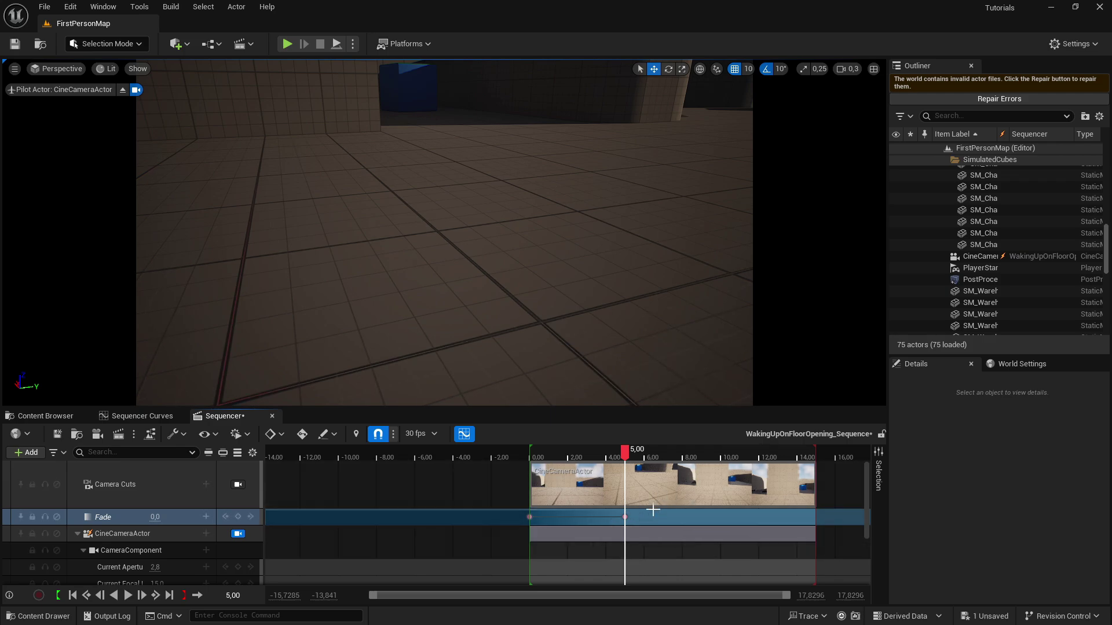
left_click(58, 434)
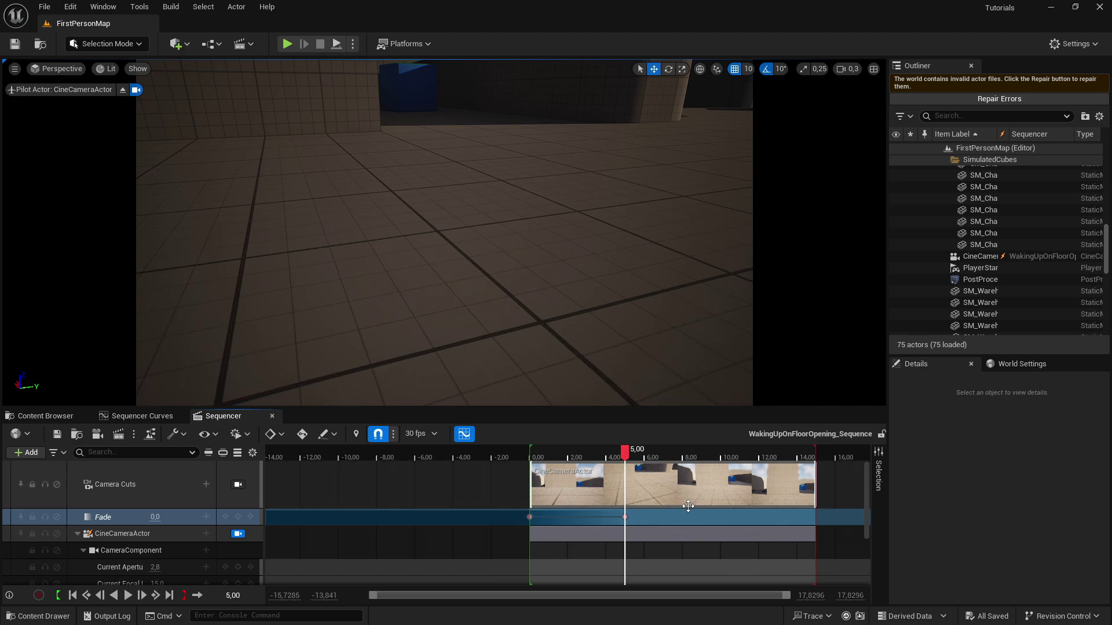
- Enable Can Blend on the Camera Cuts track
left_click(115, 485)
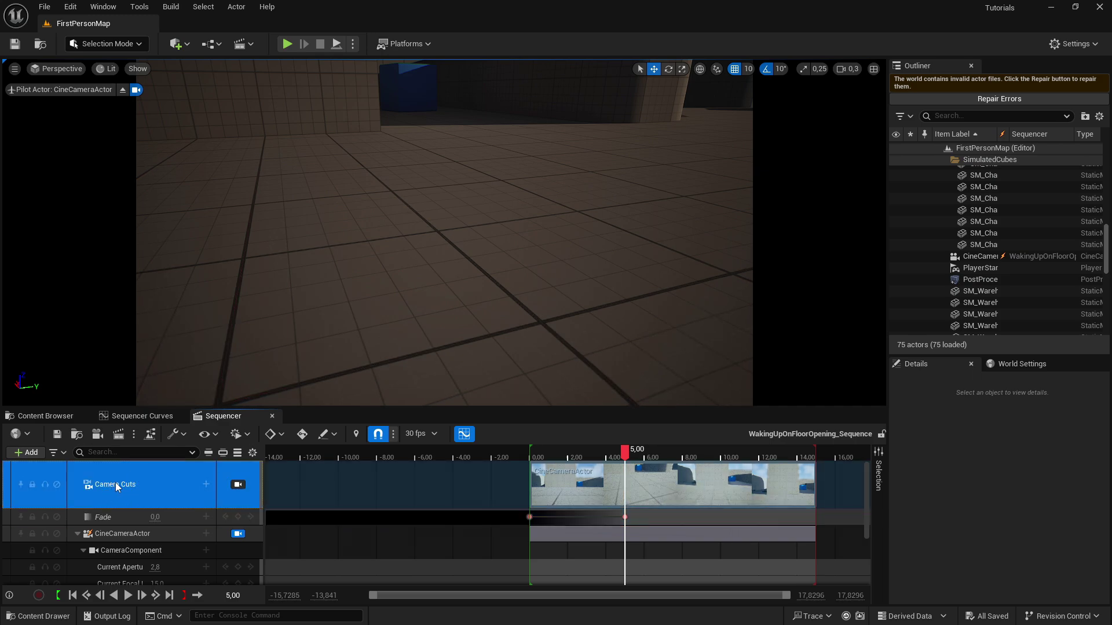
right_click(116, 483)
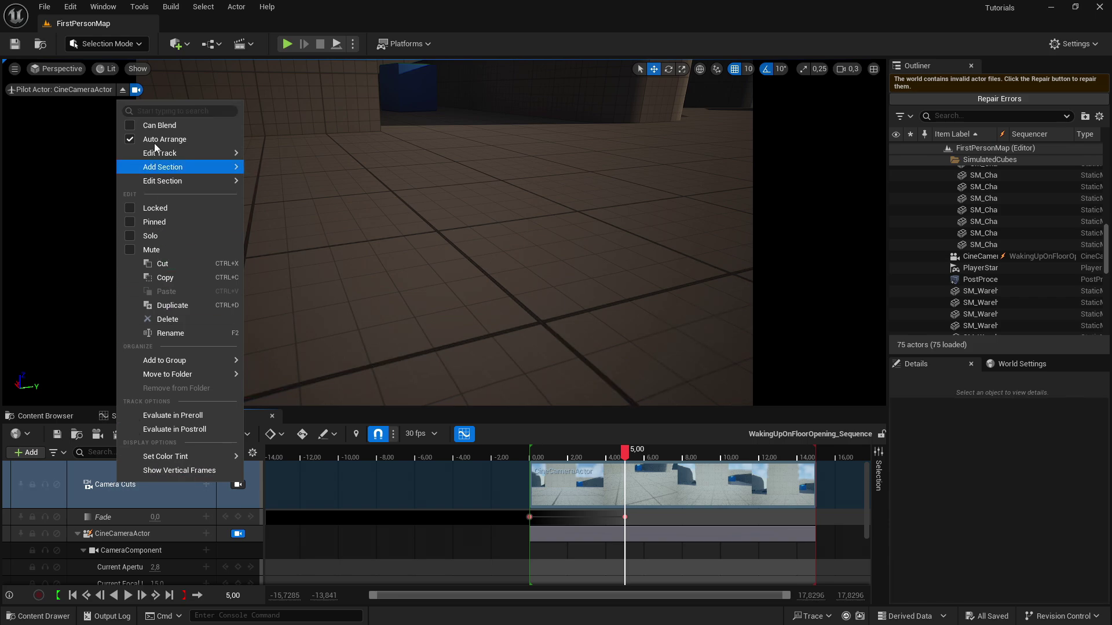
left_click(126, 127)
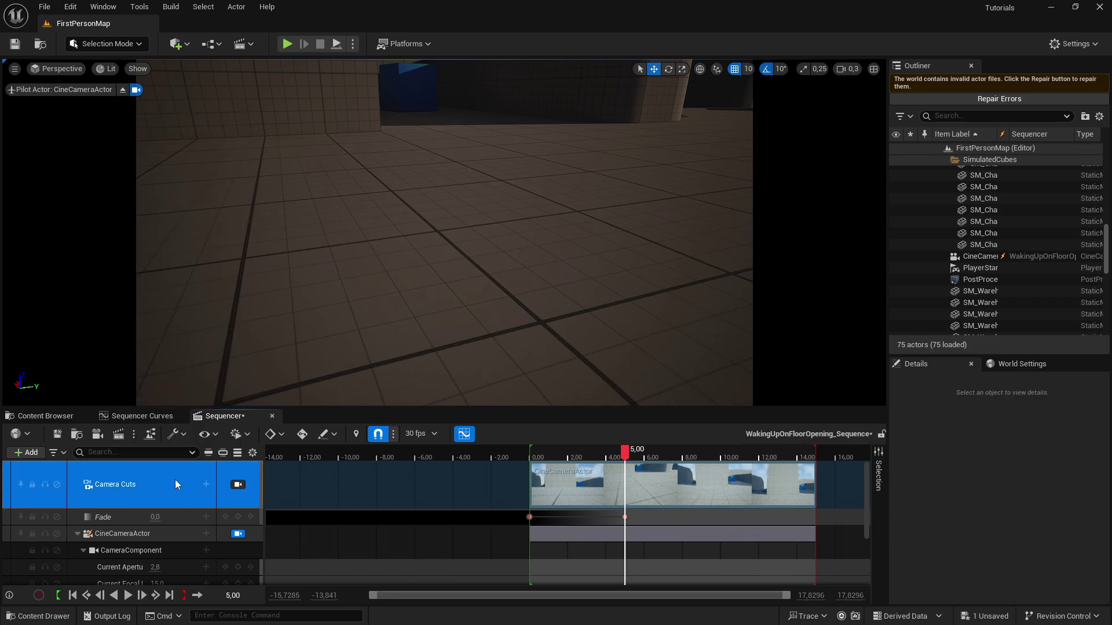
- Add an ease-out of about 91 frames to the end of the CineCameraActor camera cut and save the level
left_click_drag(625, 451, 644, 452)
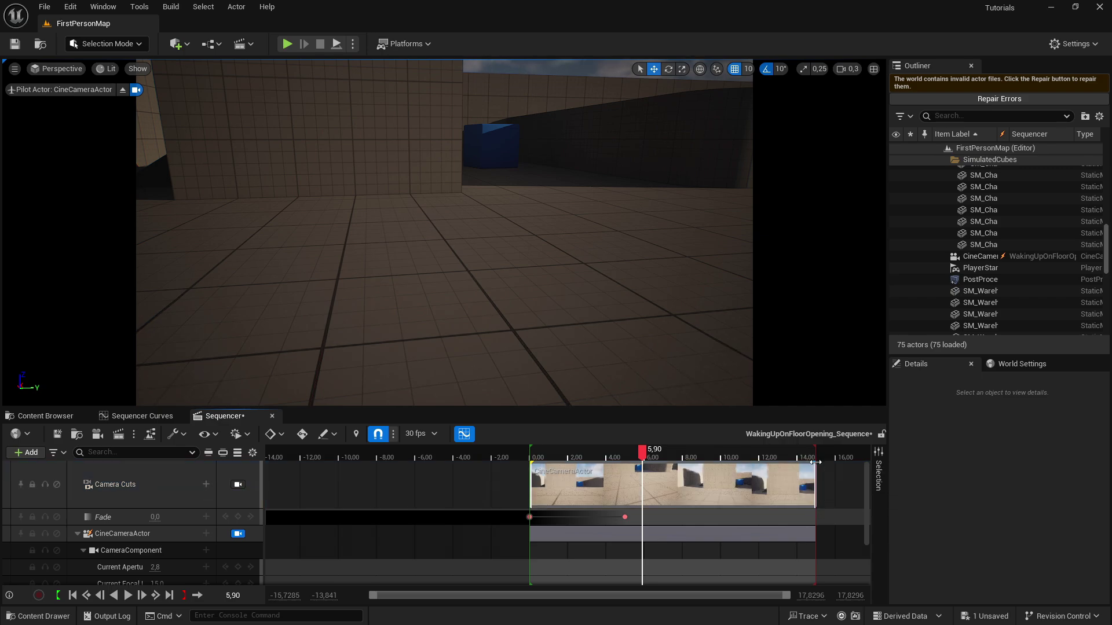
left_click_drag(815, 462, 757, 479)
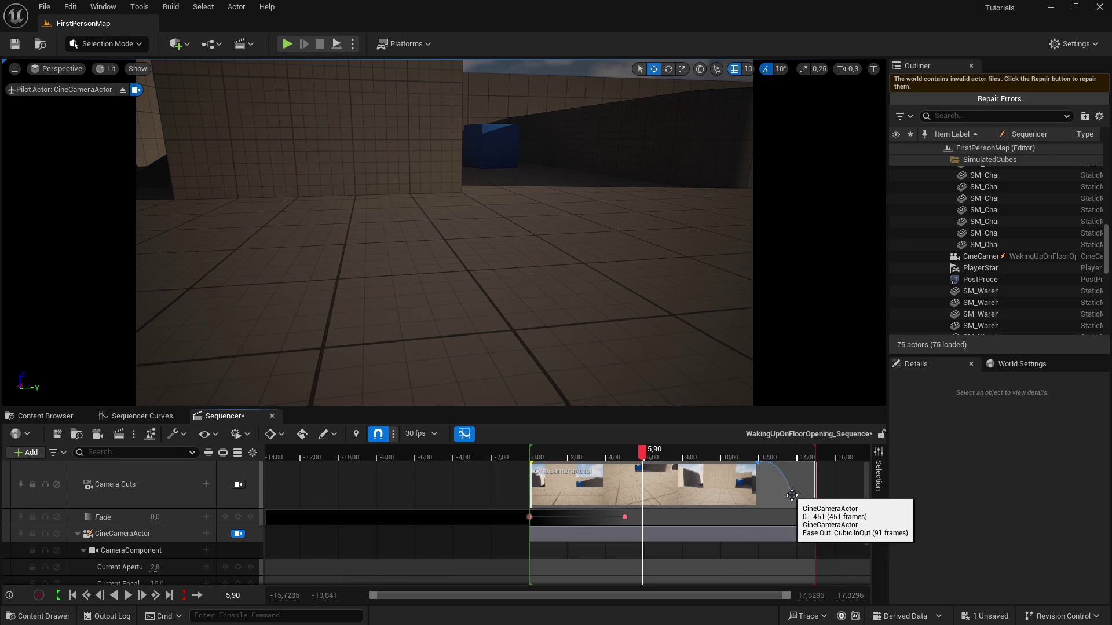
scroll(690, 513, "down", 3)
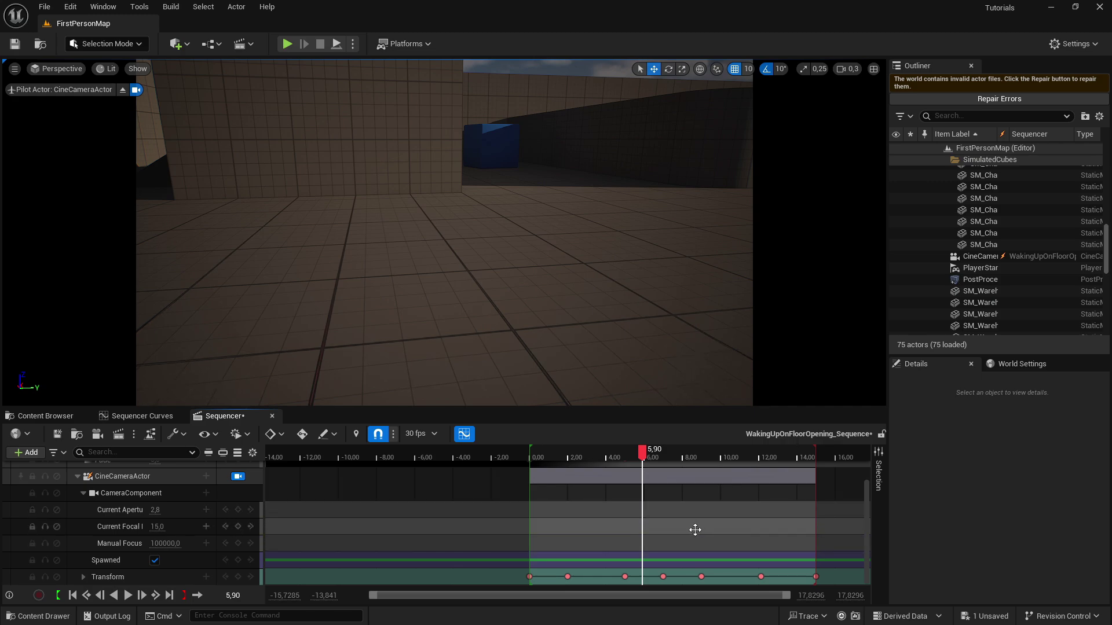
left_click(15, 44)
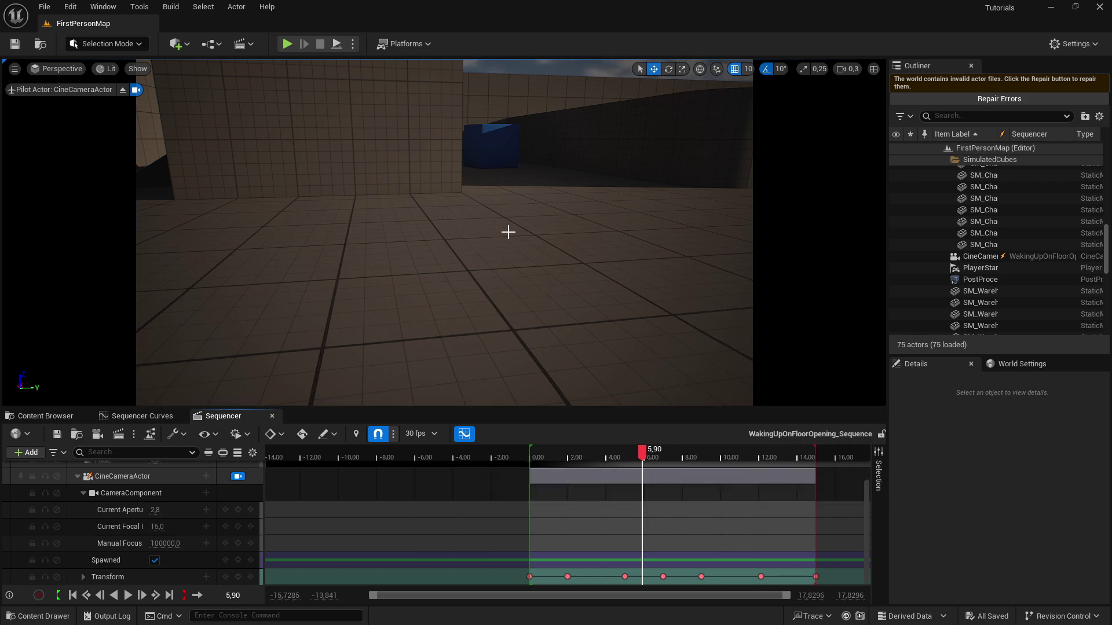
- Open the Level Blueprint of FirstPersonMap at its event graph
left_click(217, 45)
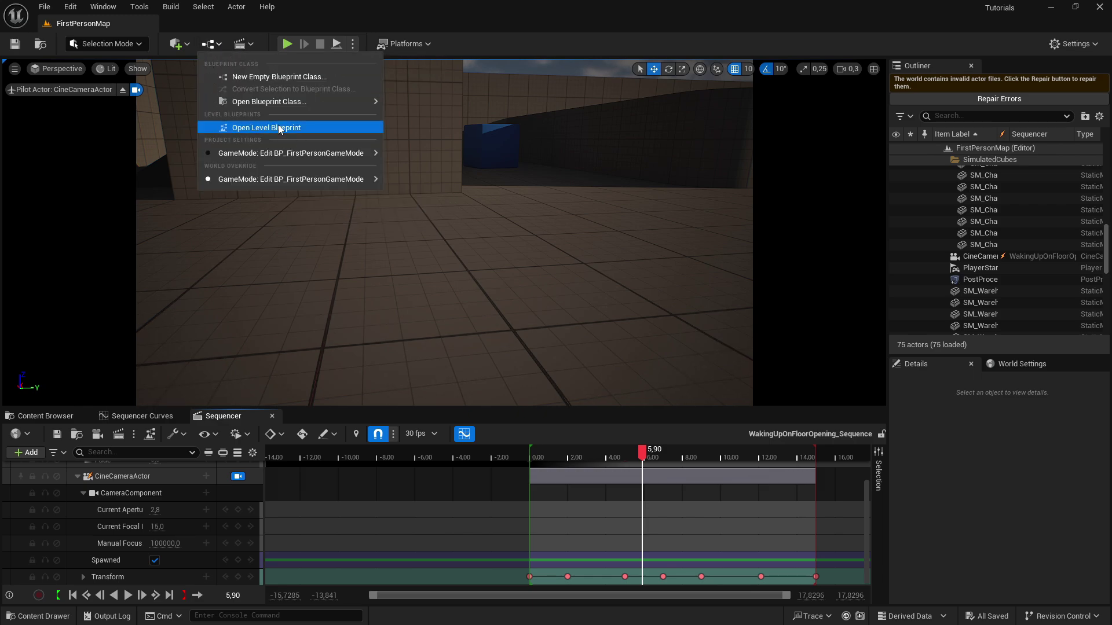
left_click(262, 127)
scroll(424, 206, "up", 7)
right_click_drag(421, 246, 493, 213)
right_click_drag(501, 255, 476, 237)
- Place WakingUpOnFloorOpening_Sequence from the OpeningCutscene/WakingUpOnFloor folder into the level and raise it above the floor to location 1340, 990, 80
left_click(92, 24)
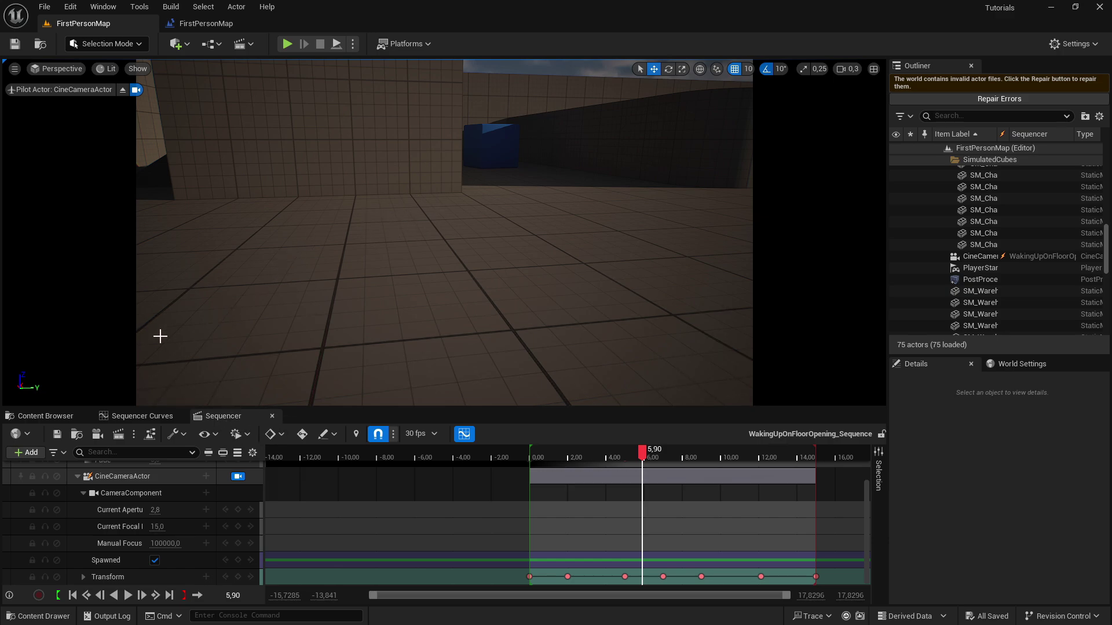
left_click(43, 416)
left_click(268, 534)
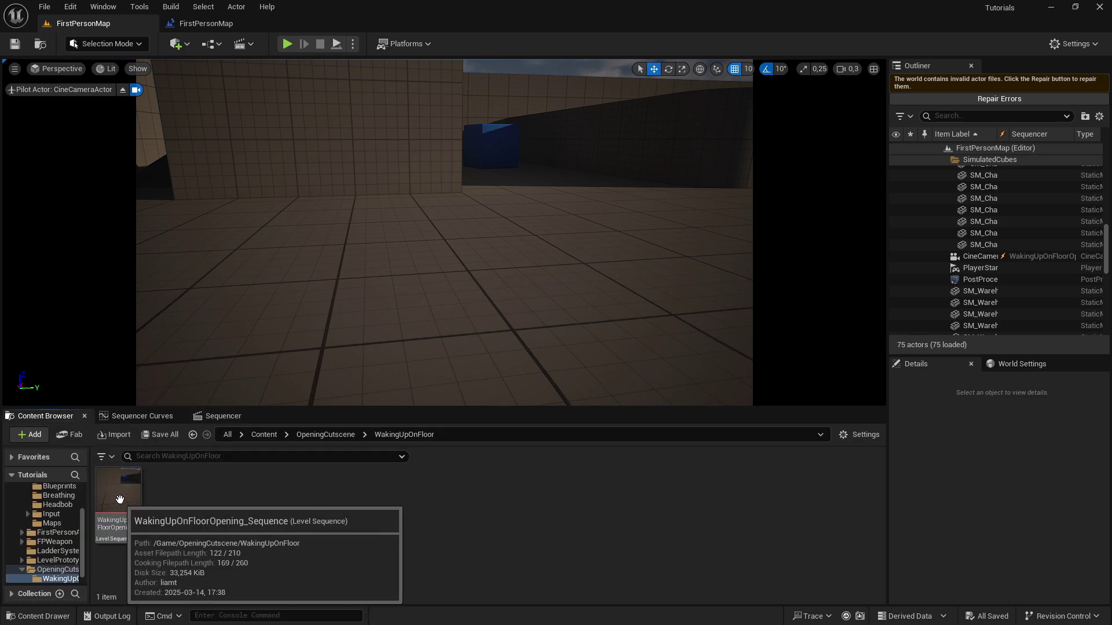
left_click_drag(107, 509, 447, 255)
left_click_drag(452, 216, 448, 124)
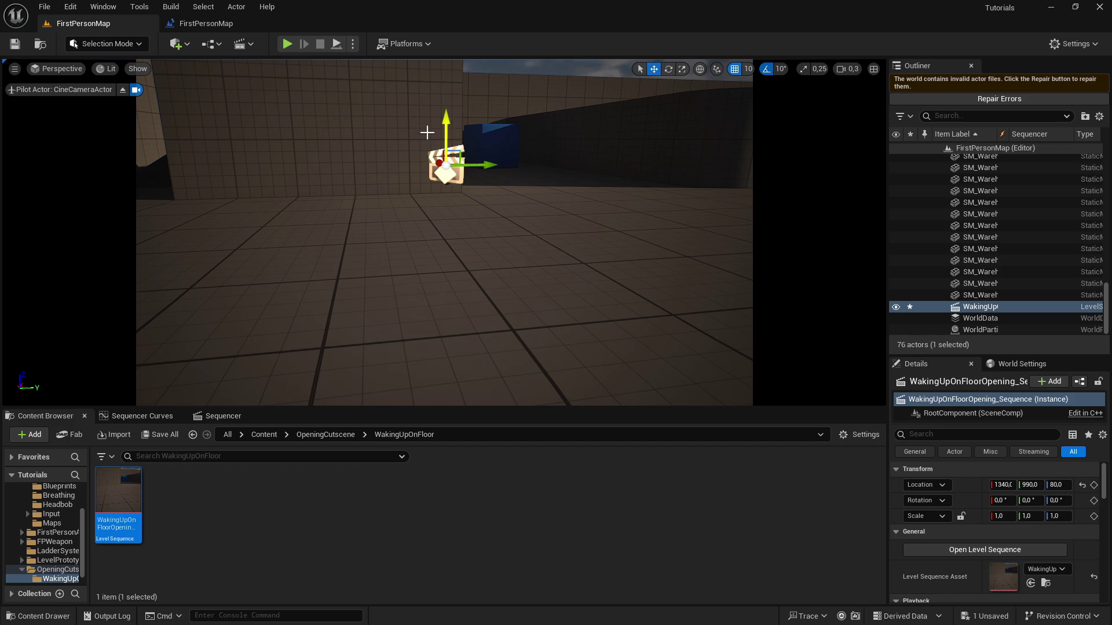
right_click_drag(499, 195, 483, 155)
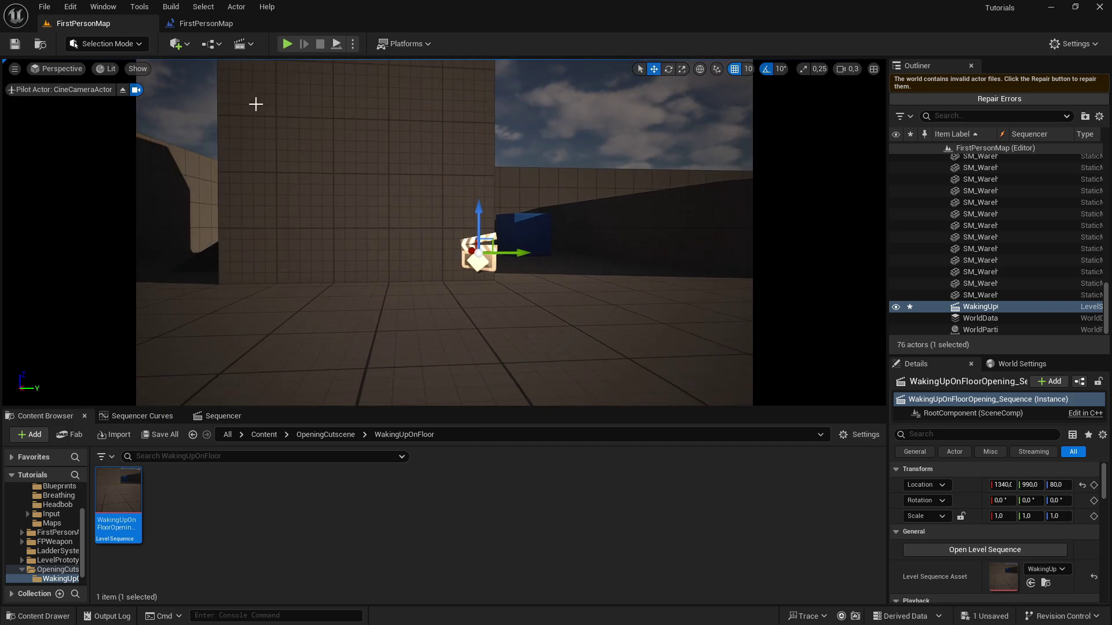
- Add a reference to the placed WakingUpOnFloorOpening_Sequence actor to the Level Blueprint's event graph and position it below Event BeginPlay
left_click(207, 23)
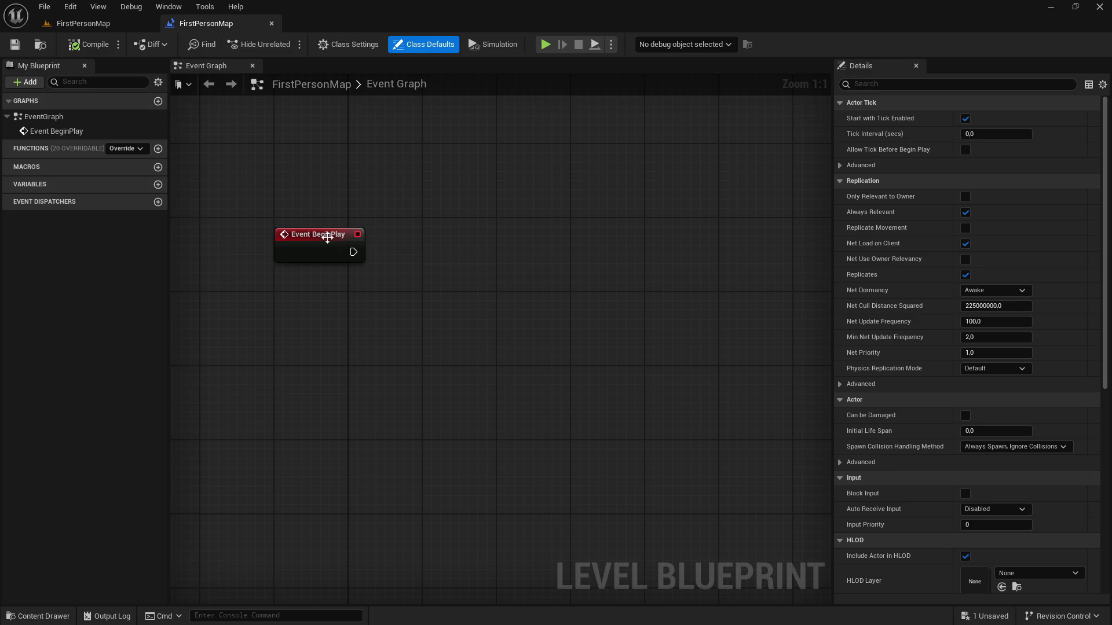
left_click_drag(327, 238, 326, 228)
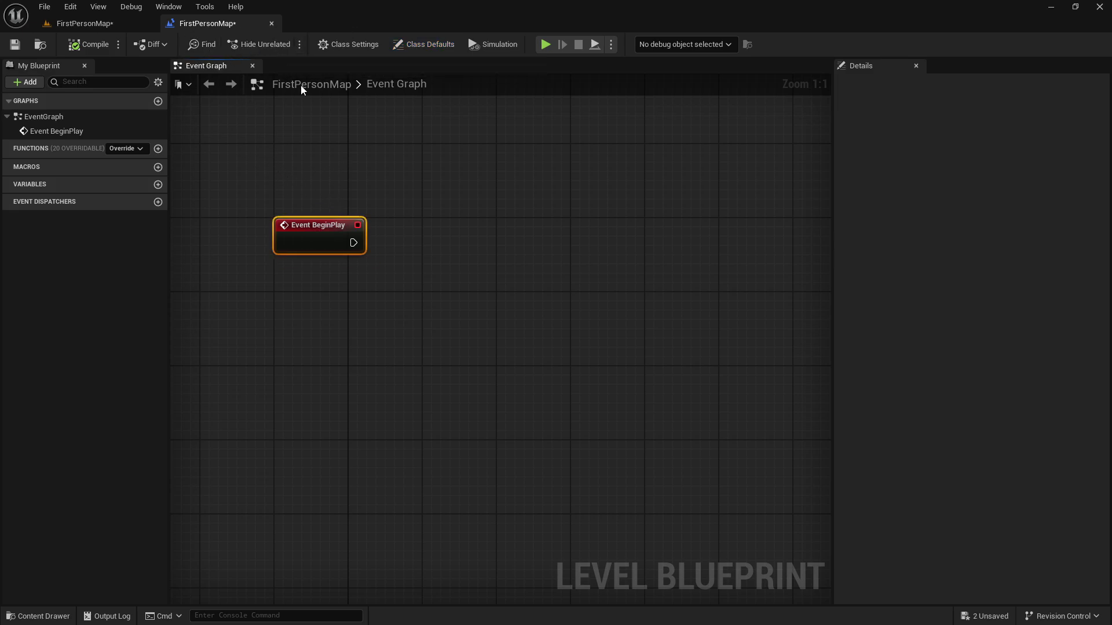
left_click(117, 22)
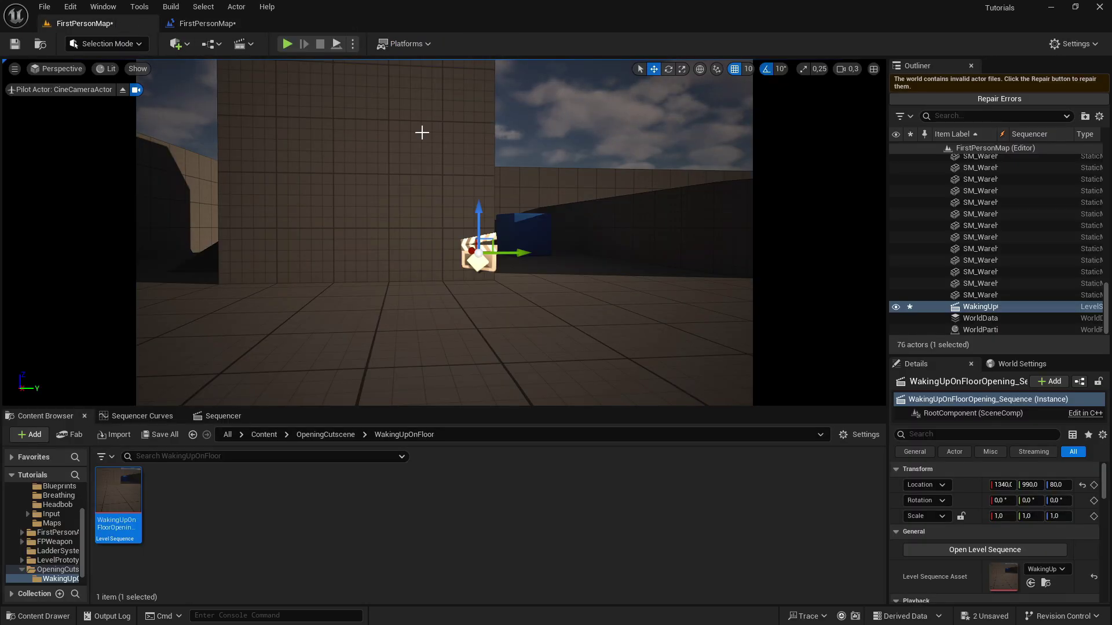
left_click_drag(982, 309, 405, 328)
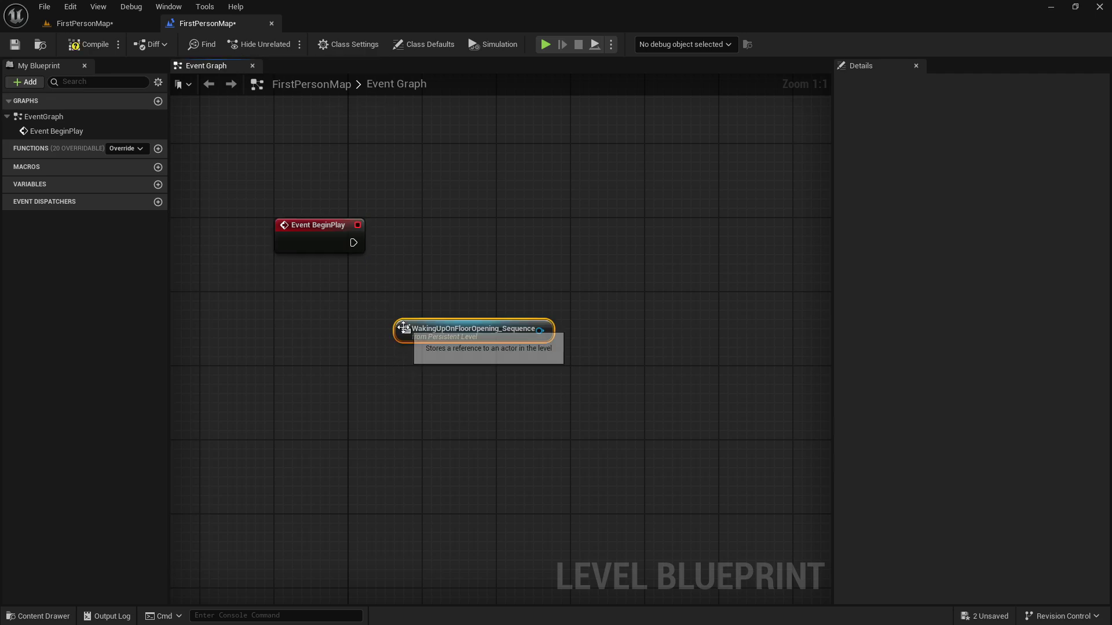
left_click_drag(490, 327, 369, 407)
left_click(476, 363)
right_click_drag(476, 363, 460, 339)
left_click(345, 376)
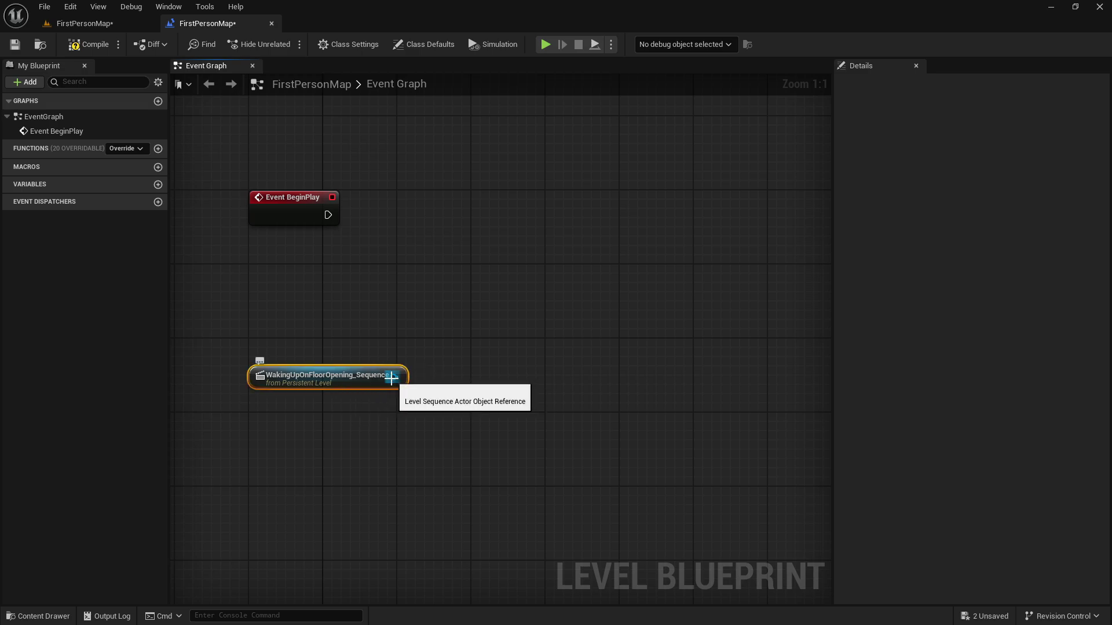
- Add a Play node driven by the sequence reference's Sequence Player, and line up the reference and Sequence Player nodes beside its Target input
left_click_drag(393, 377, 568, 394)
type("play")
key("Return")
left_click(440, 322)
left_click_drag(348, 328, 487, 420)
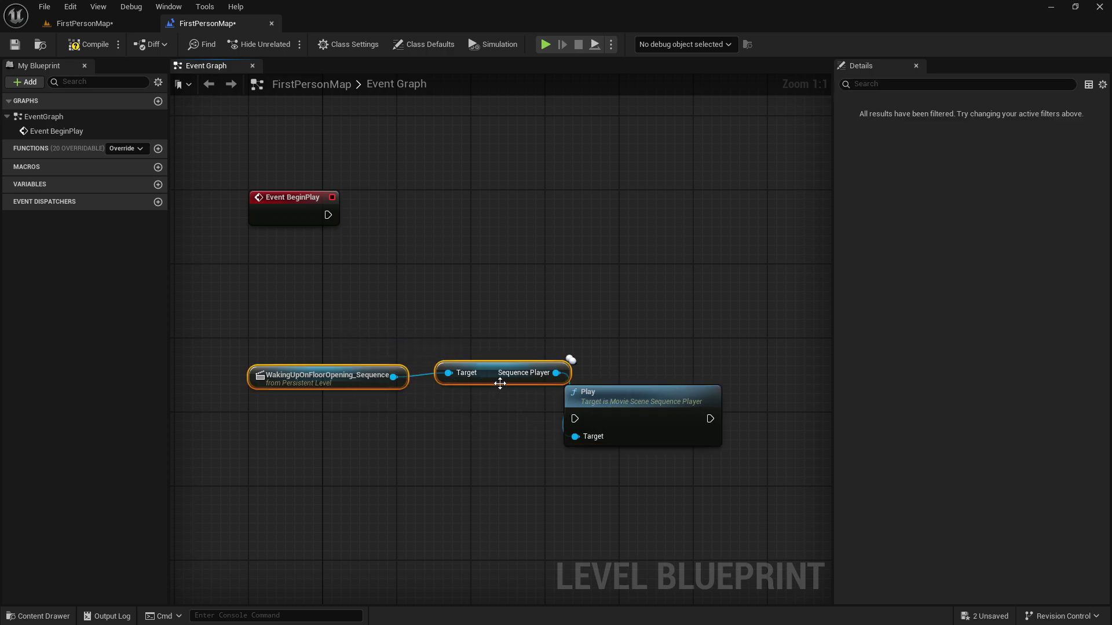
left_click_drag(495, 372, 466, 430)
left_click(342, 408)
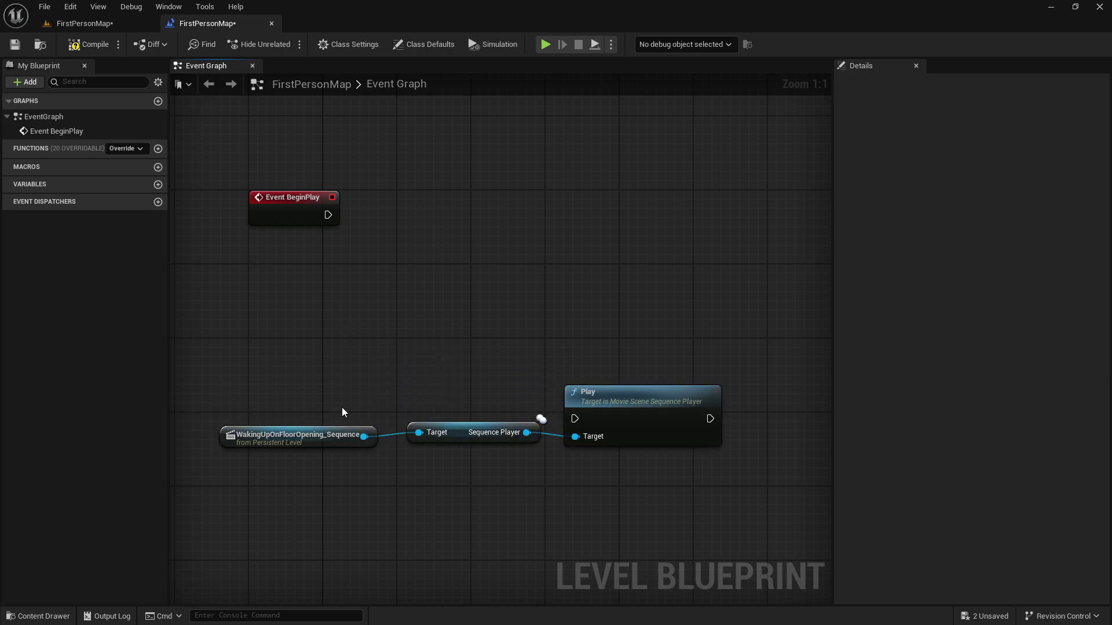
- Rearrange the graph so Play sits level with Event BeginPlay, with space between them and the sequence reference nodes underneath
left_click_drag(617, 416, 644, 263)
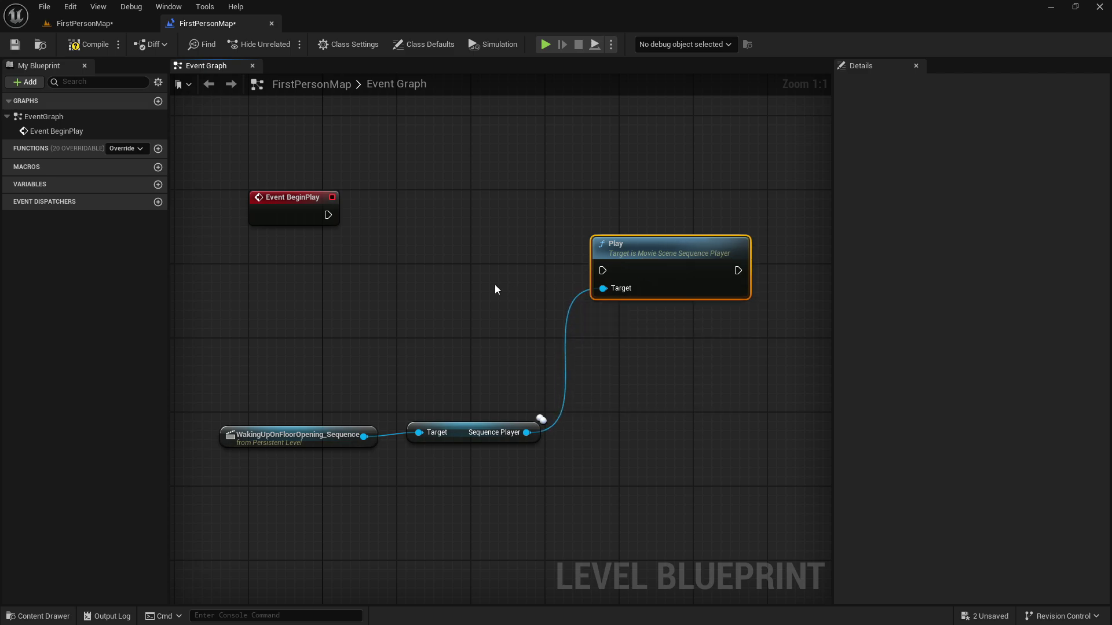
left_click(494, 284)
right_click_drag(495, 284, 433, 366)
left_click_drag(601, 362, 614, 308)
left_click(383, 340)
right_click_drag(379, 341, 595, 349)
left_click_drag(440, 310, 421, 310)
right_click_drag(477, 317, 368, 322)
left_click_drag(650, 269, 734, 395)
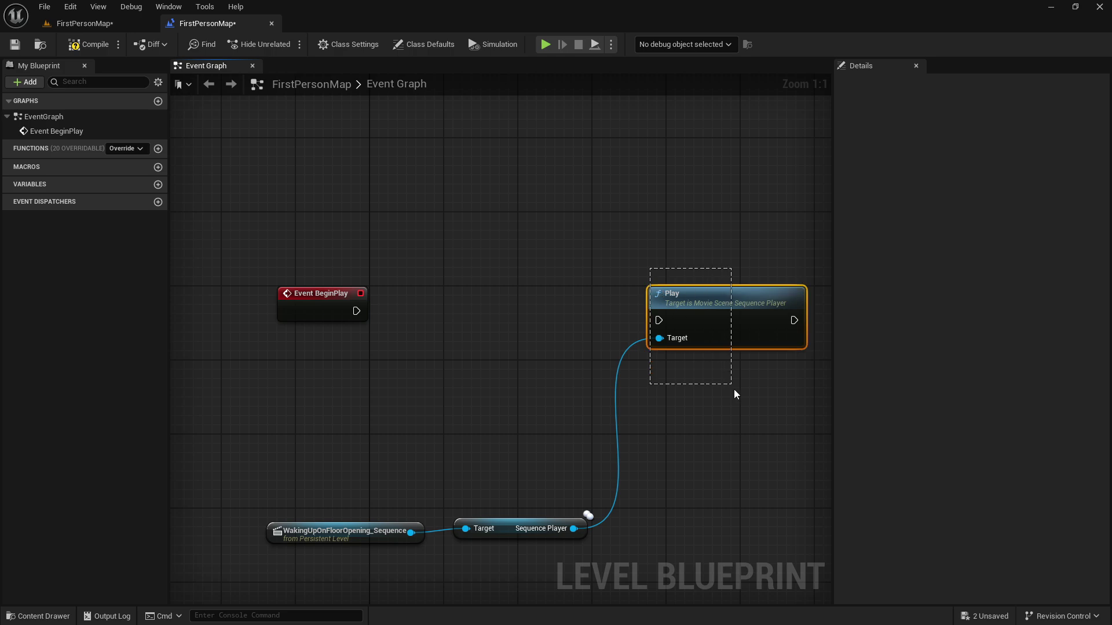
right_click_drag(317, 309, 523, 327)
left_click_drag(523, 327, 408, 328)
right_click_drag(596, 336, 491, 315)
left_click_drag(335, 310, 470, 324)
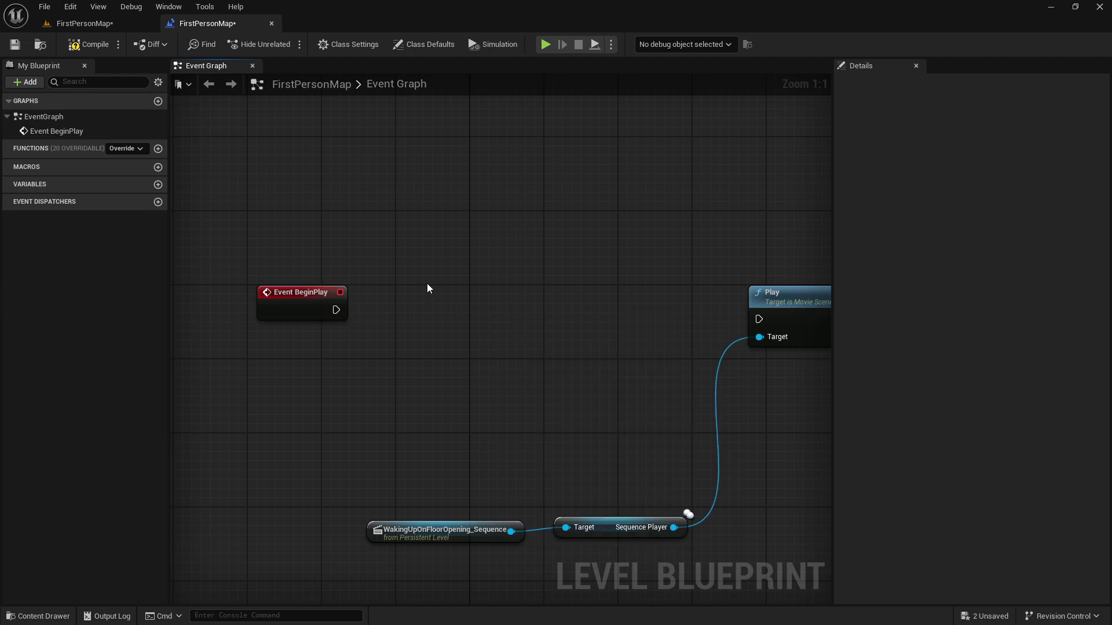
right_click_drag(525, 293, 612, 272)
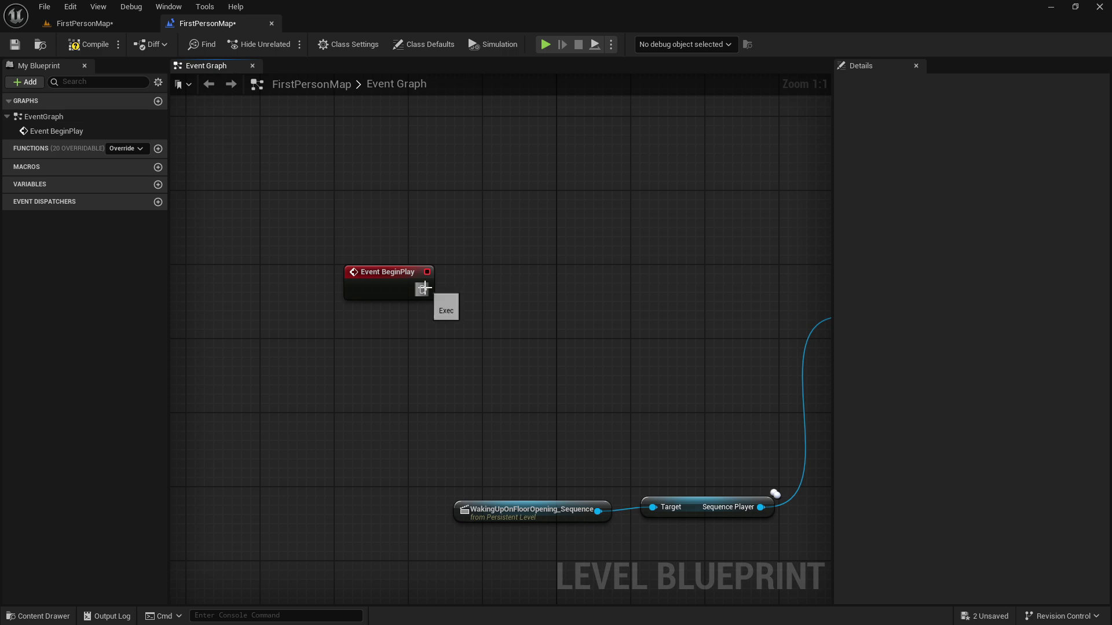
- Add a Disable Input node after Event BeginPlay, with Get Player Character as its Target placed below it
left_click_drag(425, 288, 561, 288)
type("disa")
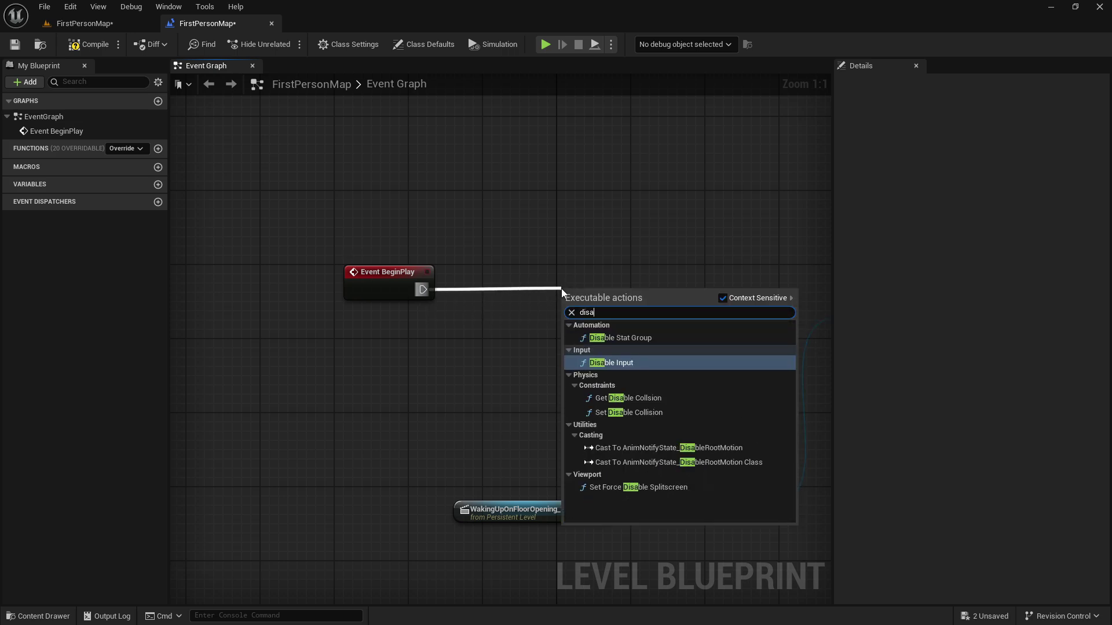
key("Return")
left_click_drag(599, 312, 415, 360)
type("get")
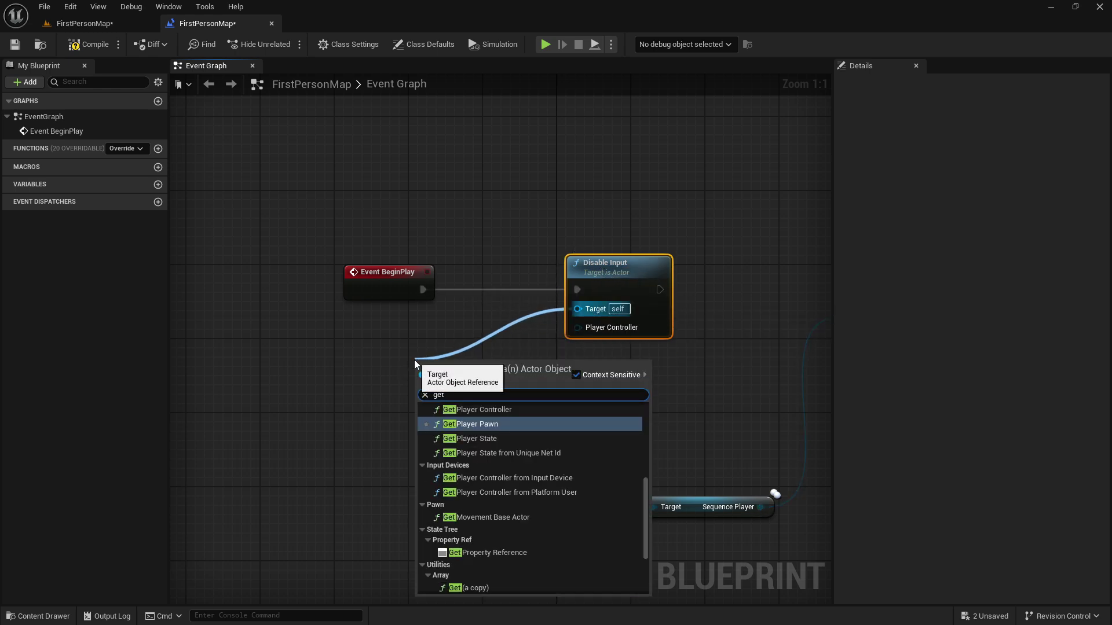
type(" pl")
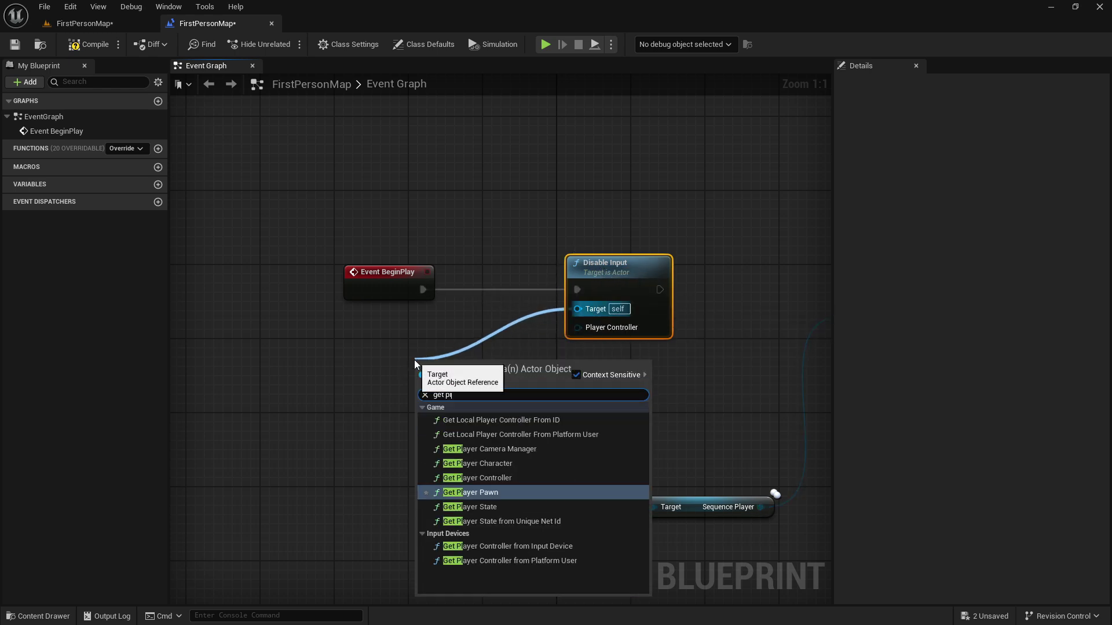
type("ayer")
left_click(487, 463)
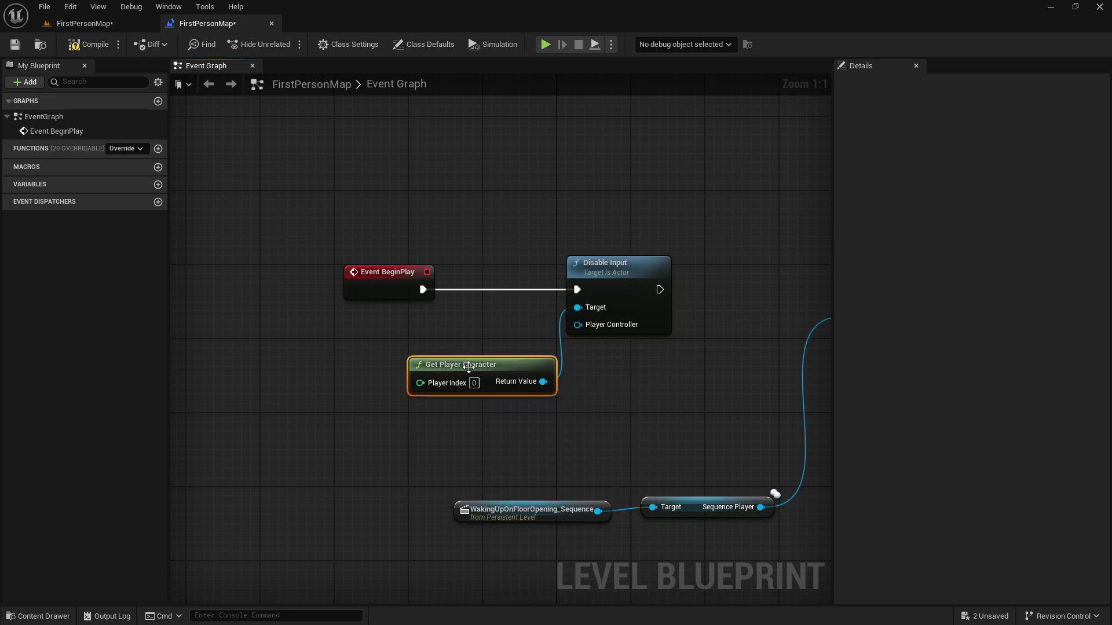
left_click_drag(469, 367, 412, 334)
left_click(656, 372)
- Connect the Disable Input node's execution output to the Play node
right_click_drag(656, 371, 473, 376)
left_click_drag(477, 293, 700, 285)
right_click_drag(785, 352, 543, 372)
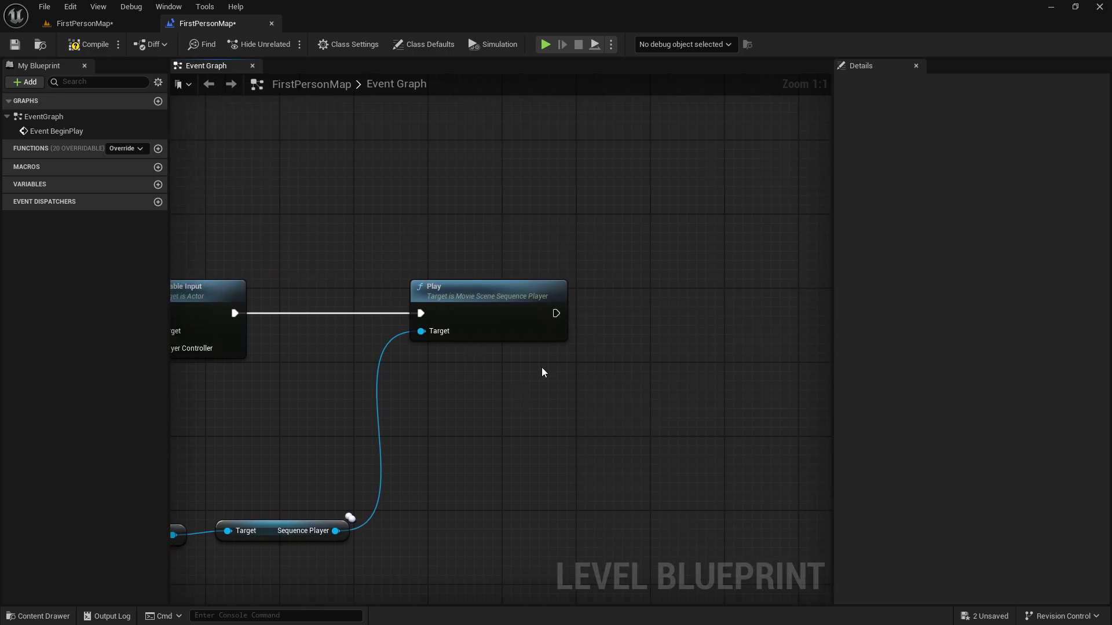
- Add a Delay node after the Play node
left_click_drag(555, 313, 657, 314)
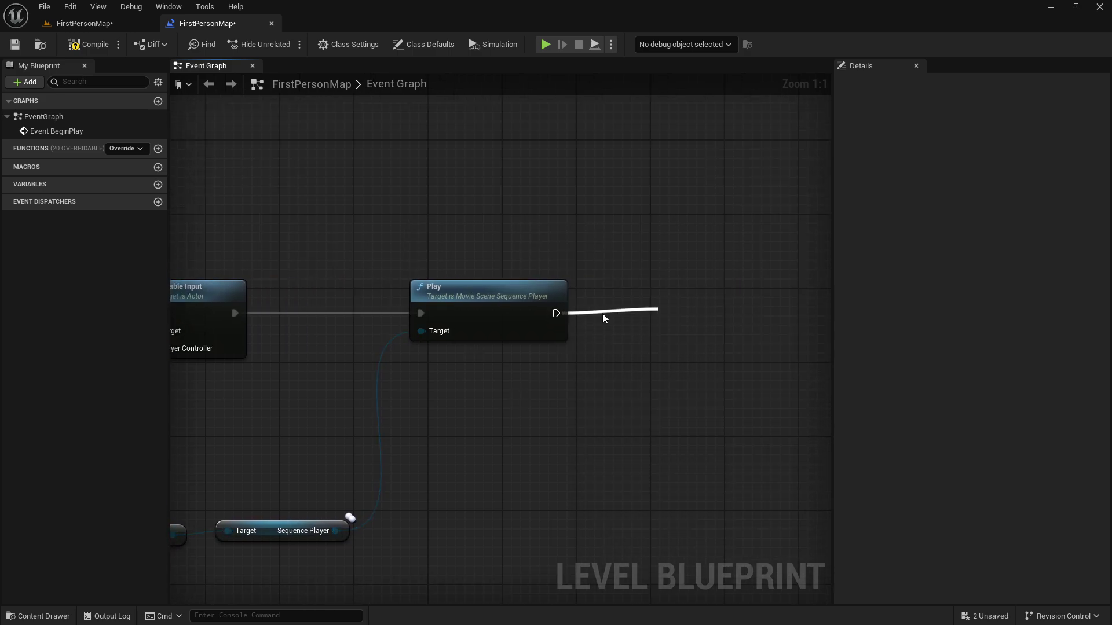
left_click_drag(394, 248, 583, 371)
right_click_drag(619, 371, 512, 371)
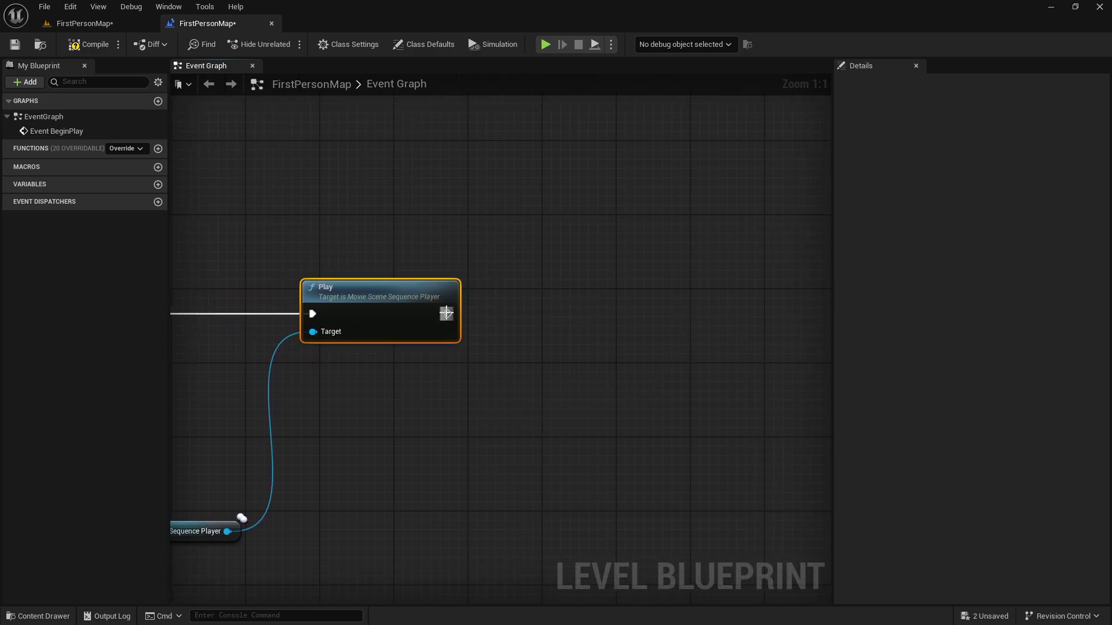
left_click_drag(446, 314, 613, 300)
type("delay")
key("Return")
left_click_drag(529, 262, 616, 358)
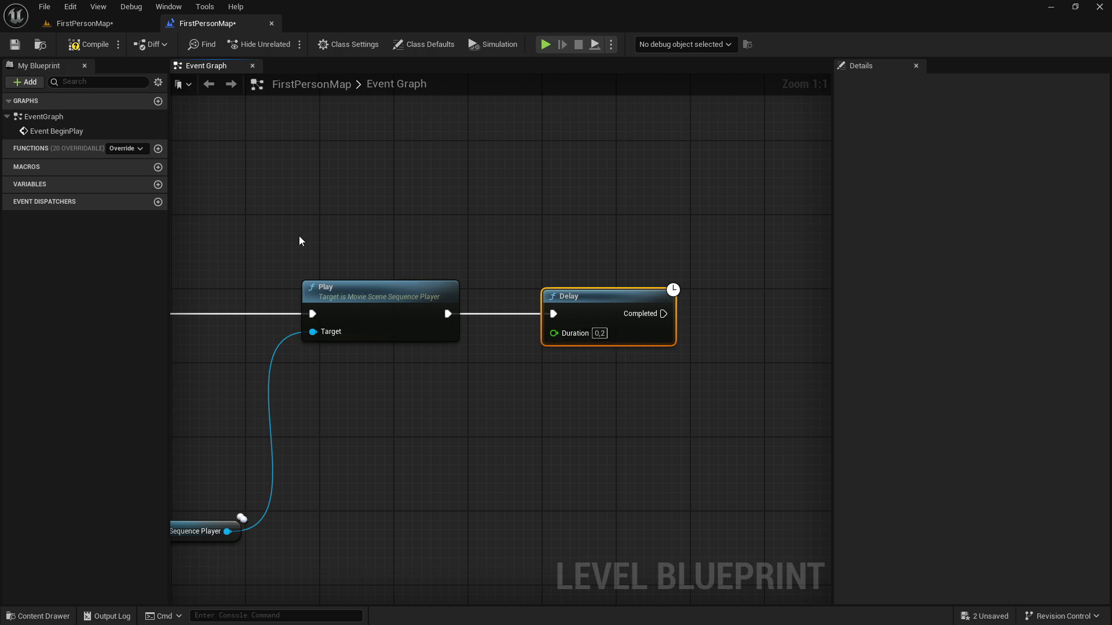
left_click_drag(300, 241, 471, 360)
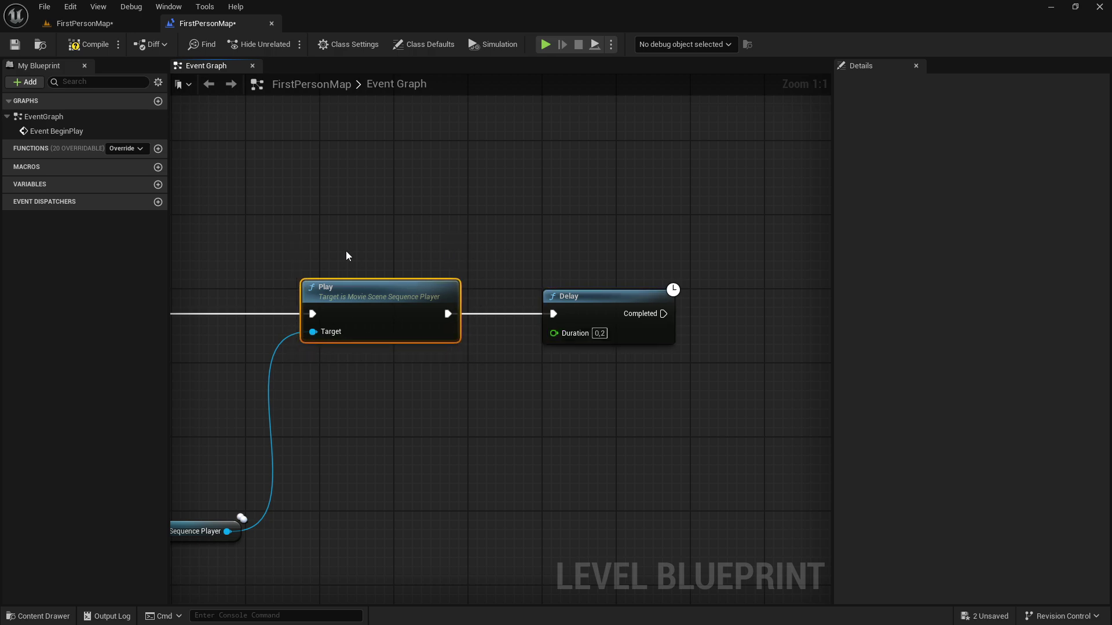
- Copy the end time of WakingUpOnFloorOpening_Sequence and set the Delay node's Duration to 15,0333
left_click(110, 23)
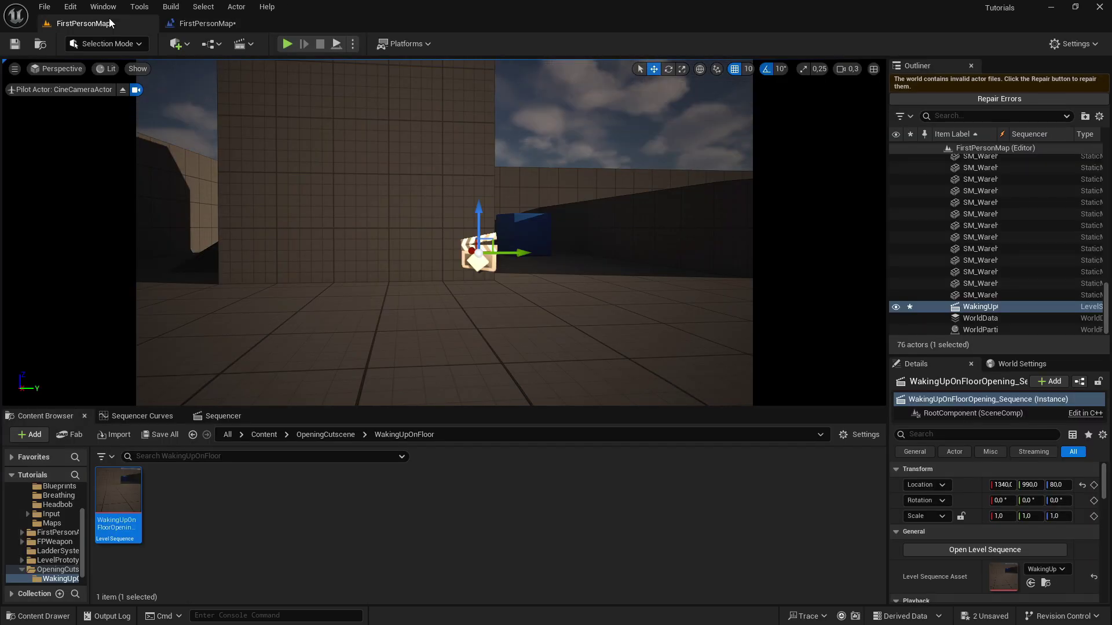
double_click(128, 483)
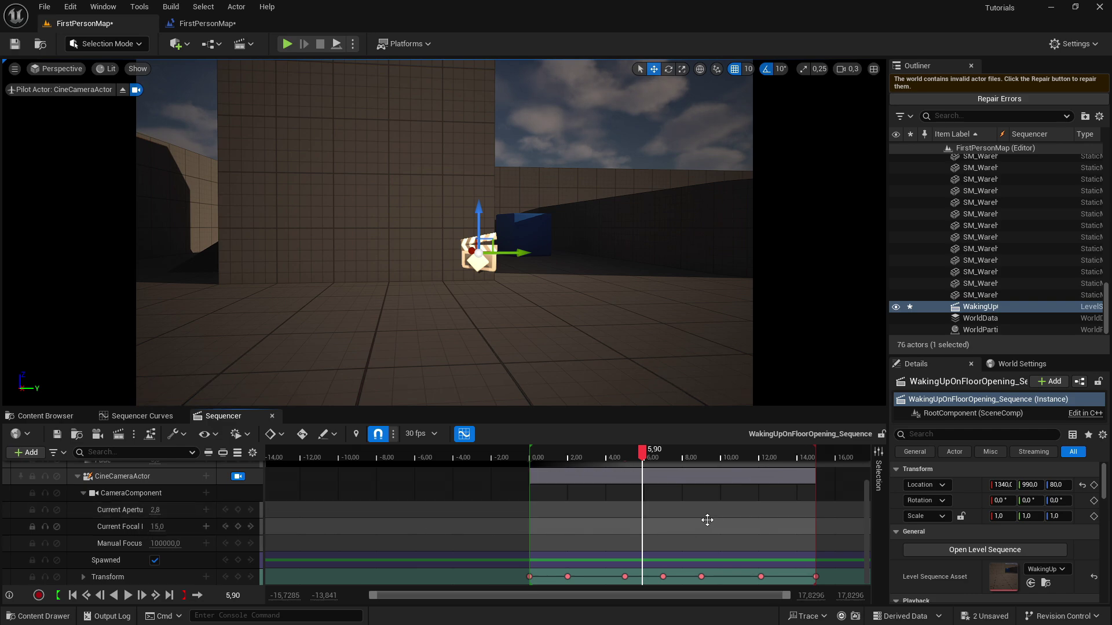
left_click_drag(645, 455, 817, 454)
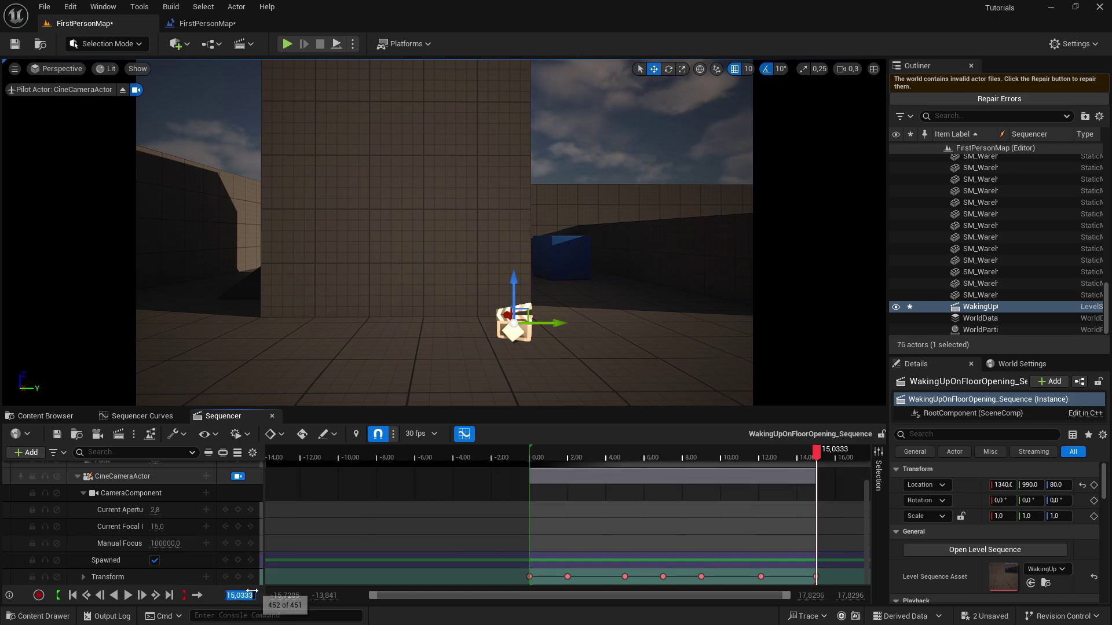
left_click(207, 25)
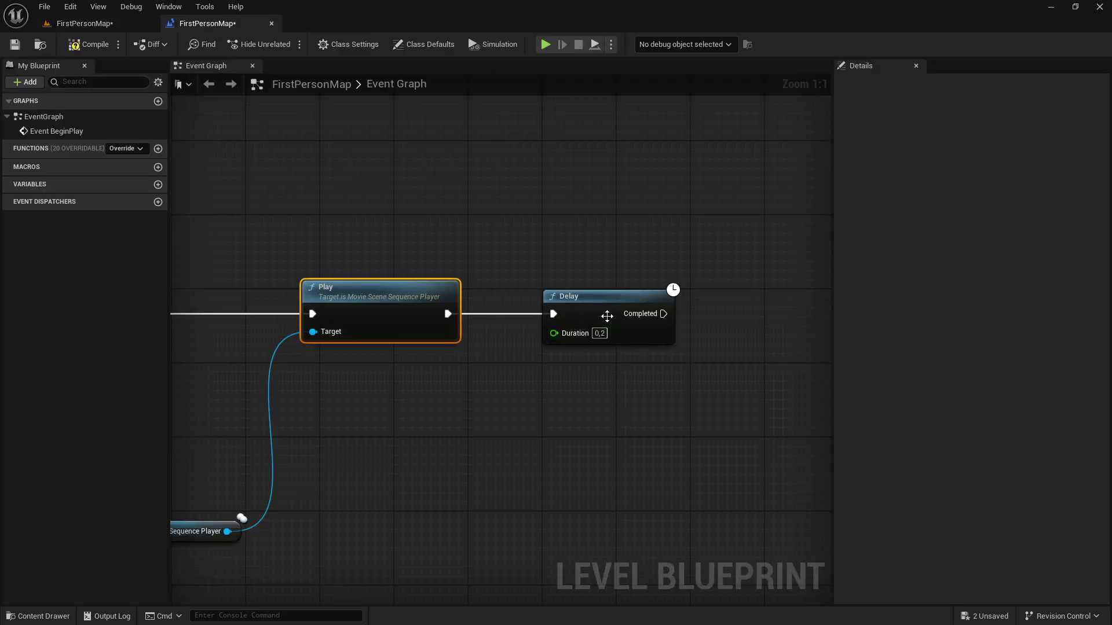
type("15,0333")
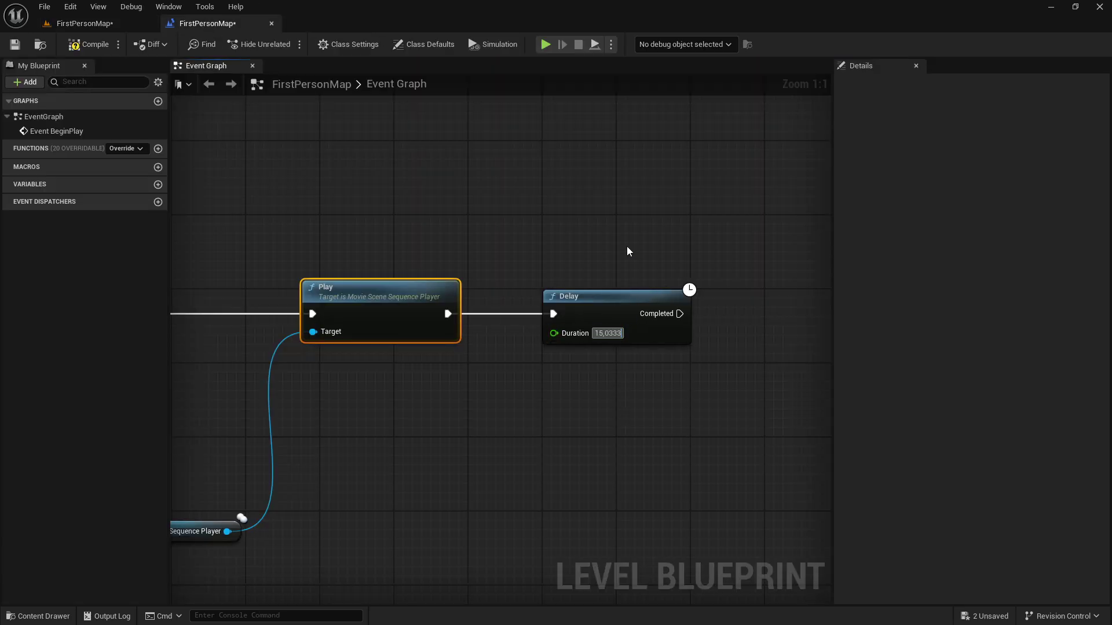
left_click(626, 245)
- Add an Enable Input node after the Delay with Get Player Character as its Target, and compile and save the Level Blueprint
right_click_drag(650, 243, 476, 266)
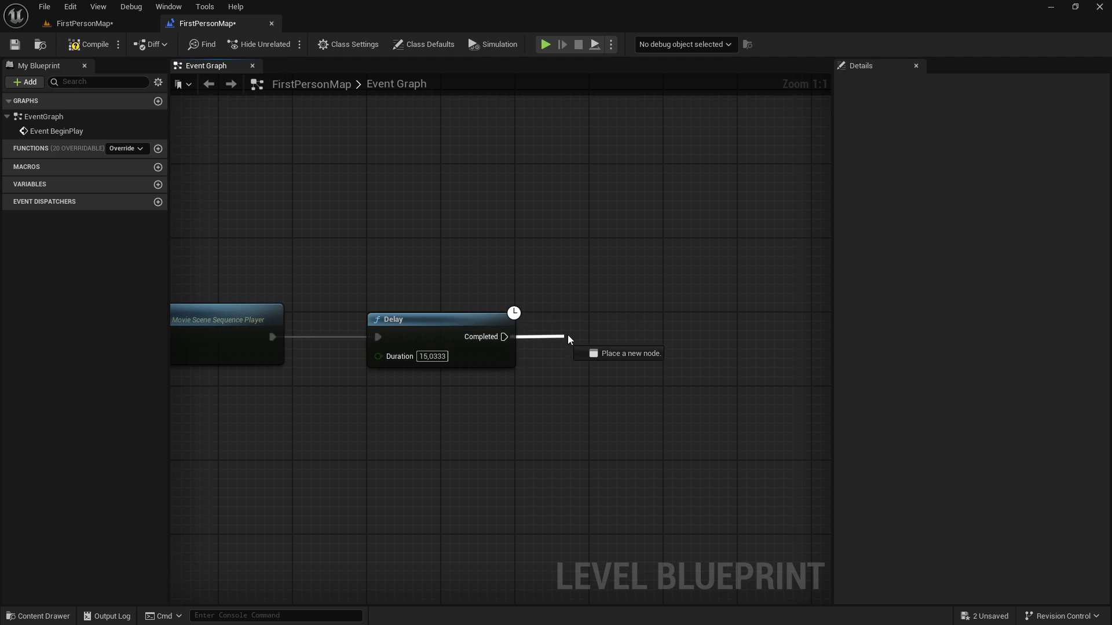
left_click_drag(631, 339, 541, 419)
type("enable")
key("Return")
type("g")
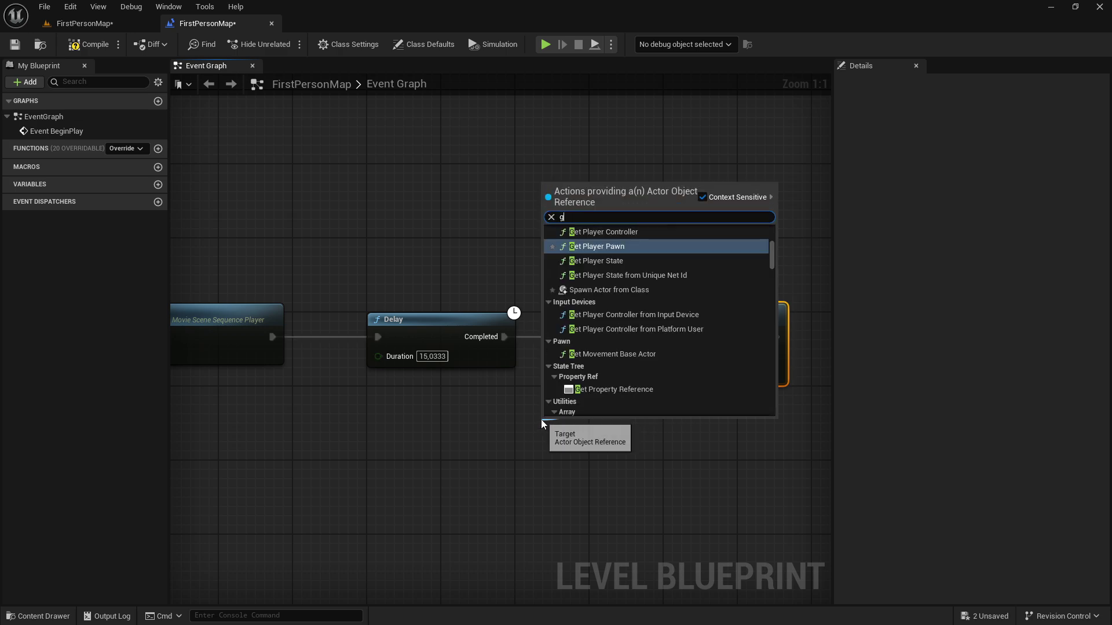
type("et player")
key("Up")
key("Up")
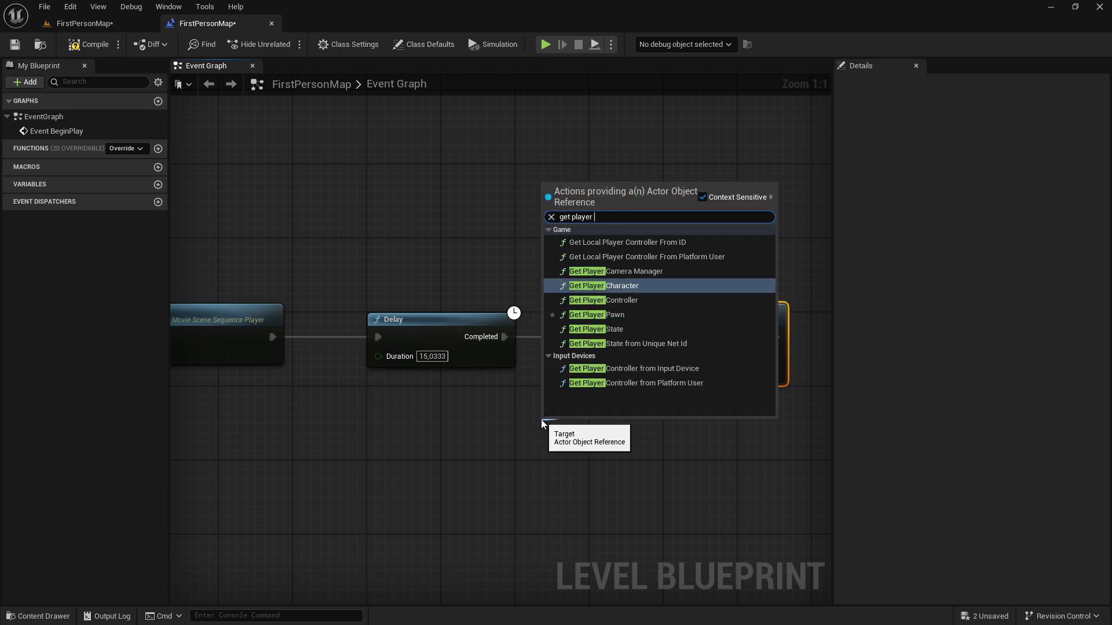
key("Return")
left_click_drag(558, 413, 467, 378)
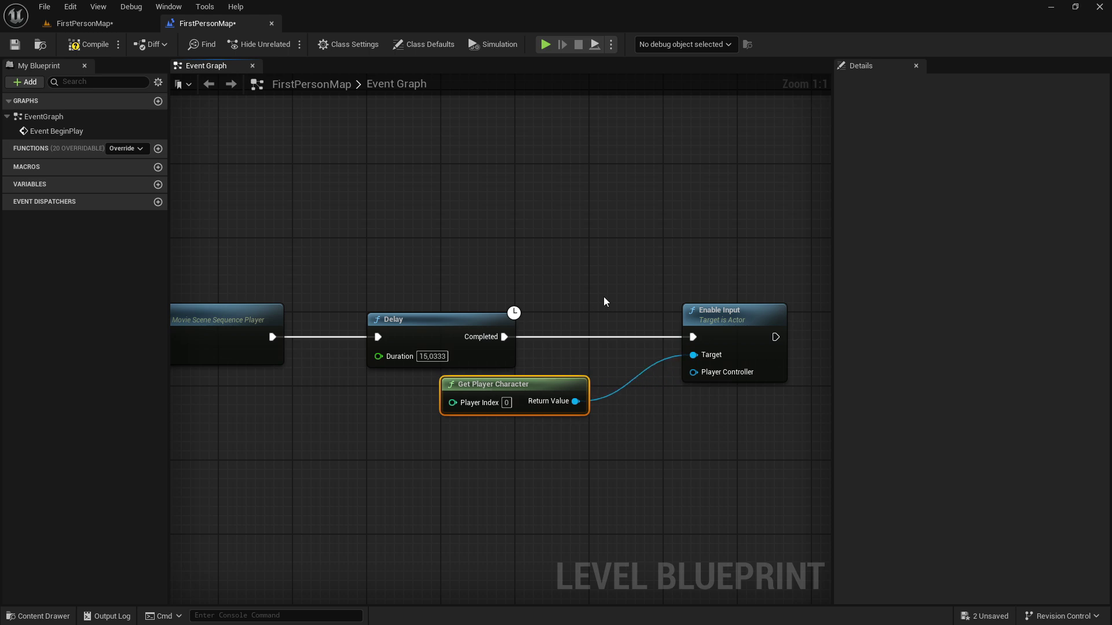
left_click(602, 300)
left_click(84, 48)
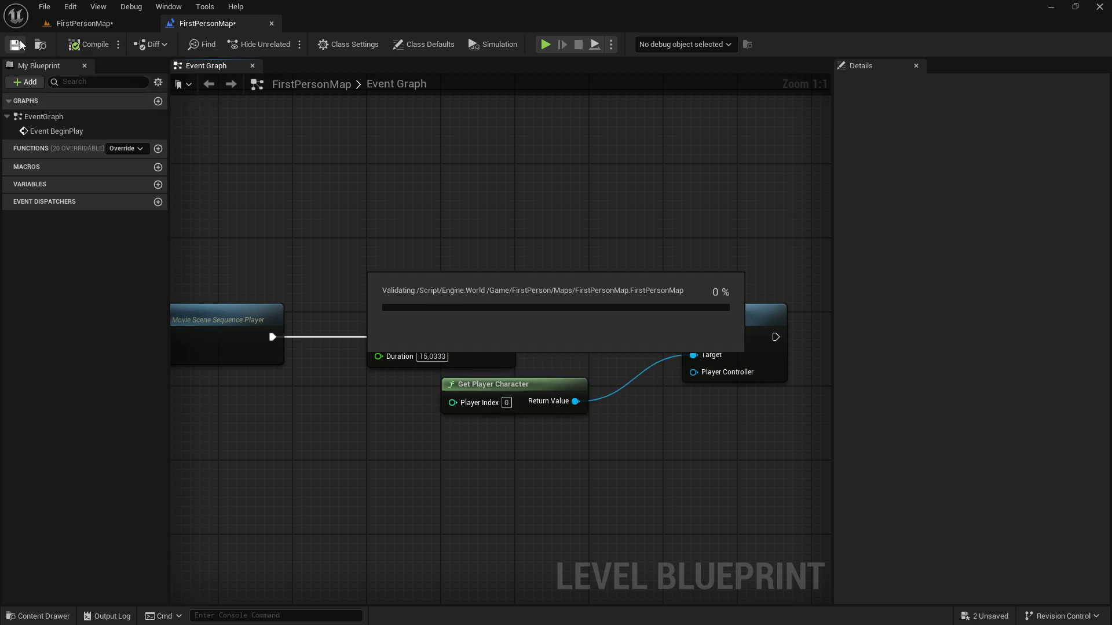
- Play FirstPersonMap full screen to test the opening cutscene, and return to the level editor
left_click(81, 24)
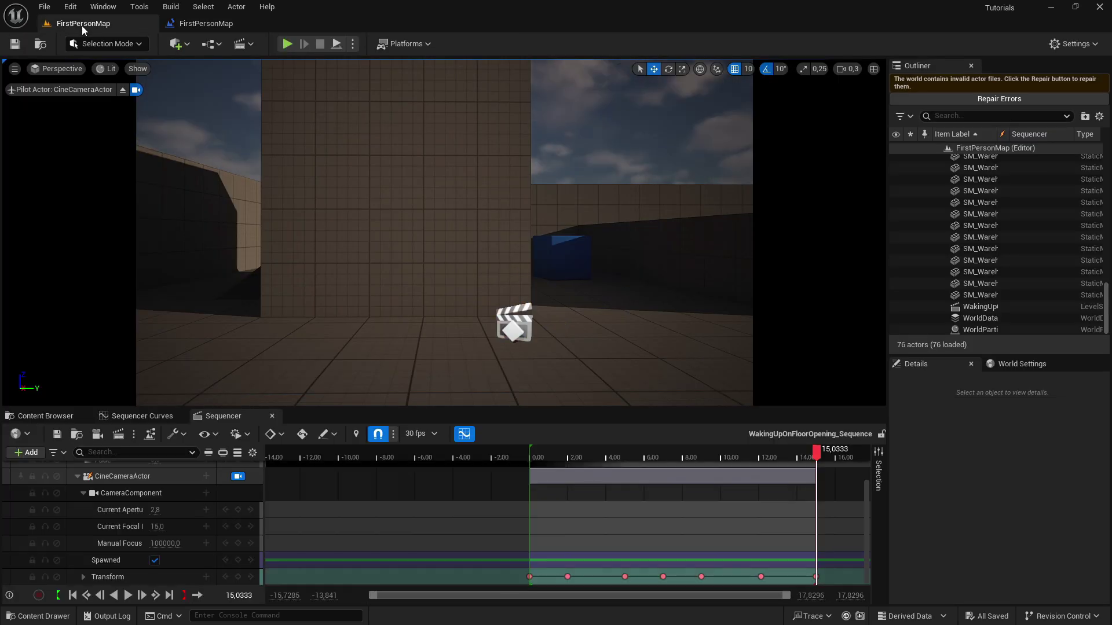
left_click(287, 45)
key("F11")
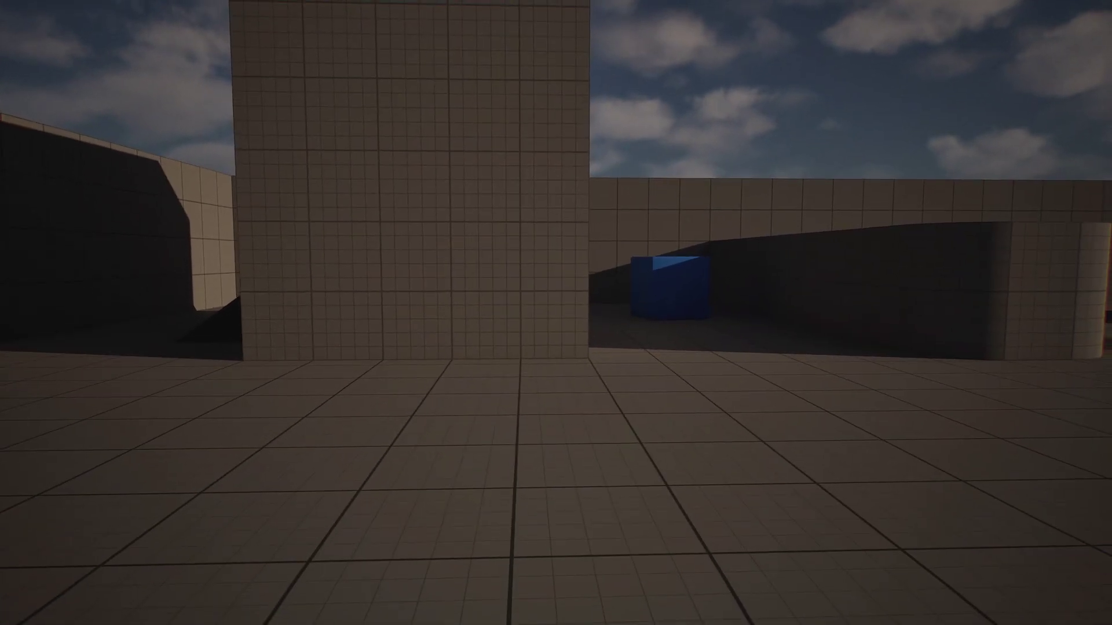
key("Escape")
key("F11")
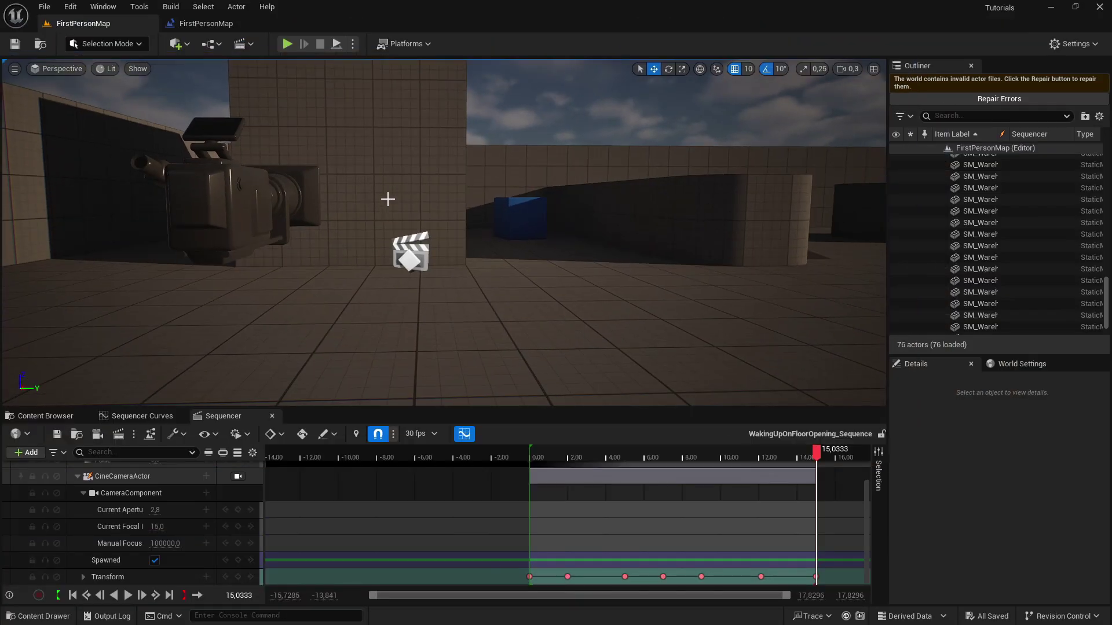
- Place a second Player Start in the level near the cine camera, at about location 1120, 920, 92
left_click(176, 45)
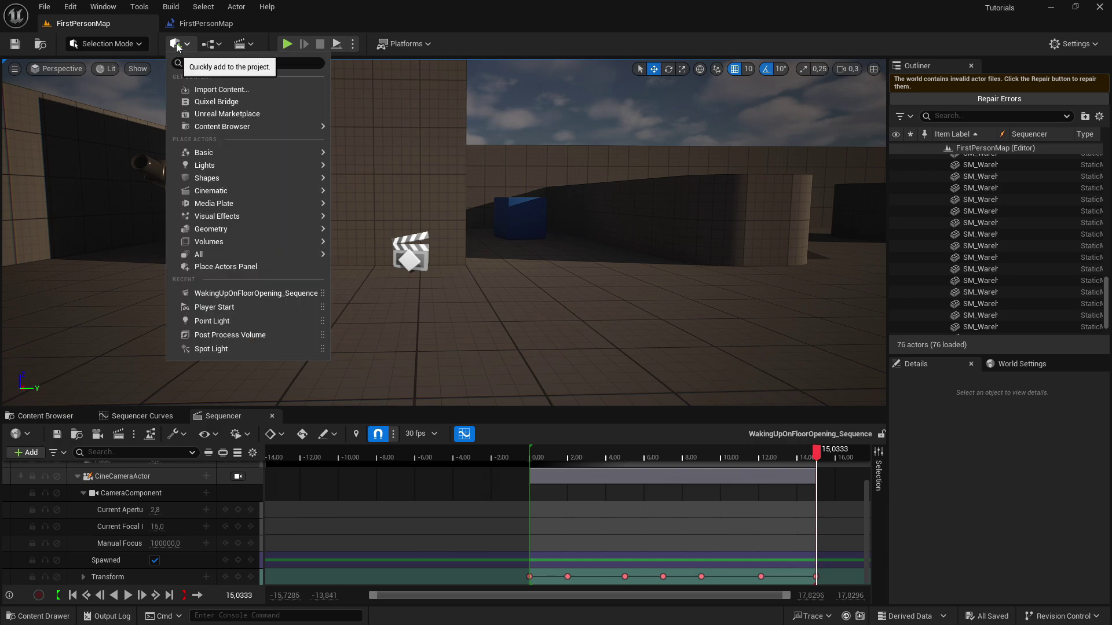
type("player")
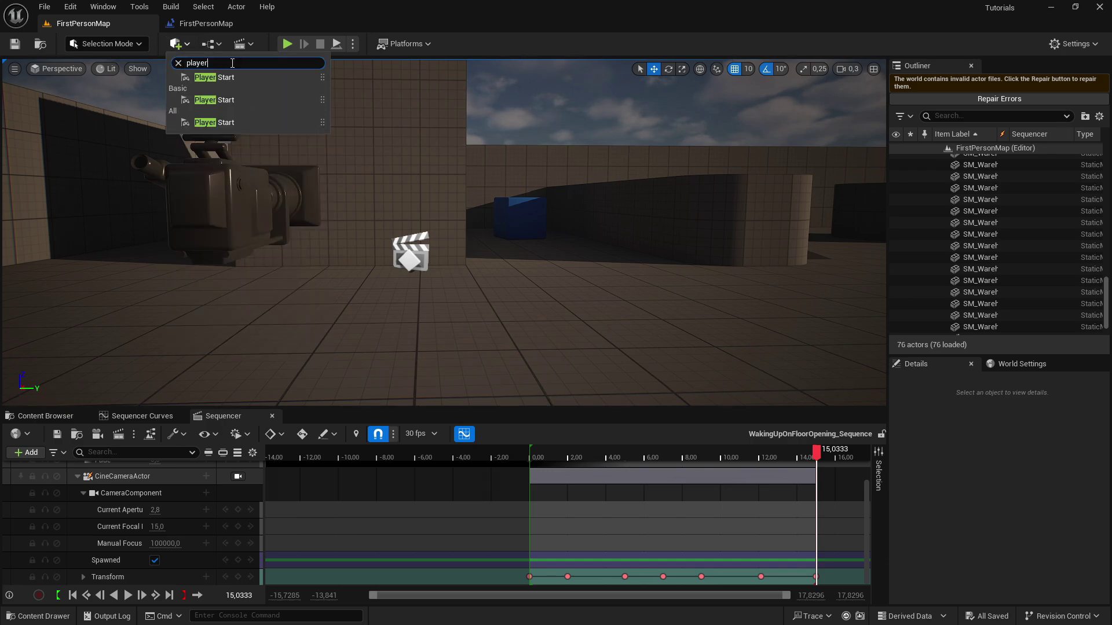
left_click_drag(228, 76, 350, 349)
left_click_drag(314, 381, 313, 382)
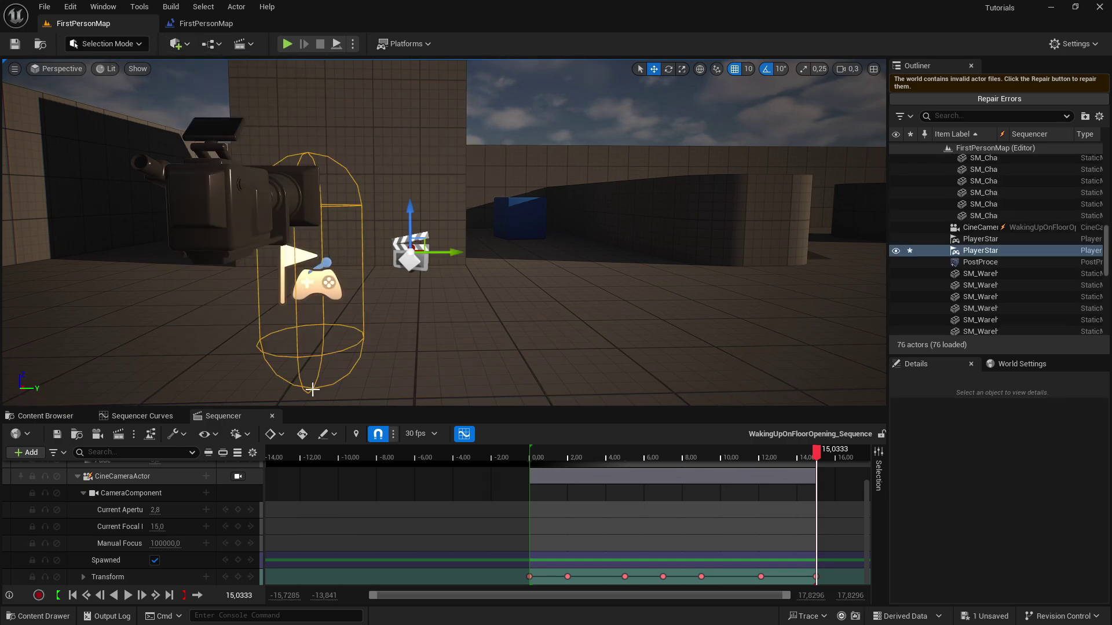
right_click_drag(313, 382, 417, 434)
scroll(359, 388, "up", 1)
key("s")
right_click_drag(506, 243, 544, 209)
right_click_drag(506, 244, 508, 203)
right_click_drag(441, 232, 442, 233)
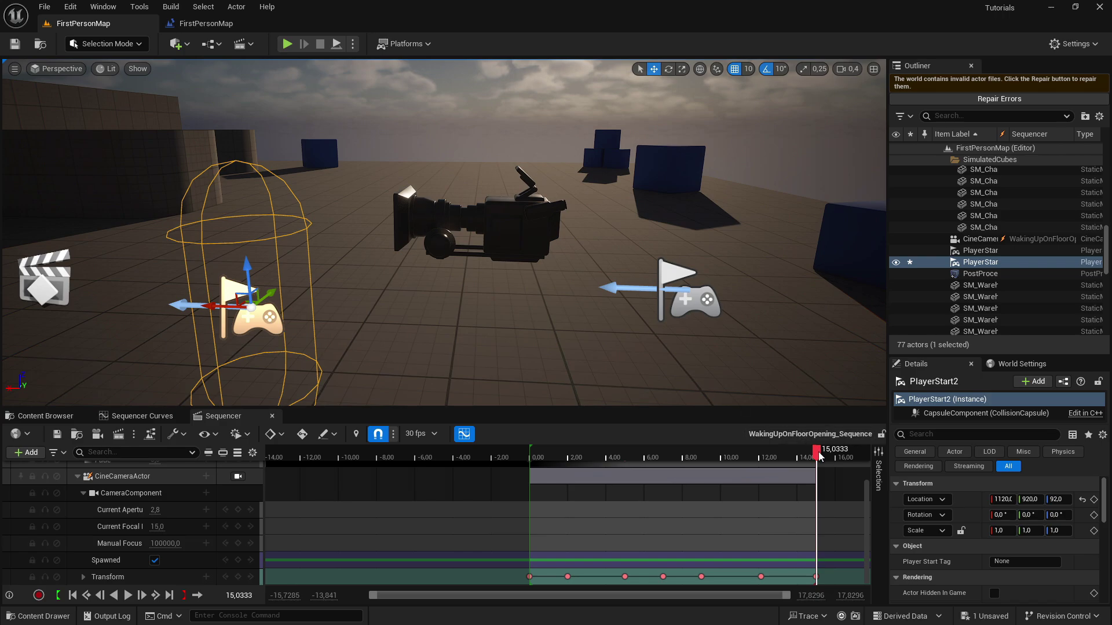
- Align the new Player Start beneath the CineCameraActor's end-of-sequence position, moving it to about X 990 and adjusting it sideways, and save the level
mouse_move(820, 453)
left_mouse_down()
mouse_move(532, 450)
mouse_move(817, 467)
left_mouse_up()
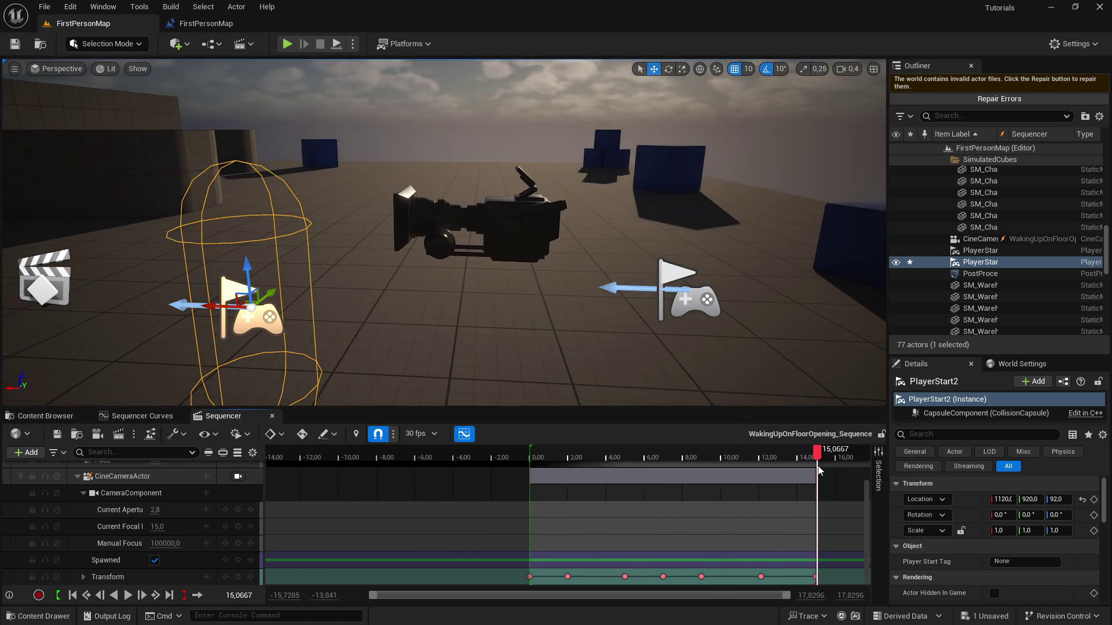
right_click_drag(516, 297, 507, 309)
left_click_drag(250, 277, 543, 293)
right_click_drag(543, 293, 596, 272)
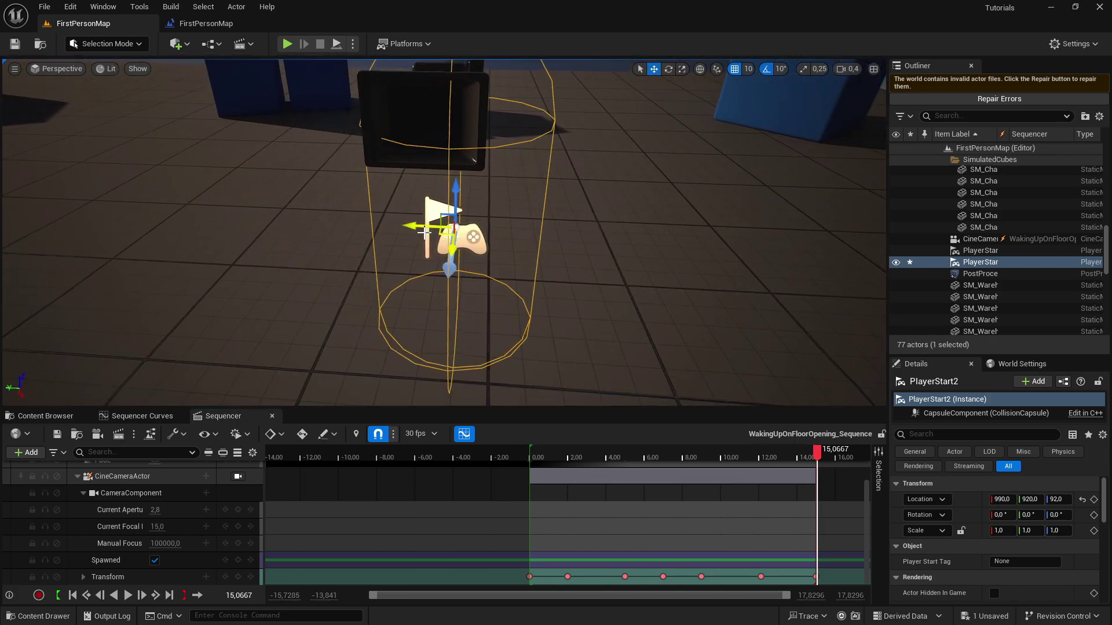
left_click_drag(418, 228, 395, 226)
right_click_drag(395, 227, 533, 231)
left_click_drag(261, 314, 341, 307)
right_click_drag(342, 307, 381, 265)
left_click_drag(452, 351, 401, 206, "alt")
left_click(15, 44)
key("Escape")
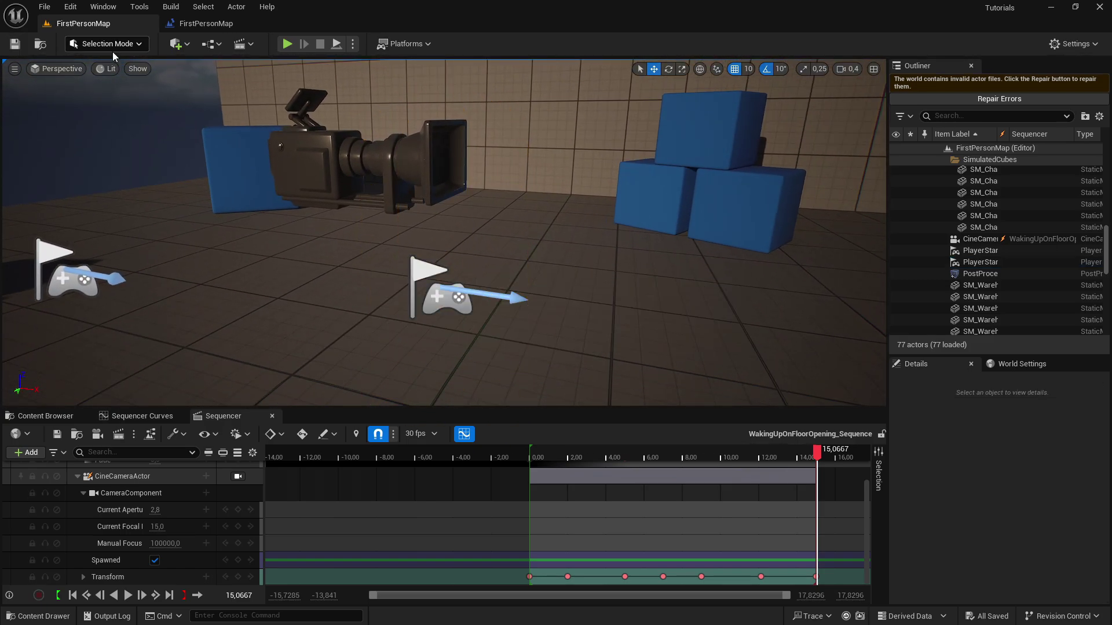
- Play FirstPersonMap to test the opening cutscene with the repositioned Player Start
left_click(287, 44)
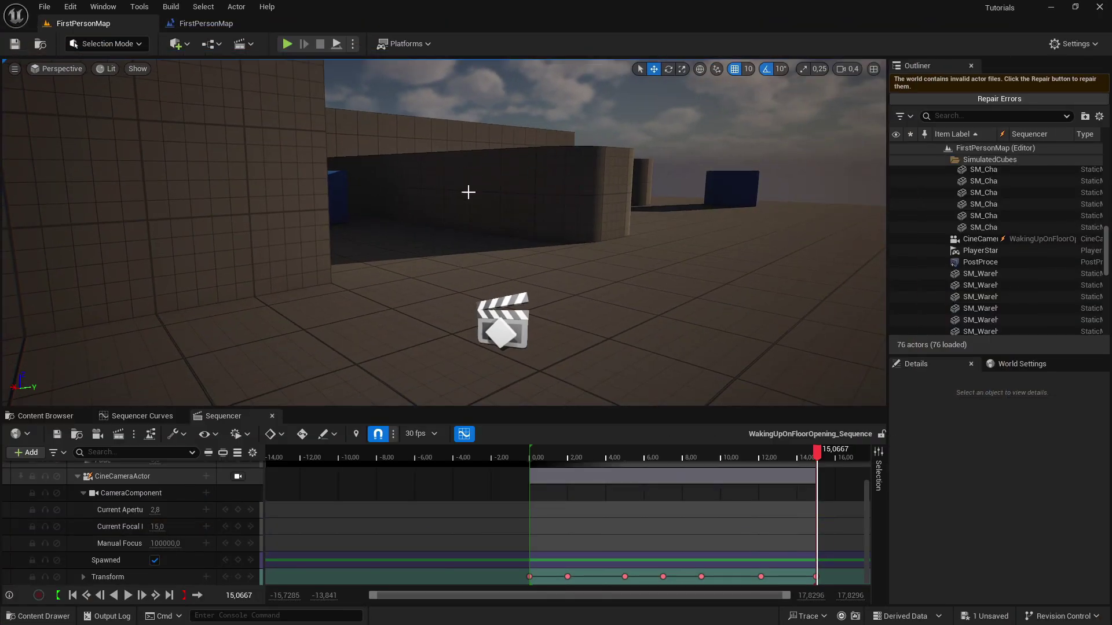
- Try adding an Audio track to WakingUpOnFloorOpening_Sequence, look through its available sound assets, and delete the track
scroll(539, 528, "up", 2)
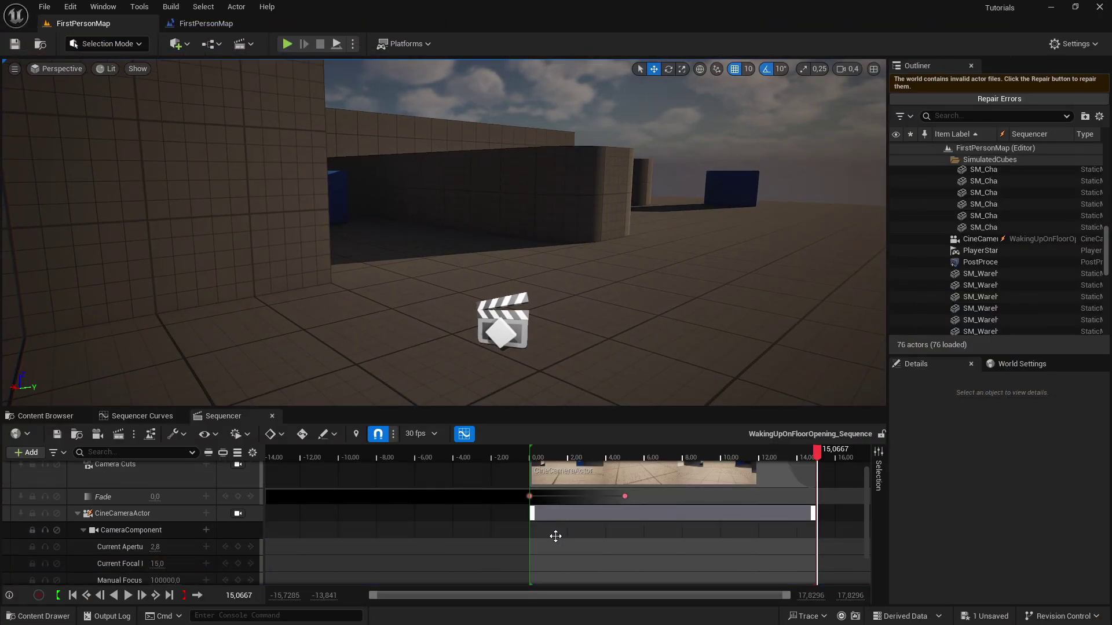
scroll(537, 532, "up", 1)
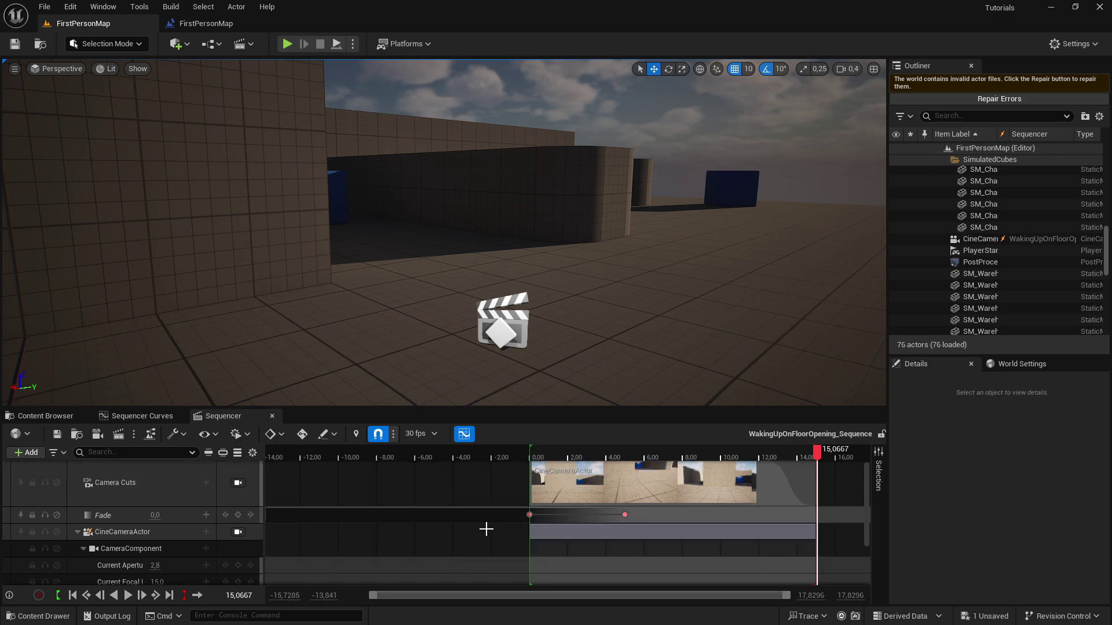
scroll(70, 484, "up", 1)
left_click(25, 452)
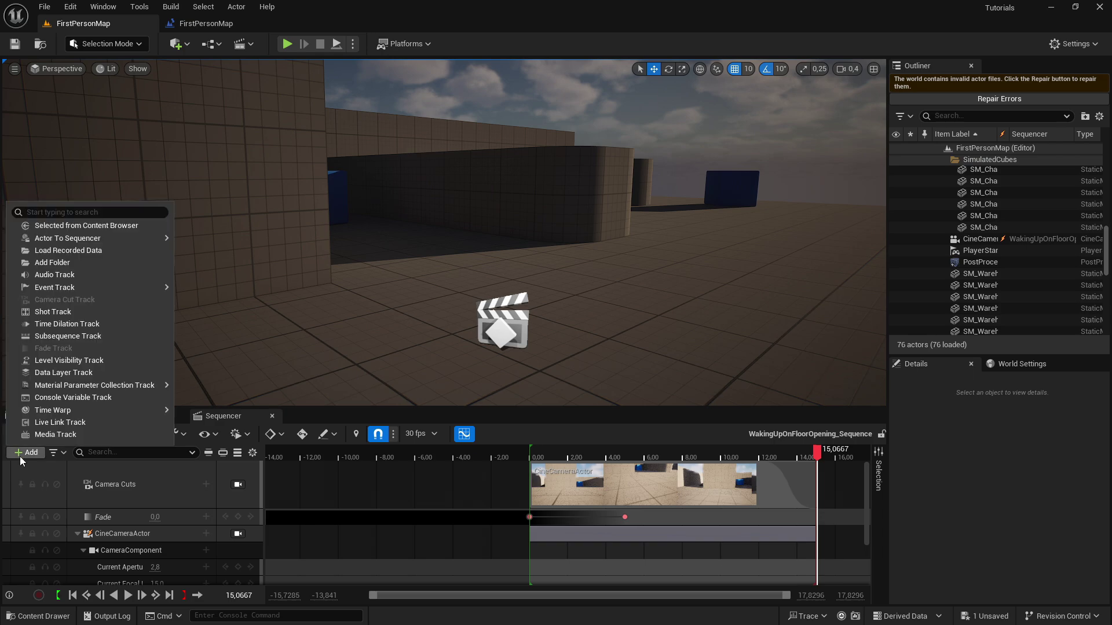
left_click(49, 275)
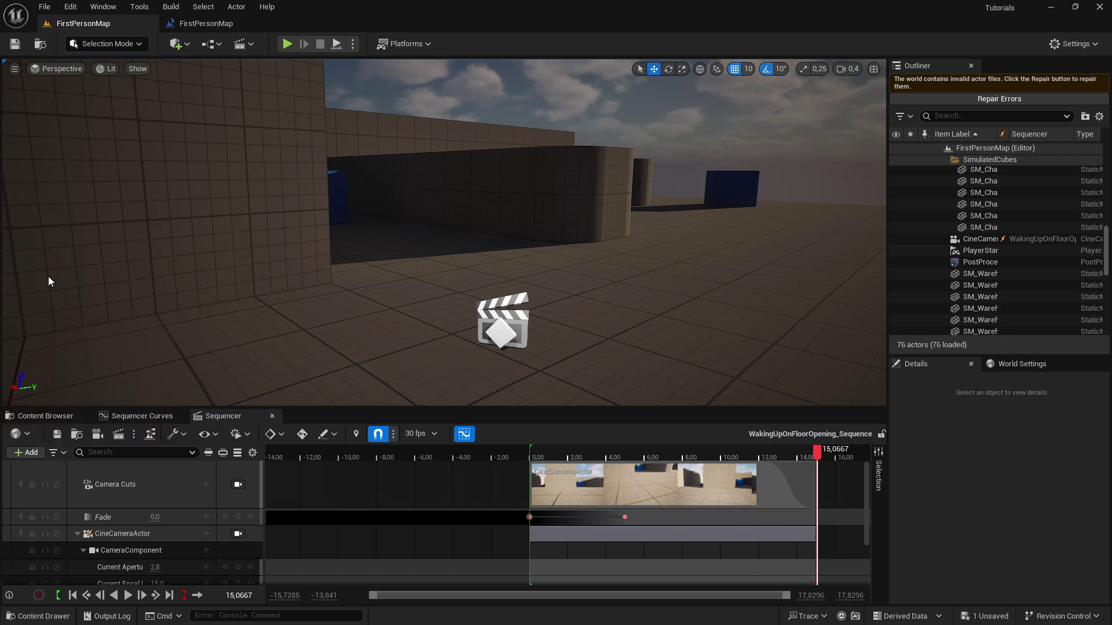
left_click(699, 345)
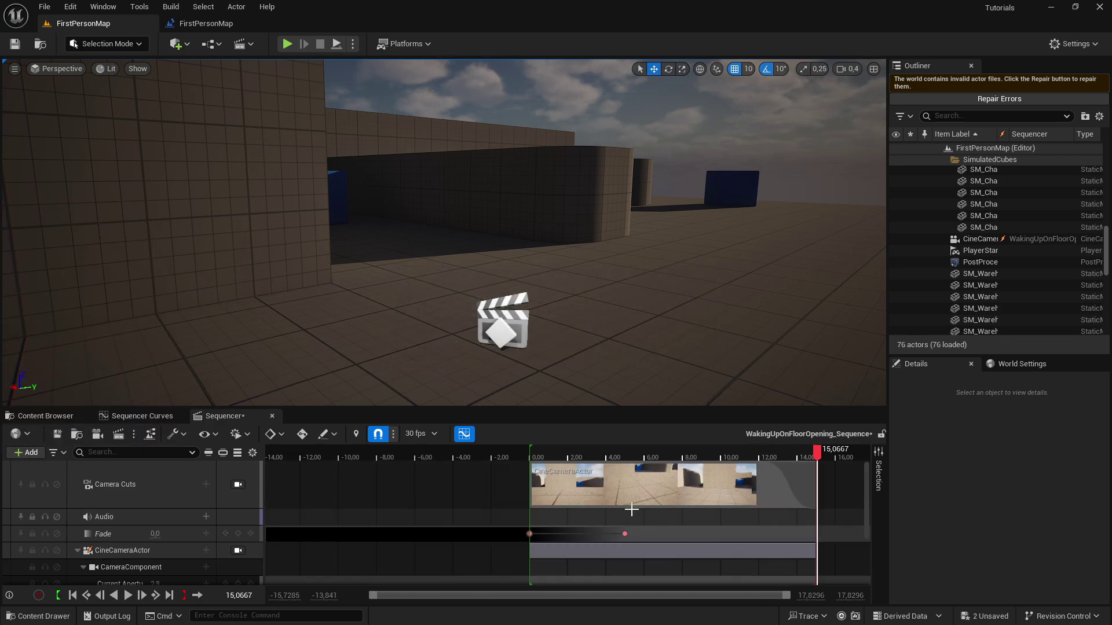
left_click(150, 517)
left_click(206, 518)
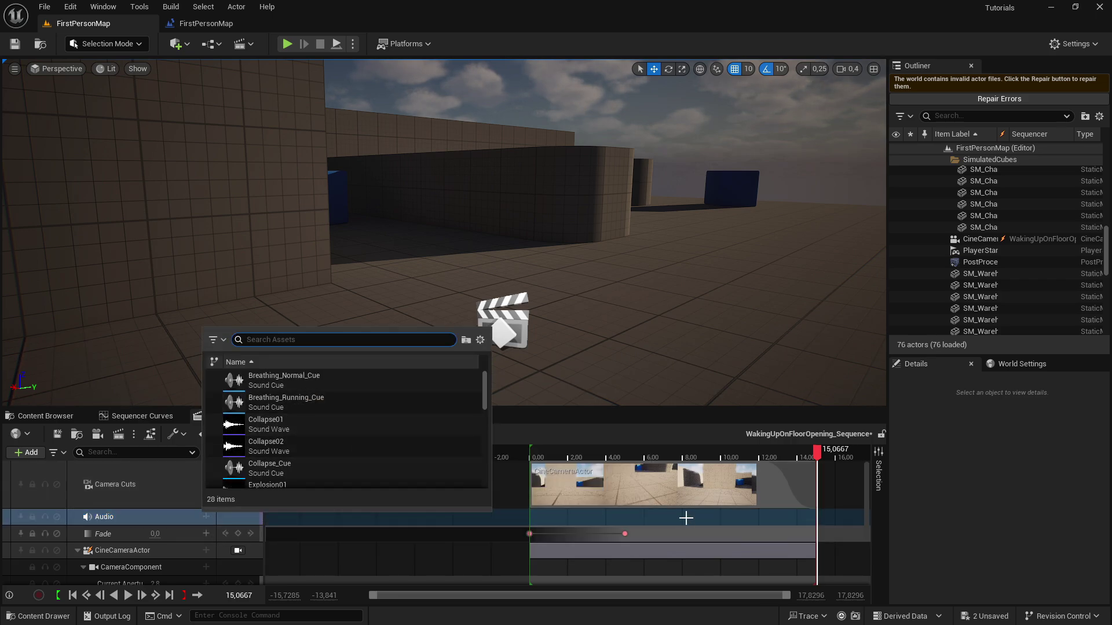
left_click(113, 517)
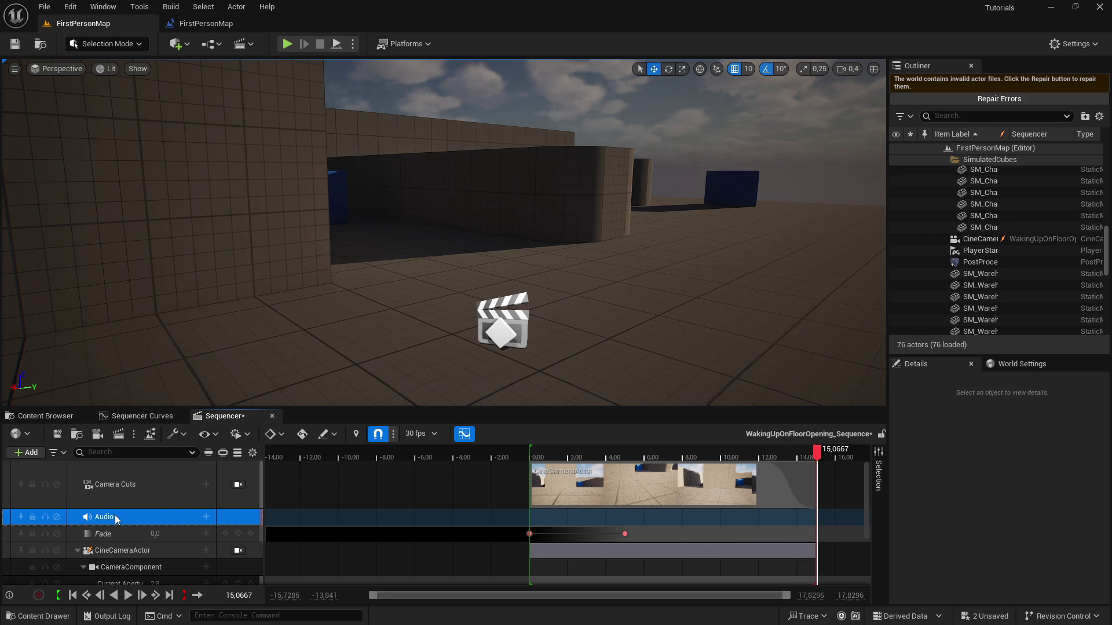
key("Delete")
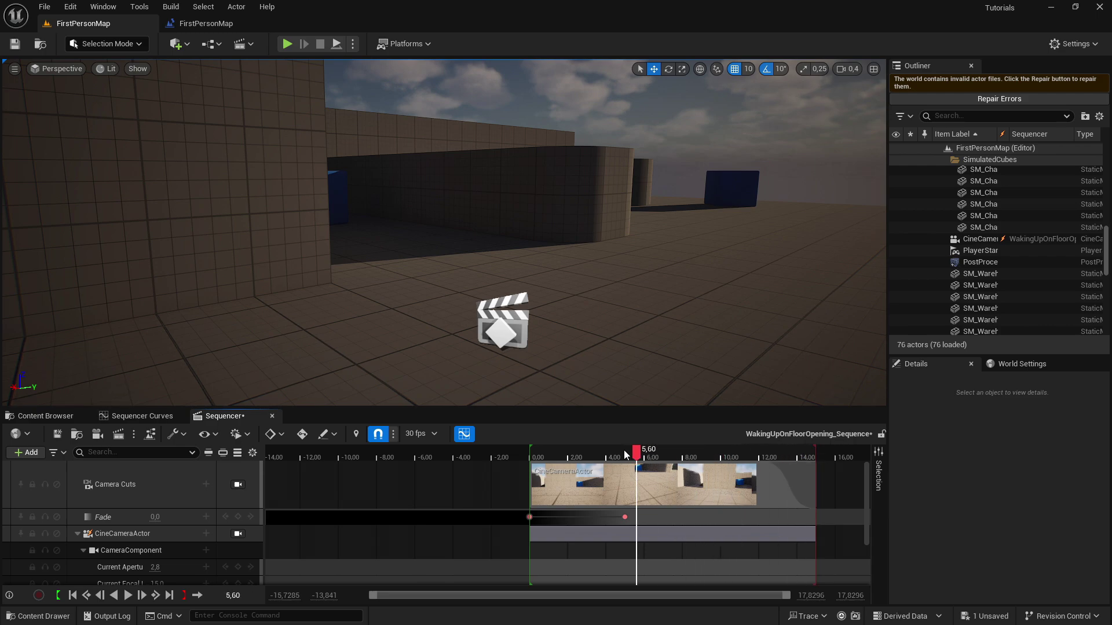
left_click_drag(624, 456, 711, 455)
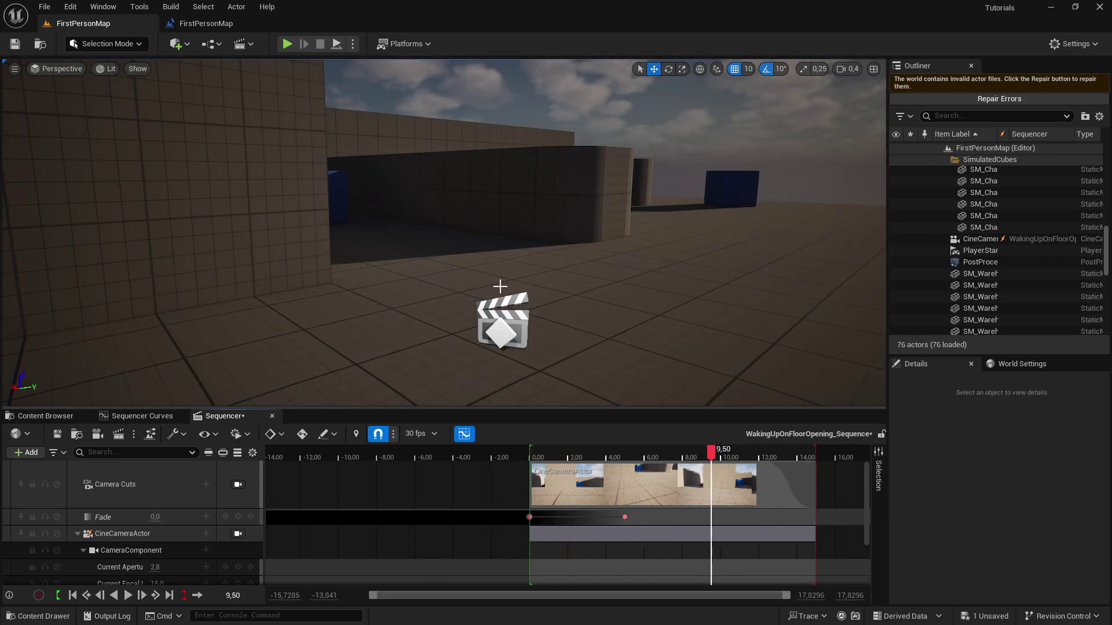
left_click(54, 415)
right_click_drag(427, 204, 353, 193)
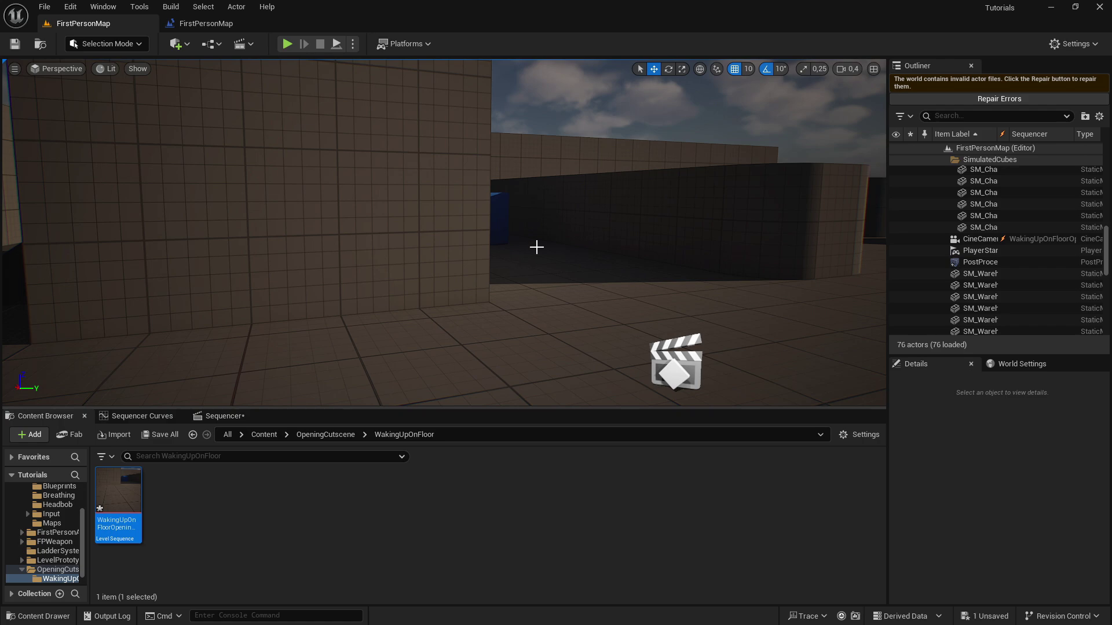